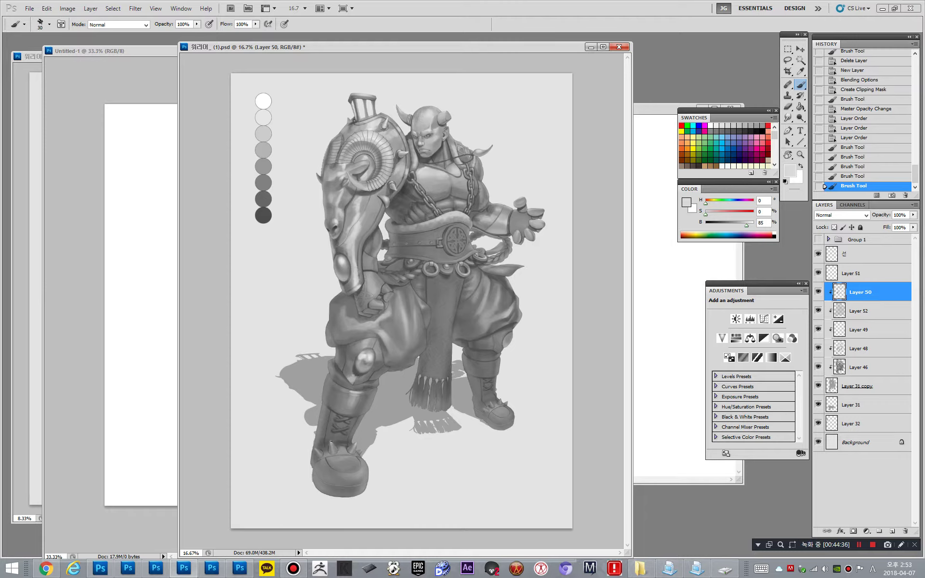
- Paint light grey highlights on the spikes of the front boot with a 25 px brush on Layer 50
{"action": "left_click_drag", "start_coordinate": [331, 441], "coordinate": [330, 447]}
{"action": "key", "text": "ctrl+z"}
{"action": "key", "text": "bracketleft"}
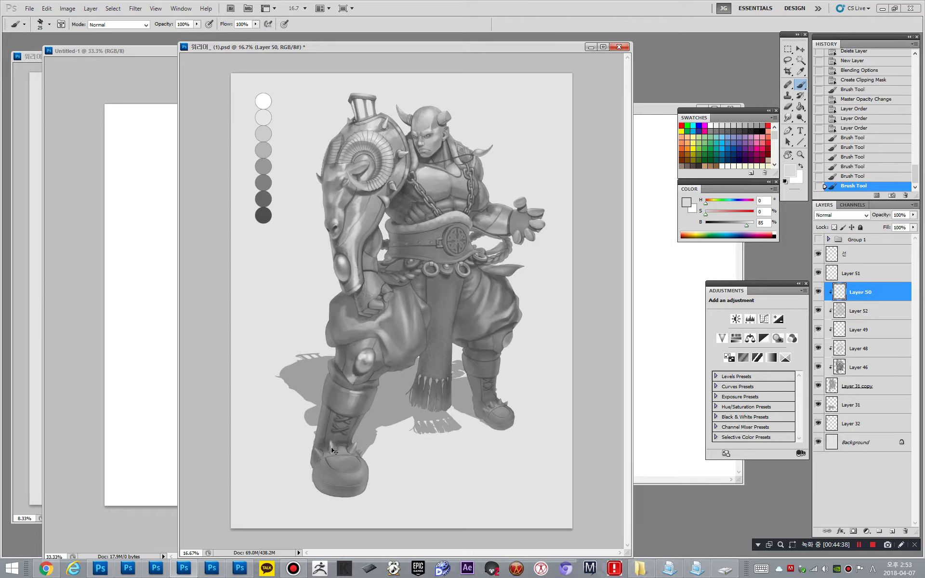
{"action": "left_click", "coordinate": [355, 446]}
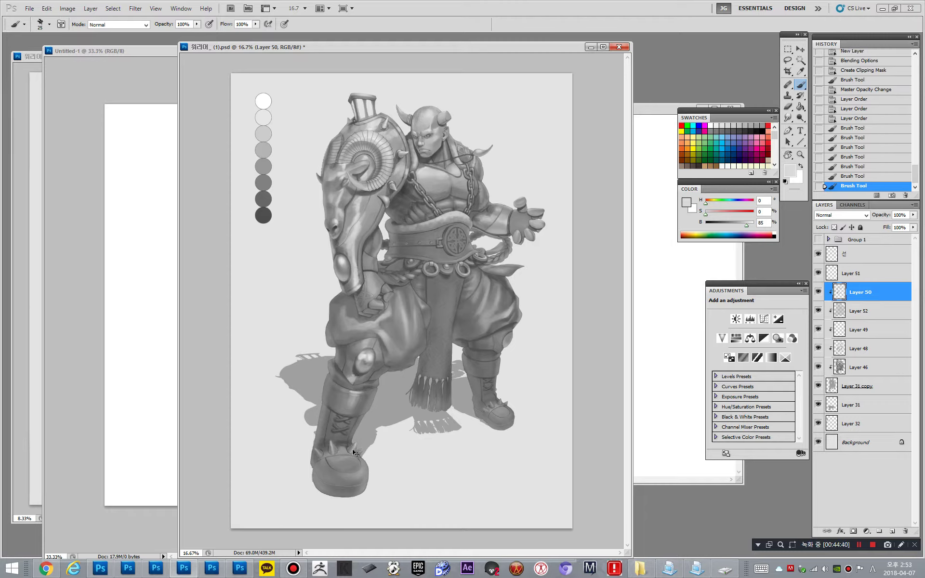
{"action": "key", "text": "ctrl+z"}
{"action": "left_click_drag", "start_coordinate": [353, 447], "coordinate": [351, 449]}
- Paint the outer spike of the front boot with sampled 75% grey, using a 35 px brush reduced to 25 px
{"action": "left_click", "coordinate": [353, 446], "text": "alt"}
{"action": "key", "text": "bracketright"}
{"action": "key", "text": "bracketright"}
{"action": "left_click", "coordinate": [353, 446], "text": "alt"}
{"action": "left_click", "coordinate": [354, 447], "text": "alt"}
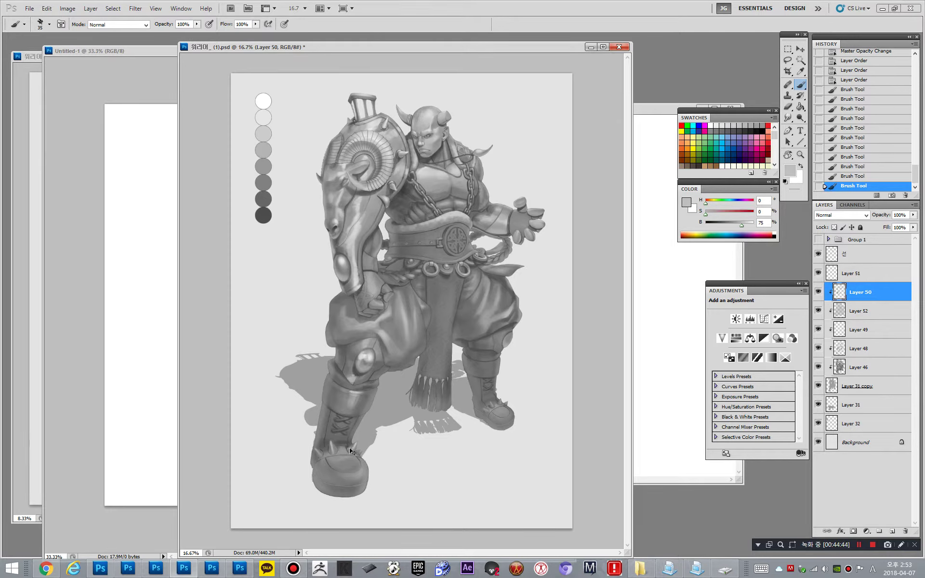
{"action": "left_click", "coordinate": [353, 450]}
{"action": "left_click", "coordinate": [356, 451]}
{"action": "left_click", "coordinate": [359, 452]}
{"action": "key", "text": "bracketleft"}
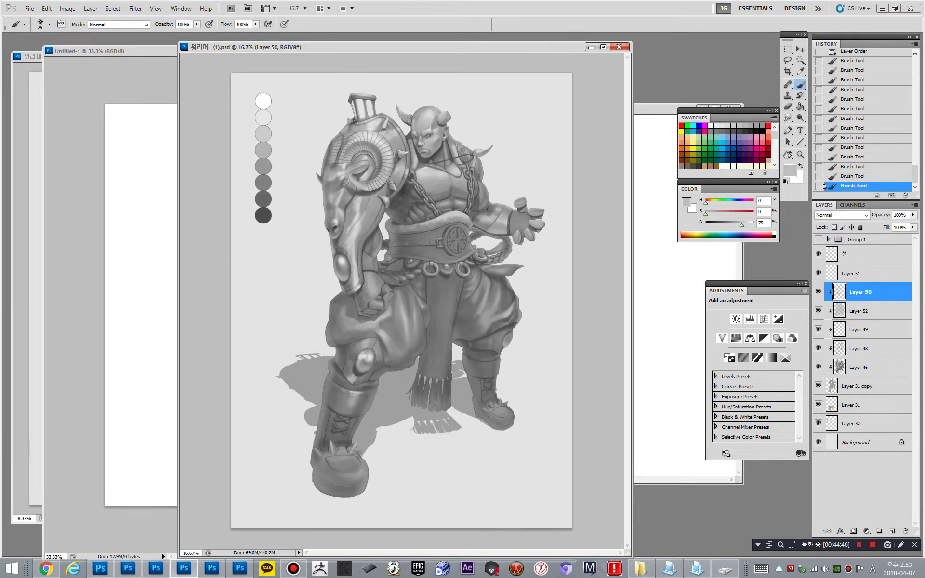
- Blend and shade the front boot's spikes with greys sampled from the surrounding area
{"action": "left_click", "coordinate": [353, 450], "text": "alt"}
{"action": "left_click", "coordinate": [352, 448]}
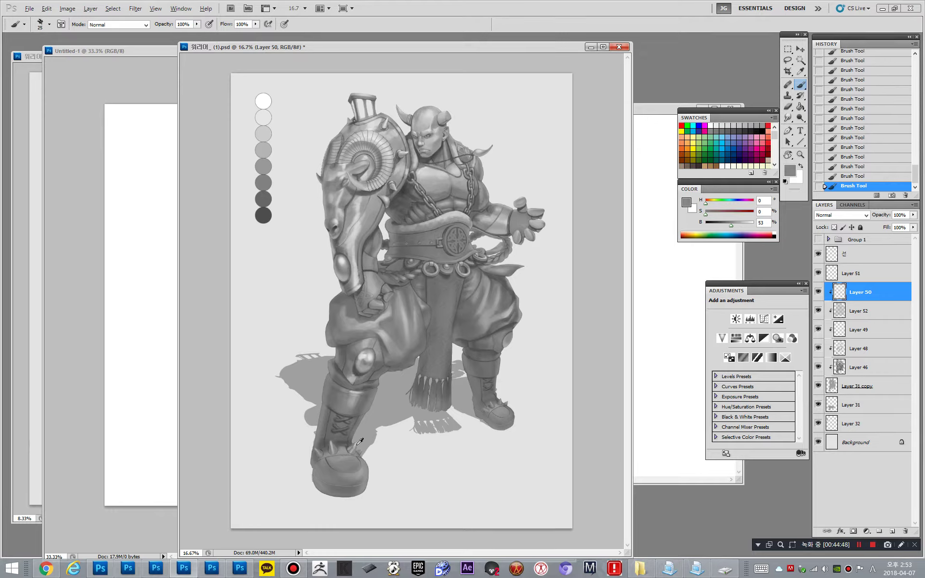
{"action": "left_click", "coordinate": [356, 444], "text": "alt"}
{"action": "left_click", "coordinate": [351, 447], "text": "alt"}
{"action": "left_click", "coordinate": [350, 452], "text": "alt"}
{"action": "left_click", "coordinate": [355, 445], "text": "alt"}
{"action": "left_click", "coordinate": [354, 448], "text": "alt"}
{"action": "left_click", "coordinate": [354, 447], "text": "alt"}
{"action": "left_click", "coordinate": [349, 450], "text": "alt"}
{"action": "left_click", "coordinate": [347, 452], "text": "alt"}
{"action": "left_click_drag", "start_coordinate": [346, 448], "coordinate": [330, 453]}
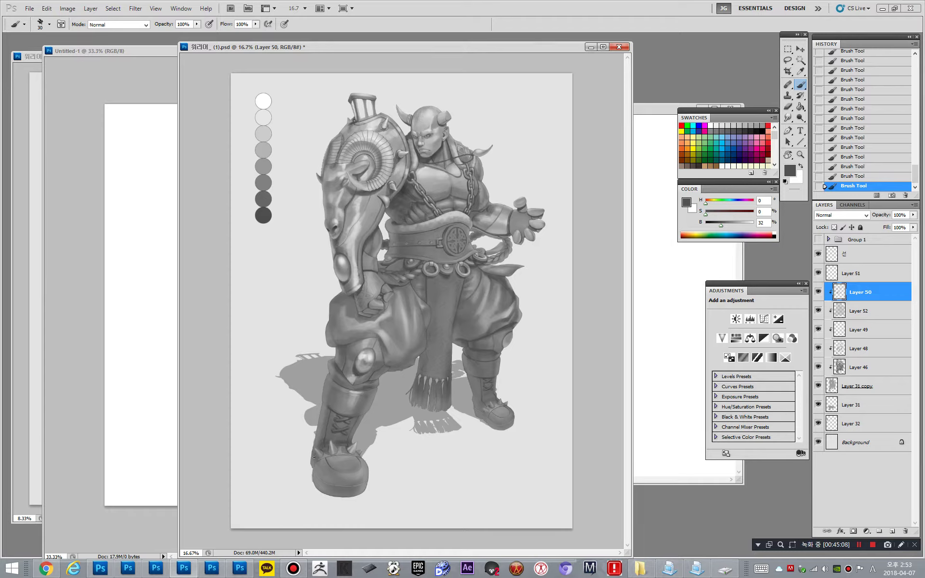
- Undo the last stroke and brighten the inner spike of the front boot with sampled 71% grey
{"action": "left_click", "coordinate": [353, 448], "text": "alt"}
{"action": "key", "text": "ctrl+z"}
{"action": "left_click", "coordinate": [332, 446], "text": "alt"}
{"action": "key", "text": "bracketright"}
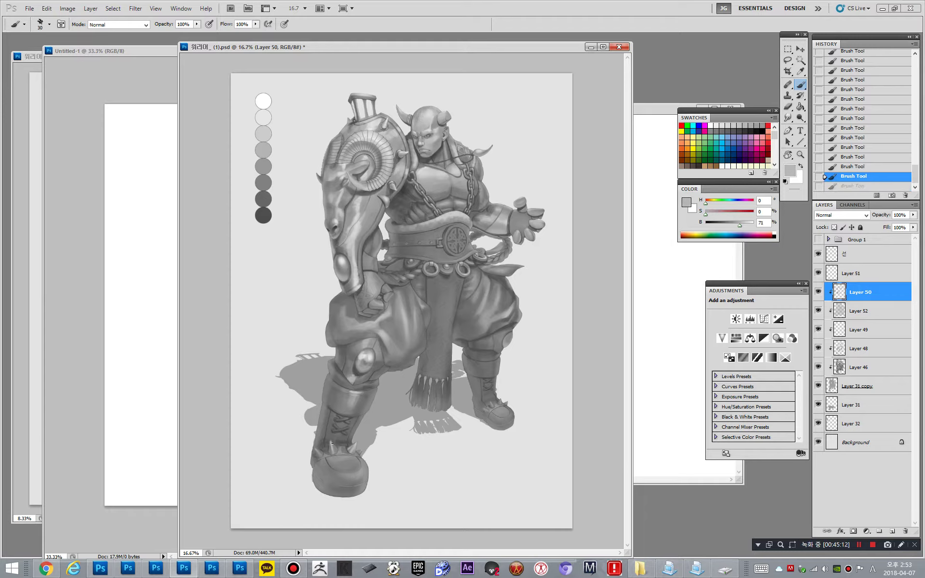
{"action": "key", "text": "bracketleft"}
{"action": "left_click", "coordinate": [332, 447]}
{"action": "key", "text": "bracketleft"}
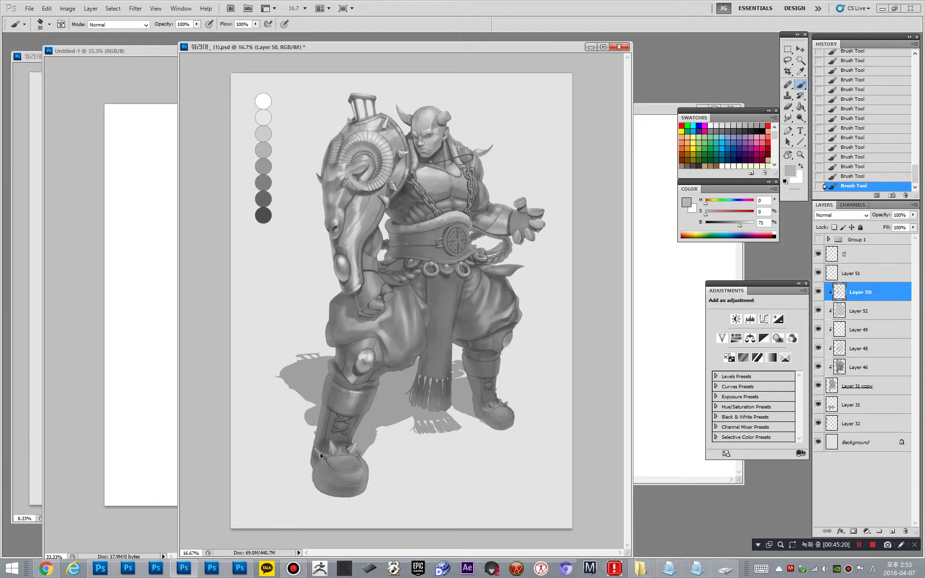
- Try repainting the side spike of the front boot with sampled greys, and undo those strokes
{"action": "key", "text": "ctrl+z"}
{"action": "left_click_drag", "start_coordinate": [320, 453], "coordinate": [318, 450]}
{"action": "key", "text": "ctrl+z"}
{"action": "left_click", "coordinate": [317, 453], "text": "alt"}
{"action": "left_click", "coordinate": [318, 454], "text": "alt"}
{"action": "left_click", "coordinate": [317, 453], "text": "alt"}
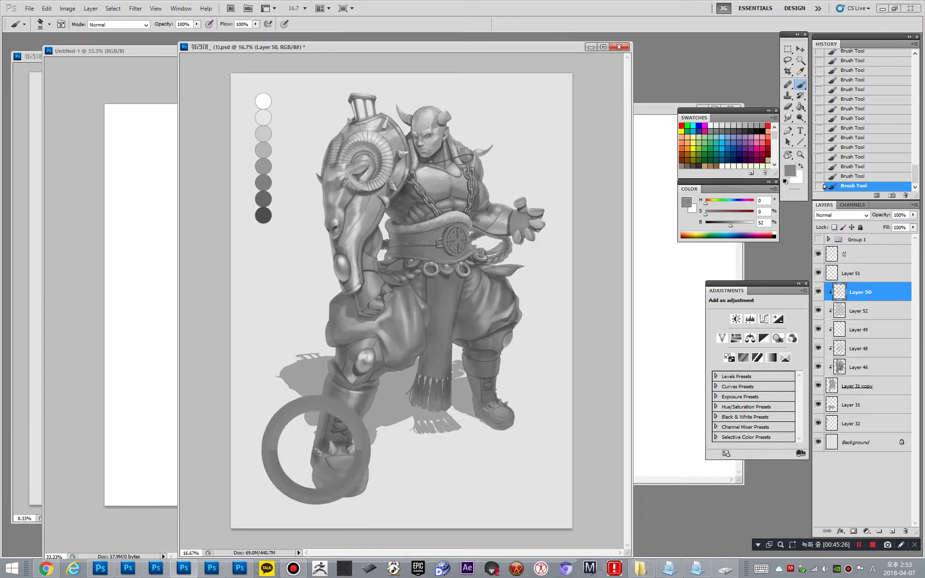
{"action": "key", "text": "ctrl+z"}
{"action": "left_click_drag", "start_coordinate": [317, 454], "coordinate": [318, 455]}
{"action": "key", "text": "ctrl+alt+z"}
{"action": "key", "text": "ctrl+alt+z"}
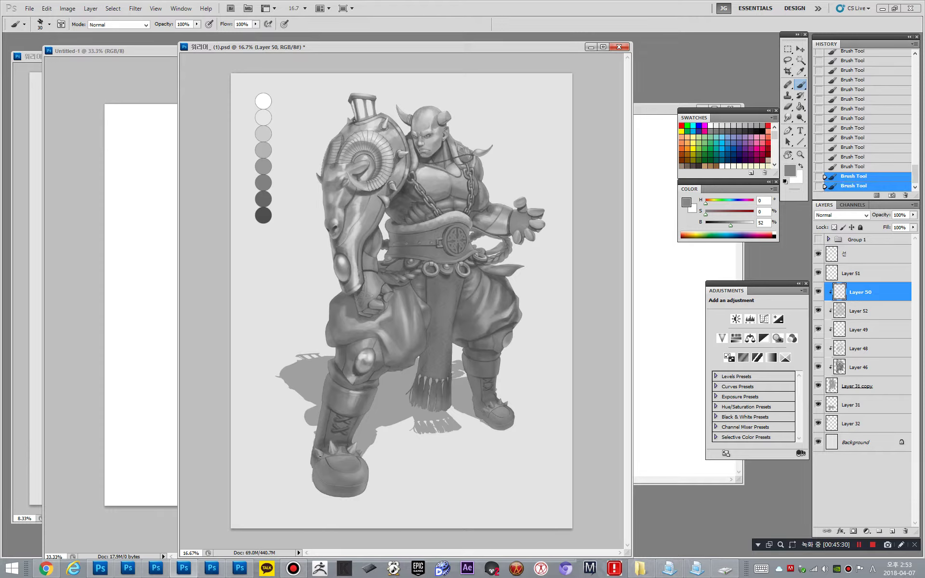
{"action": "key", "text": "ctrl+alt+z"}
{"action": "key", "text": "ctrl+alt+z"}
{"action": "key", "text": "ctrl+alt+z"}
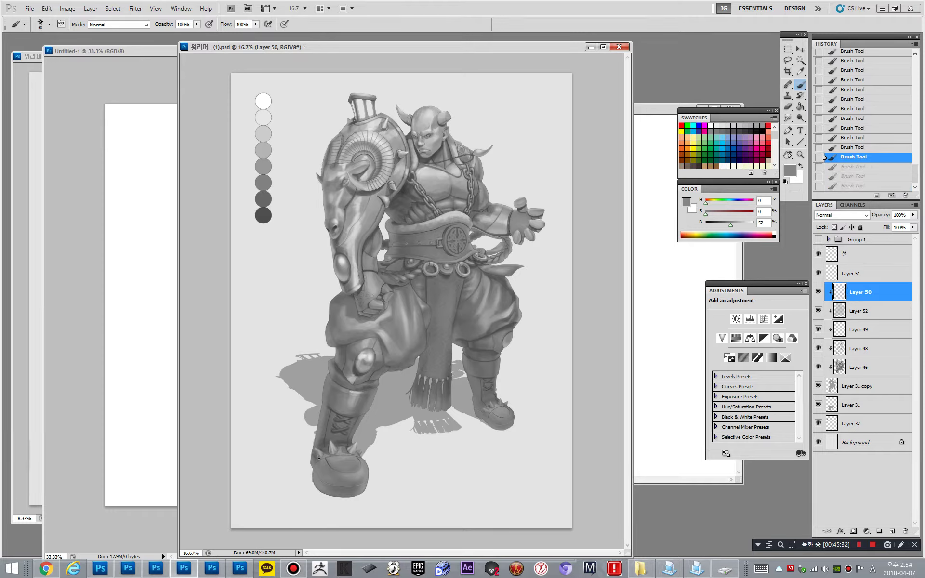
- Shade the side of the front boot beside the spikes, sampling a 38% grey and enlarging the brush to 35 px
{"action": "left_click_drag", "start_coordinate": [318, 459], "coordinate": [316, 456]}
{"action": "left_click", "coordinate": [315, 455], "text": "alt"}
{"action": "key", "text": "bracketright"}
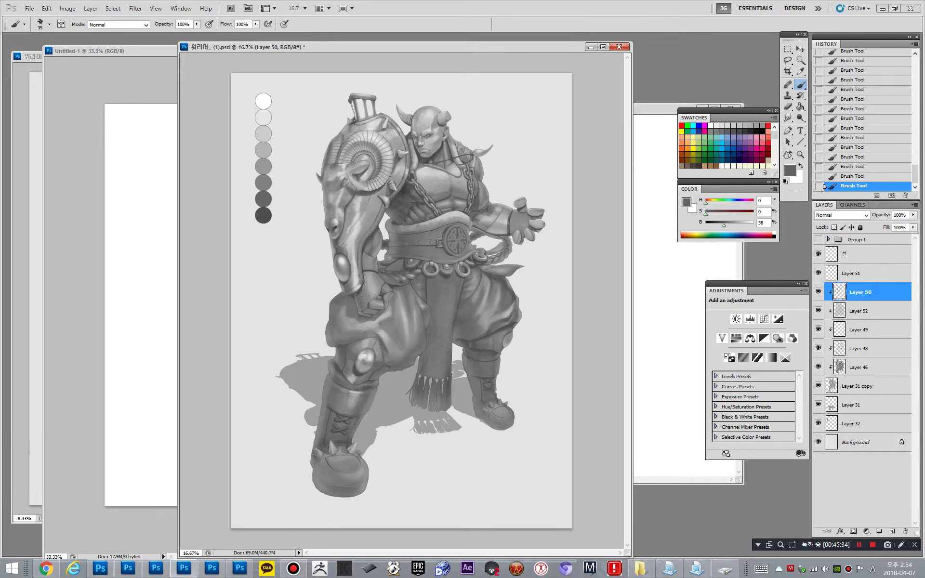
- Set the brush colour to pure red and draw a vertical and a horizontal guide line across the figure
{"action": "key", "text": "d"}
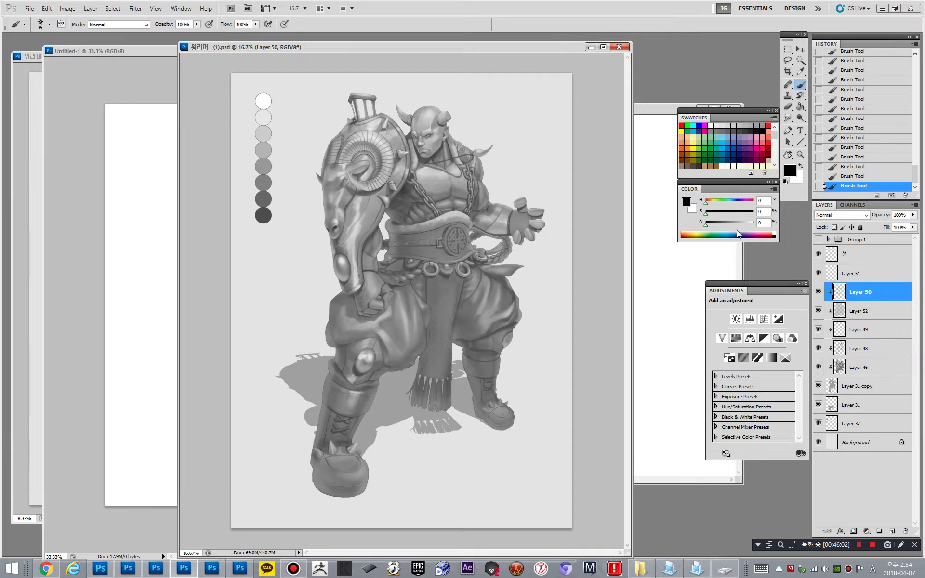
{"action": "left_click_drag", "start_coordinate": [732, 212], "coordinate": [754, 223]}
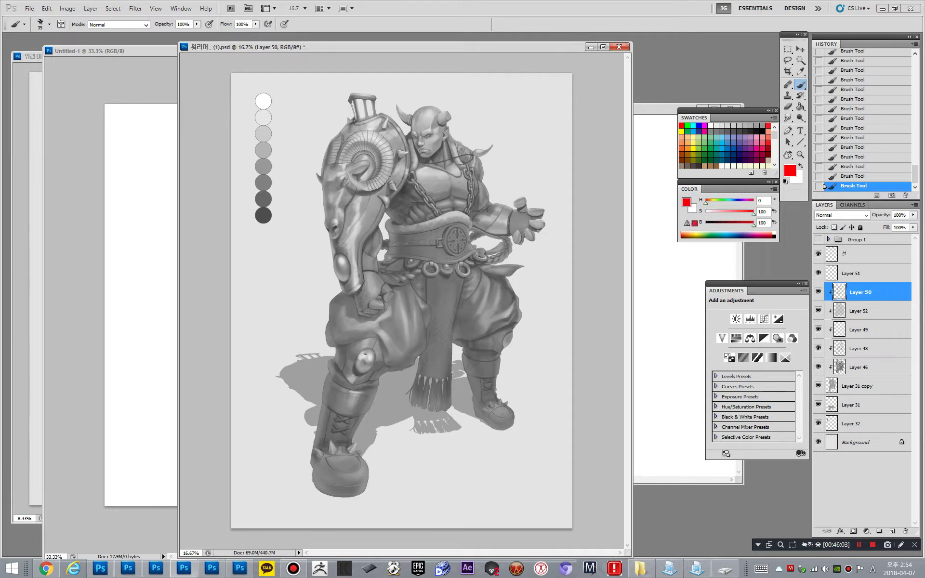
{"action": "left_click", "coordinate": [362, 509], "text": "shift"}
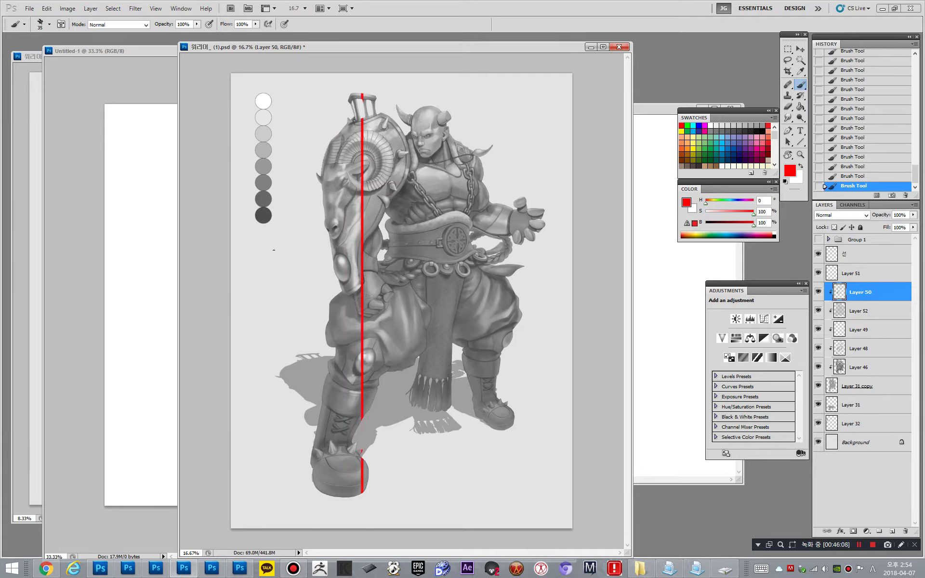
{"action": "left_click_drag", "start_coordinate": [273, 250], "coordinate": [597, 259]}
{"action": "key", "text": "ctrl+z"}
{"action": "left_click_drag", "start_coordinate": [192, 256], "coordinate": [608, 261]}
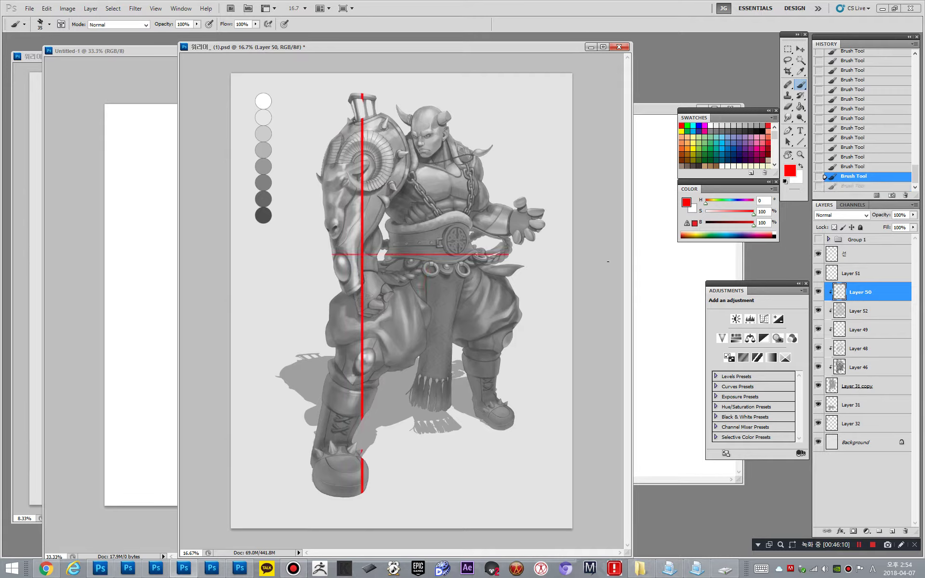
- Sketch red curves around the forearm and front thigh, and undo all the red guide marks
{"action": "mouse_move", "coordinate": [384, 281]}
{"action": "left_mouse_down"}
{"action": "mouse_move", "coordinate": [341, 288]}
{"action": "mouse_move", "coordinate": [370, 290]}
{"action": "mouse_move", "coordinate": [275, 428]}
{"action": "left_mouse_up"}
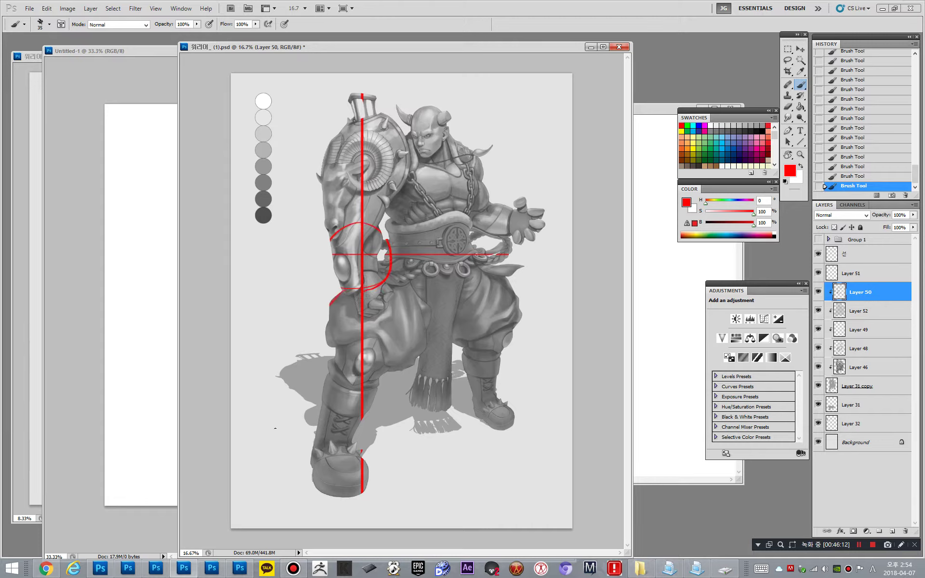
{"action": "mouse_move", "coordinate": [384, 289]}
{"action": "left_mouse_down"}
{"action": "mouse_move", "coordinate": [405, 323]}
{"action": "mouse_move", "coordinate": [420, 409]}
{"action": "left_mouse_up"}
{"action": "key", "text": "ctrl+alt+z"}
{"action": "key", "text": "ctrl+alt+z"}
{"action": "key", "text": "ctrl+alt+z"}
{"action": "key", "text": "ctrl+alt+z"}
{"action": "key", "text": "ctrl+alt+z"}
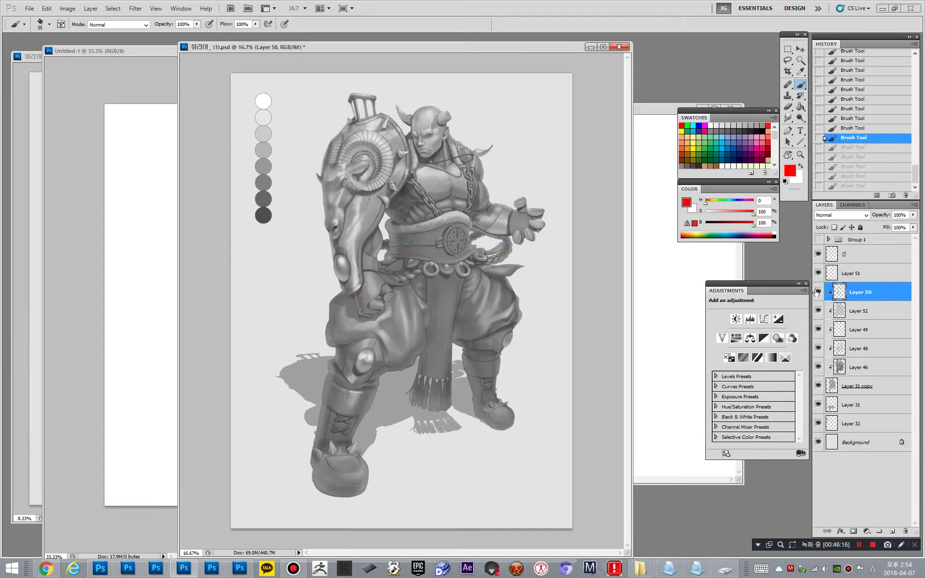
- Sketch black test shapes on the armoured forearm and shoulder, undo them, and toggle Layer 50's visibility off and on
{"action": "key", "text": "d"}
{"action": "mouse_move", "coordinate": [361, 234]}
{"action": "left_mouse_down"}
{"action": "mouse_move", "coordinate": [346, 219]}
{"action": "mouse_move", "coordinate": [356, 243]}
{"action": "left_mouse_up"}
{"action": "key", "text": "ctrl+alt+z"}
{"action": "mouse_move", "coordinate": [351, 204]}
{"action": "left_mouse_down"}
{"action": "mouse_move", "coordinate": [363, 215]}
{"action": "mouse_move", "coordinate": [355, 199]}
{"action": "left_mouse_up"}
{"action": "key", "text": "ctrl+alt+z"}
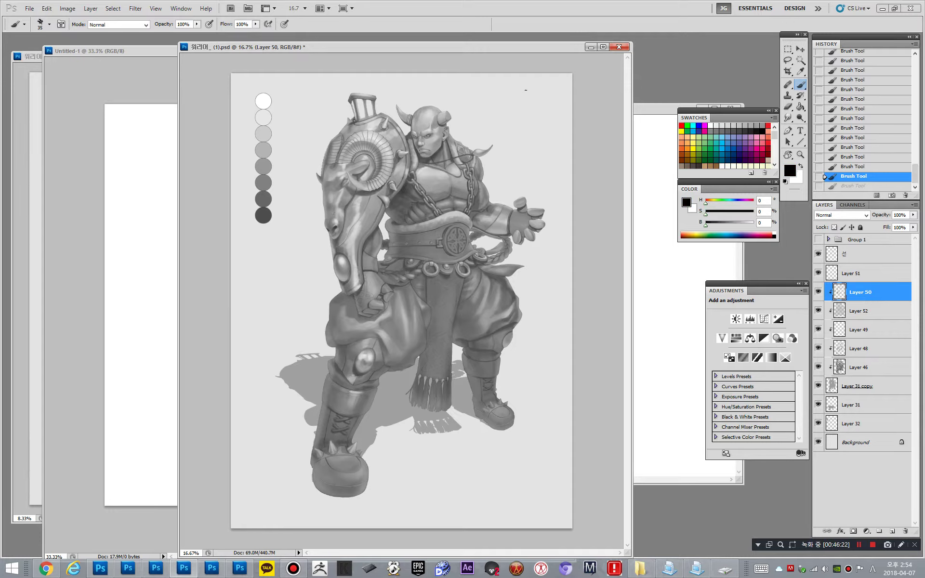
{"action": "left_click_drag", "start_coordinate": [449, 160], "coordinate": [464, 146]}
{"action": "key", "text": "ctrl+alt+z"}
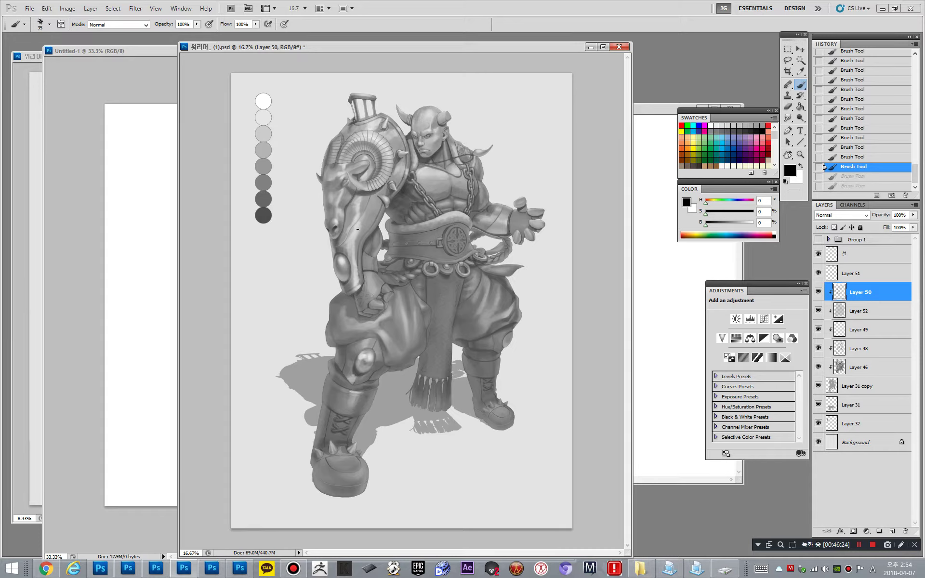
{"action": "mouse_move", "coordinate": [361, 228]}
{"action": "left_mouse_down"}
{"action": "mouse_move", "coordinate": [365, 212]}
{"action": "mouse_move", "coordinate": [355, 240]}
{"action": "left_mouse_up"}
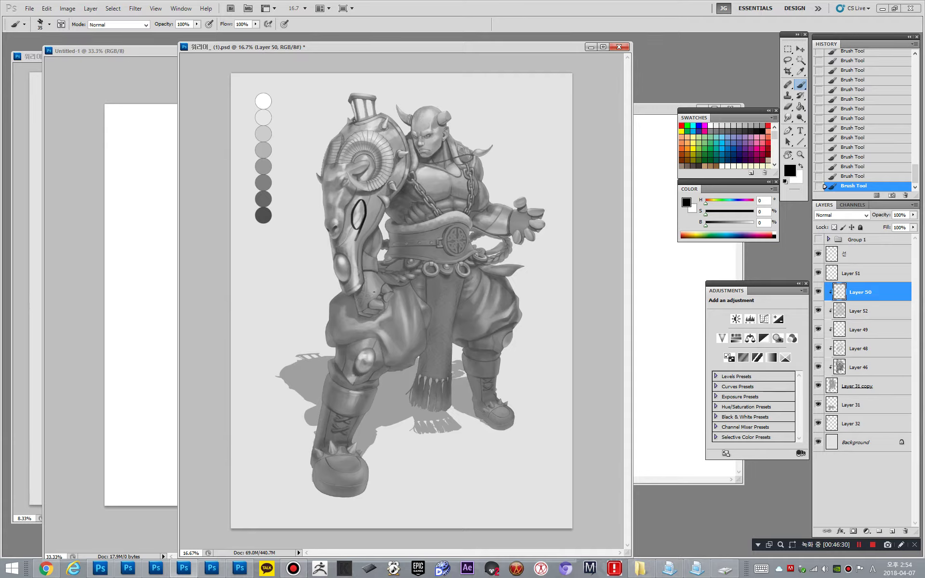
{"action": "key", "text": "ctrl+alt+z"}
{"action": "left_click", "coordinate": [818, 292]}
{"action": "left_click", "coordinate": [818, 294]}
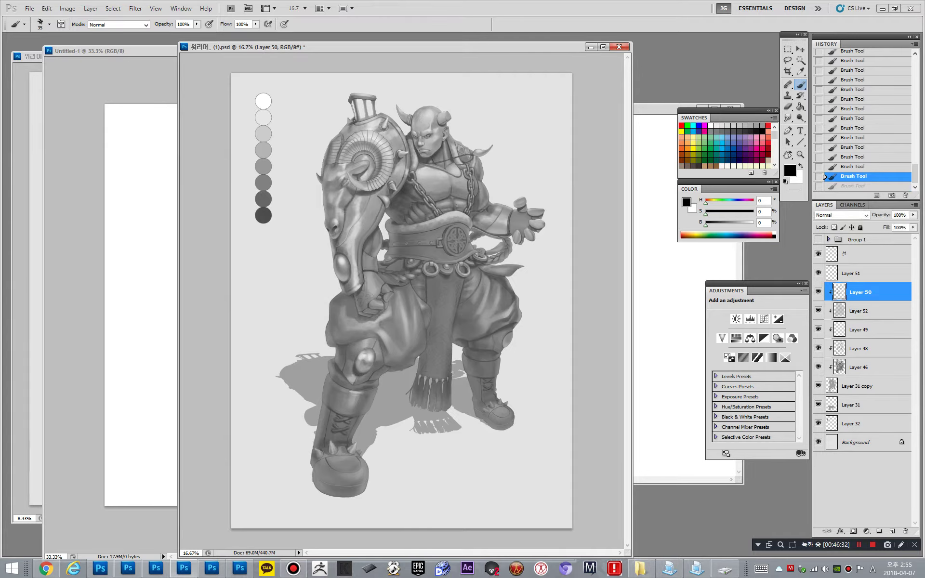
- Sample the light tone of the forearm armour and choose the soft round 36 px brush preset
{"action": "left_click", "coordinate": [357, 229], "text": "alt"}
{"action": "right_click", "coordinate": [358, 227]}
{"action": "left_click", "coordinate": [449, 283]}
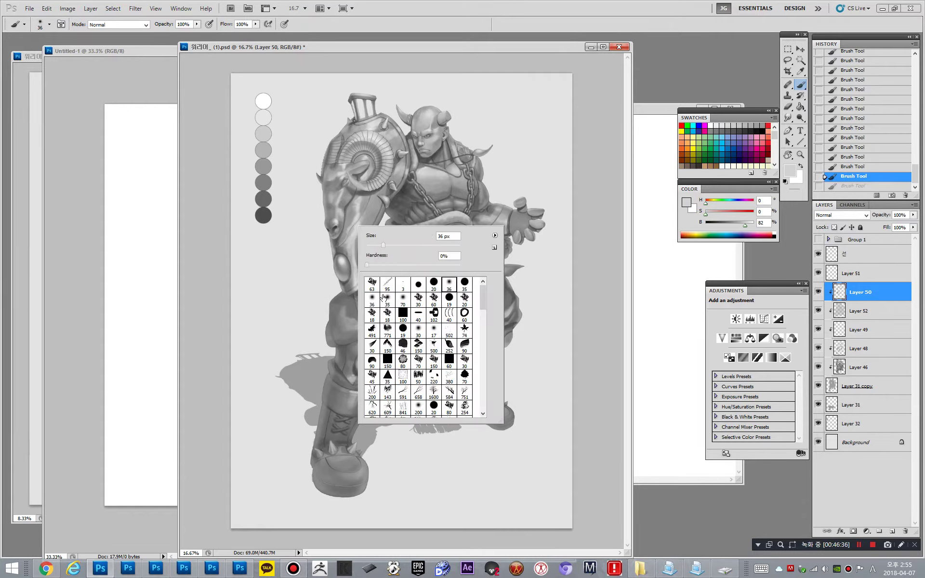
{"action": "left_click", "coordinate": [372, 299]}
{"action": "left_click", "coordinate": [335, 257]}
- Enlarge the soft brush to 125 px and set the painting colour to 90% brightness grey
{"action": "key", "text": "]"}
{"action": "key", "text": "]"}
{"action": "key", "text": "]"}
{"action": "key", "text": "]"}
{"action": "key", "text": "]"}
{"action": "key", "text": "]"}
{"action": "key", "text": "]"}
{"action": "left_click", "coordinate": [356, 229], "text": "alt"}
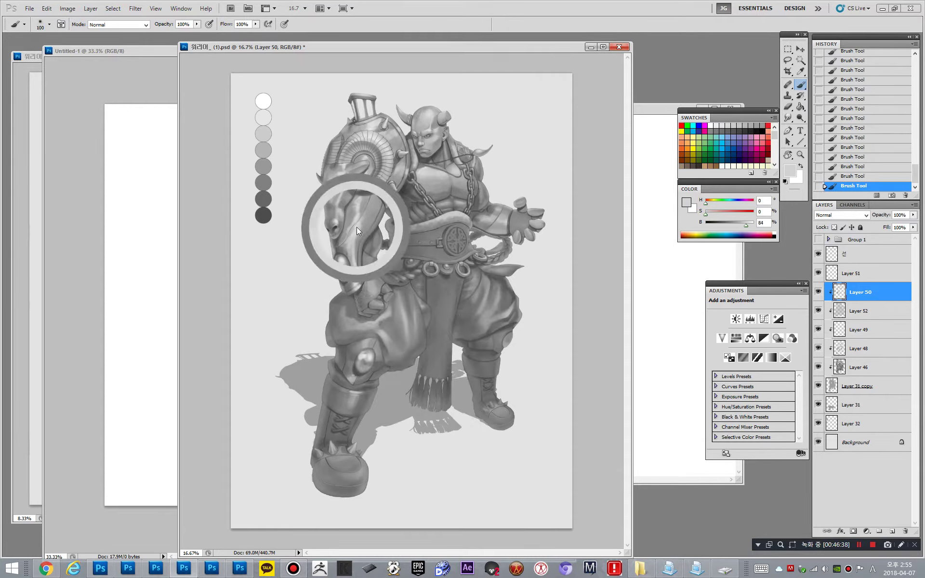
{"action": "left_click", "coordinate": [748, 226]}
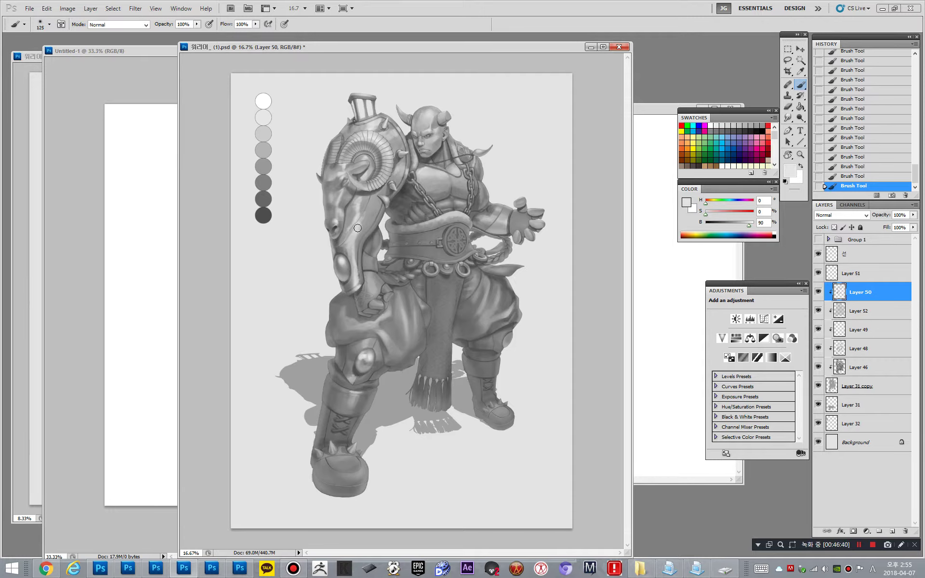
- Enlarge the soft brush further and airbrush a light highlight along the forearm armour, finishing with a 200 px brush size
{"action": "key", "text": "bracketright"}
{"action": "key", "text": "bracketright"}
{"action": "key", "text": "bracketright"}
{"action": "key", "text": "bracketright"}
{"action": "key", "text": "bracketright"}
{"action": "key", "text": "bracketright"}
{"action": "left_click", "coordinate": [360, 225]}
{"action": "left_click_drag", "start_coordinate": [358, 225], "coordinate": [358, 206]}
{"action": "key", "text": "bracketleft"}
{"action": "key", "text": "bracketleft"}
- Switch to the textured 60 px brush and blend the forearm armour's highlight with sampled tones
{"action": "right_click", "coordinate": [434, 210]}
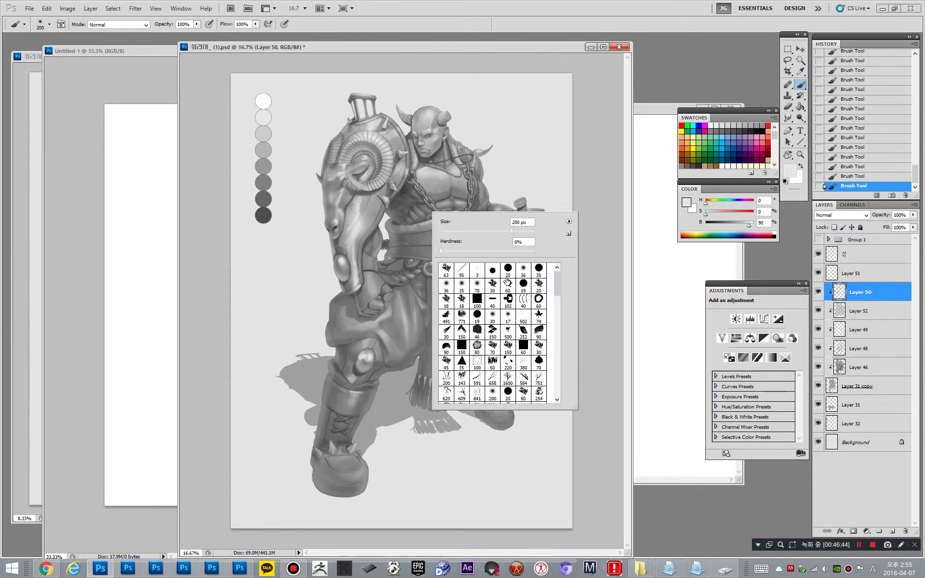
{"action": "left_click", "coordinate": [507, 283]}
{"action": "key", "text": "Return"}
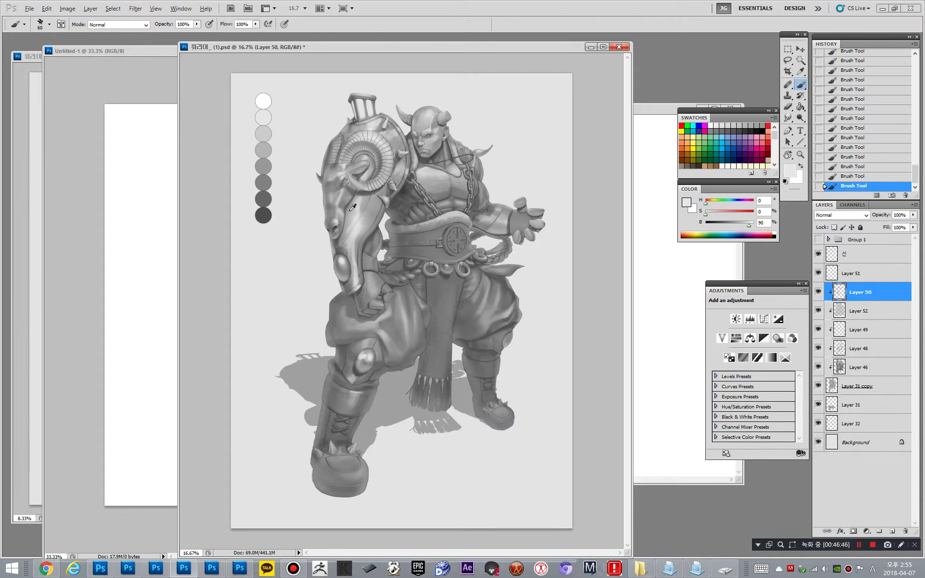
{"action": "left_click", "coordinate": [346, 224], "text": "alt"}
{"action": "left_click", "coordinate": [361, 207], "text": "alt"}
- Refine the light and shadow on the front knee guard with sampled greys and a 45 px brush
{"action": "left_click", "coordinate": [363, 358], "text": "alt"}
{"action": "left_click", "coordinate": [360, 358], "text": "alt"}
{"action": "left_click", "coordinate": [359, 360], "text": "alt"}
{"action": "key", "text": "bracketleft"}
{"action": "left_click", "coordinate": [363, 359], "text": "alt"}
{"action": "left_click", "coordinate": [365, 362], "text": "alt"}
{"action": "left_click", "coordinate": [364, 362], "text": "alt"}
{"action": "left_click", "coordinate": [372, 361], "text": "alt"}
{"action": "left_click", "coordinate": [369, 362], "text": "alt"}
{"action": "left_click", "coordinate": [366, 365], "text": "alt"}
{"action": "left_click", "coordinate": [367, 363], "text": "alt"}
{"action": "left_click_drag", "start_coordinate": [369, 364], "coordinate": [366, 363]}
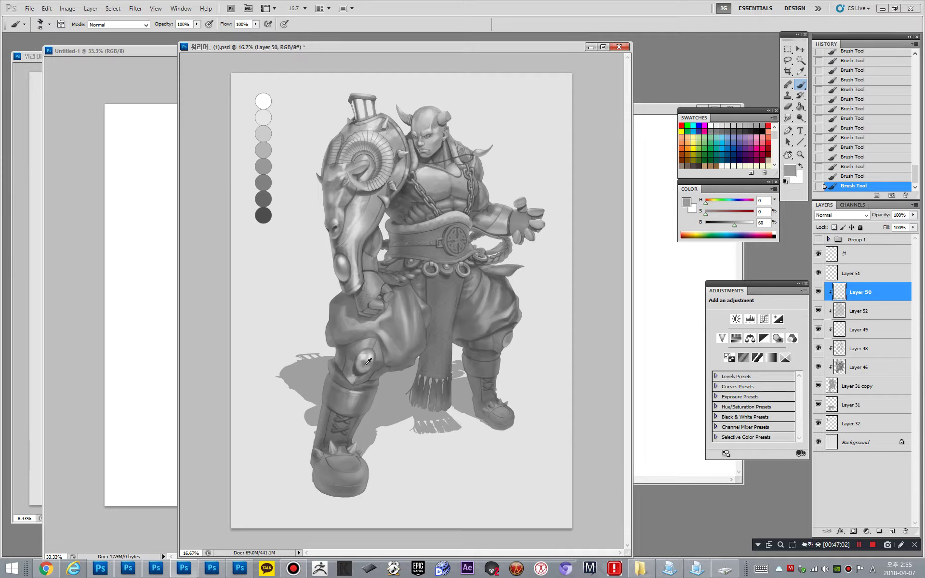
- Undo the last knee guard strokes and repaint its bright highlight with sampled 85% grey
{"action": "left_click", "coordinate": [364, 364], "text": "alt"}
{"action": "key", "text": "alt"}
{"action": "key", "text": "ctrl+alt+z"}
{"action": "key", "text": "ctrl+alt+z"}
{"action": "left_click", "coordinate": [364, 358], "text": "alt"}
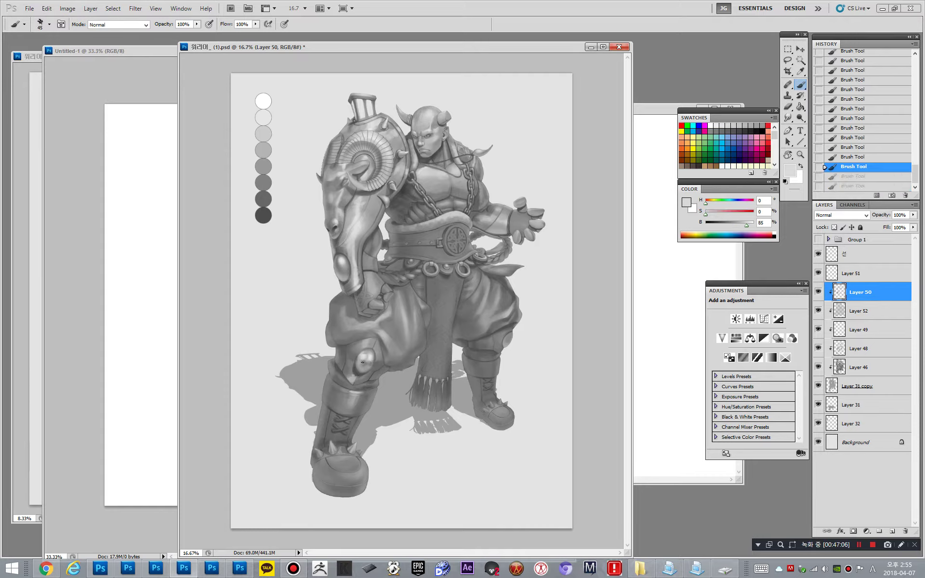
{"action": "left_click", "coordinate": [365, 358]}
{"action": "key", "text": "alt"}
{"action": "left_click", "coordinate": [364, 358], "text": "alt"}
{"action": "left_click", "coordinate": [363, 357], "text": "alt"}
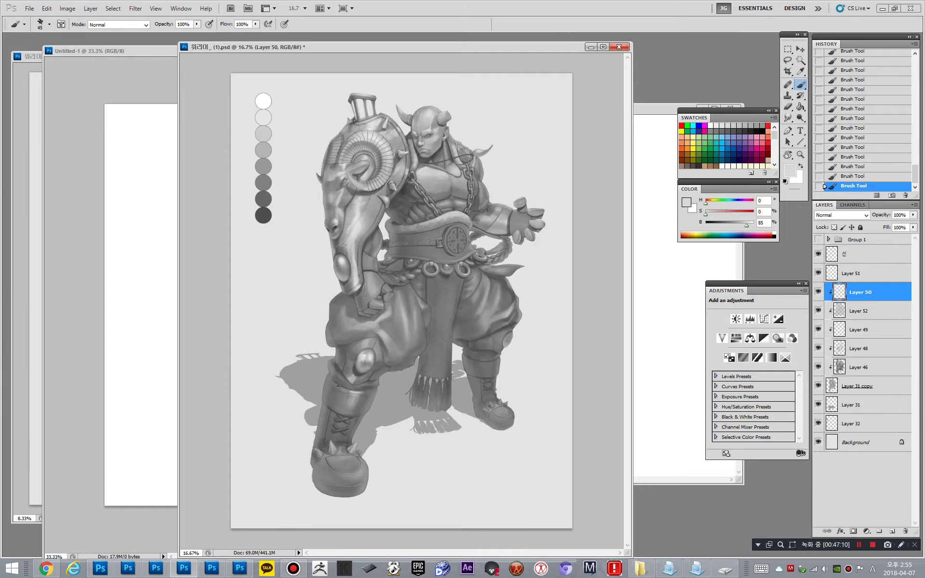
- Paint the inner edge of the front boot's cuff, then try a highlight across its upper band and undo it
{"action": "left_click", "coordinate": [335, 405], "text": "alt"}
{"action": "left_click_drag", "start_coordinate": [332, 408], "coordinate": [331, 405]}
{"action": "key", "text": "]"}
{"action": "key", "text": "]"}
{"action": "mouse_move", "coordinate": [357, 391]}
{"action": "left_mouse_down"}
{"action": "mouse_move", "coordinate": [337, 409]}
{"action": "mouse_move", "coordinate": [363, 393]}
{"action": "left_mouse_up"}
{"action": "key", "text": "ctrl+z"}
- Paint a sampled light grey highlight on the front boot's cuff, reduce the brush to 45 px, and undo the last stroke
{"action": "left_click", "coordinate": [355, 391], "text": "alt"}
{"action": "left_click", "coordinate": [352, 392], "text": "alt"}
{"action": "key", "text": "bracketleft"}
{"action": "key", "text": "bracketleft"}
{"action": "key", "text": "bracketleft"}
{"action": "key", "text": "ctrl+z"}
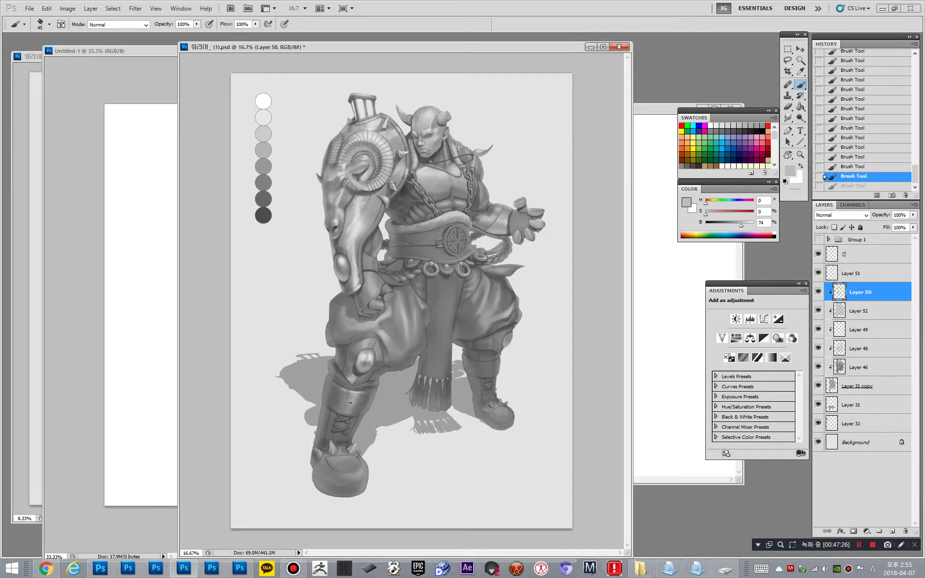
- Try shading the lower part of the front boot's cuff with sampled greys, and undo the last two strokes
{"action": "left_click_drag", "start_coordinate": [350, 403], "coordinate": [352, 408]}
{"action": "left_click", "coordinate": [351, 408], "text": "alt"}
{"action": "key", "text": "bracketright"}
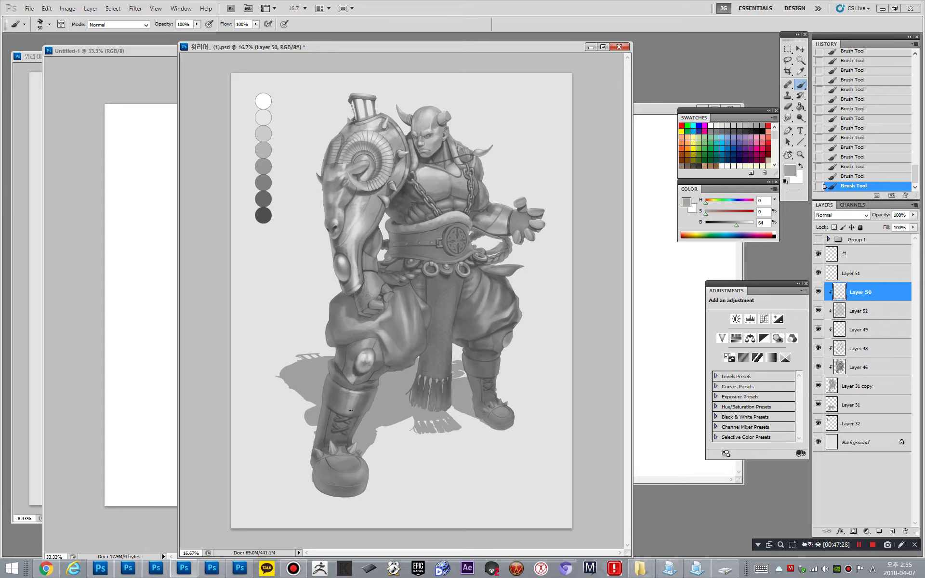
{"action": "left_click", "coordinate": [346, 405], "text": "alt"}
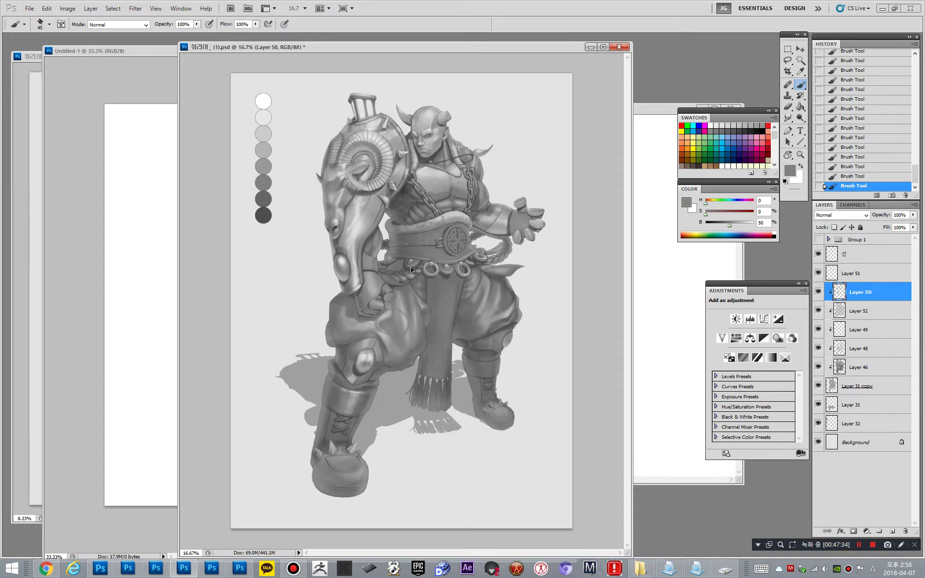
{"action": "key", "text": "ctrl+alt+z"}
{"action": "key", "text": "ctrl+alt+z"}
- Enlarge the brush to about 90 px and paint a soft highlight on the front boot's cuff with sampled greys up to 78%
{"action": "key", "text": "bracketright"}
{"action": "key", "text": "bracketright"}
{"action": "key", "text": "bracketright"}
{"action": "key", "text": "bracketright"}
{"action": "key", "text": "bracketright"}
{"action": "left_click", "coordinate": [350, 398], "text": "alt"}
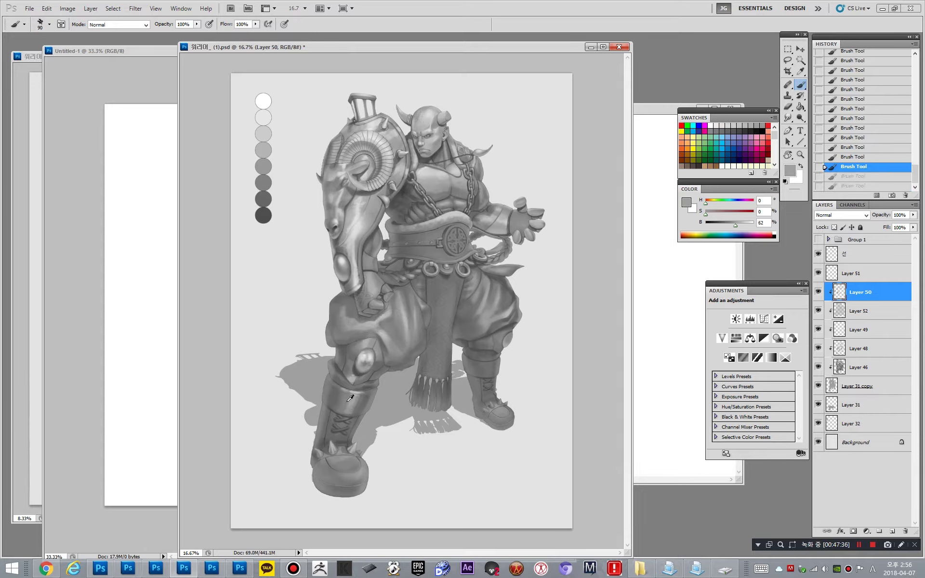
{"action": "left_click", "coordinate": [350, 398], "text": "alt"}
{"action": "key", "text": "bracketright"}
{"action": "left_click", "coordinate": [353, 403]}
{"action": "left_click", "coordinate": [357, 394], "text": "alt"}
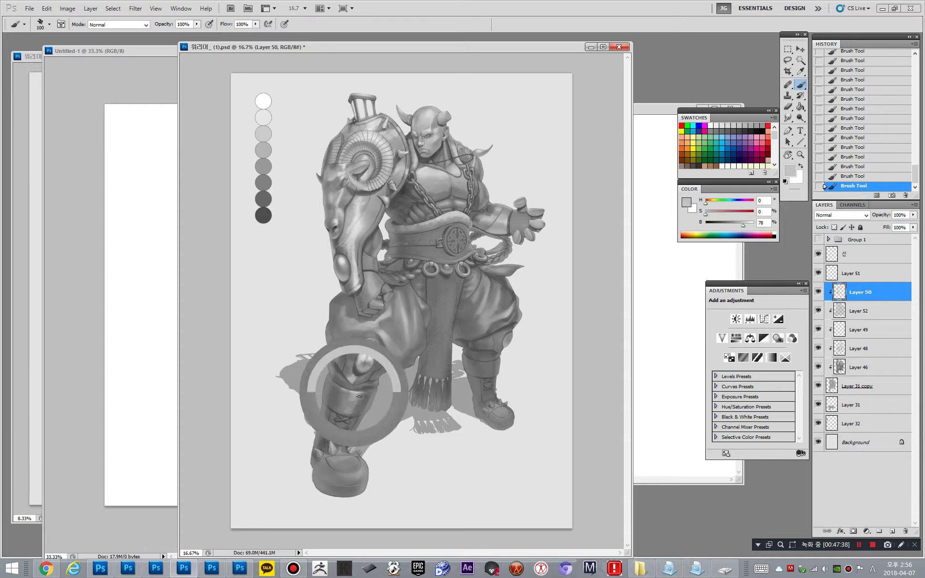
{"action": "key", "text": "bracketleft"}
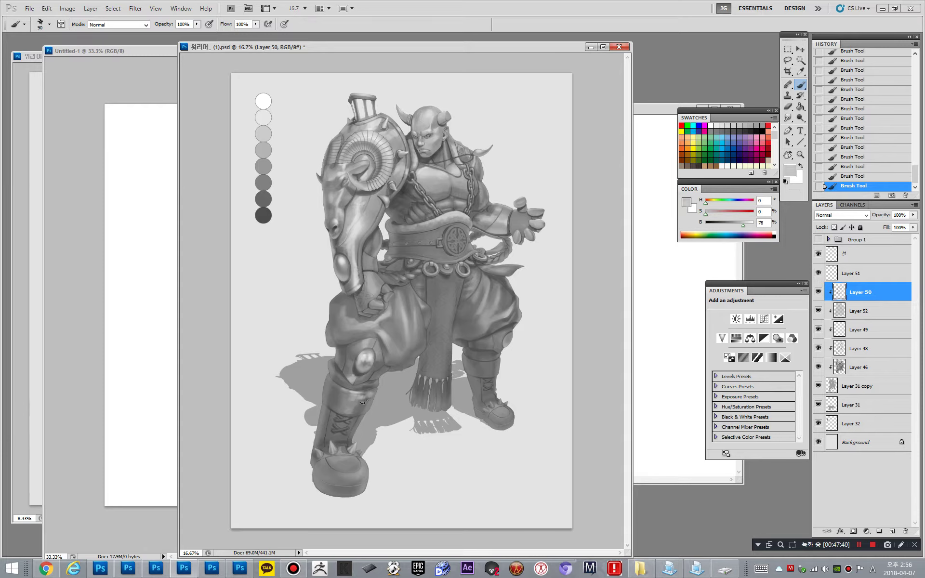
- Shade the outer and inner edges of the front boot's cuff using sampled light and dark greys
{"action": "left_click", "coordinate": [356, 404], "text": "alt"}
{"action": "left_click", "coordinate": [360, 395], "text": "alt"}
{"action": "left_click", "coordinate": [338, 395], "text": "alt"}
{"action": "left_click", "coordinate": [338, 395], "text": "alt"}
{"action": "left_click", "coordinate": [333, 396], "text": "alt"}
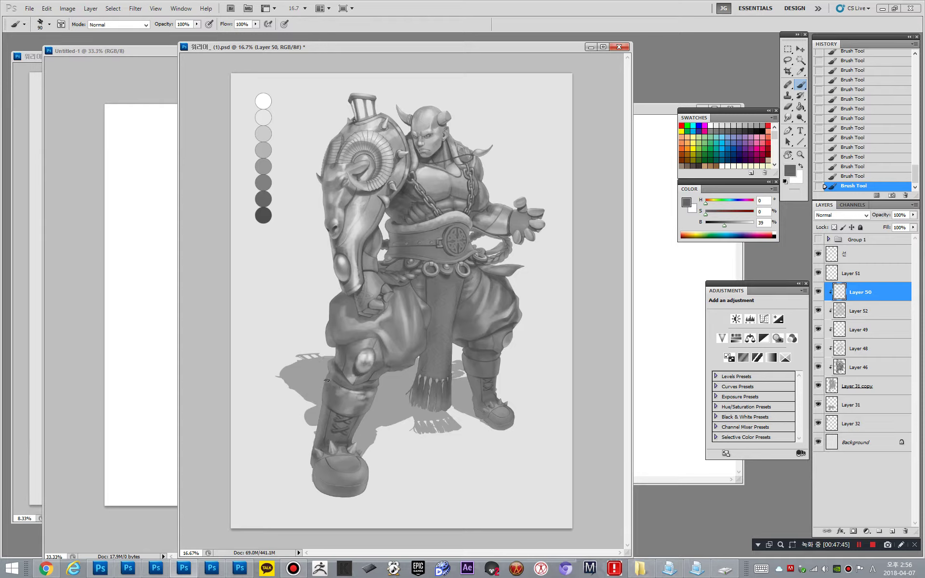
{"action": "left_click", "coordinate": [359, 394], "text": "alt"}
{"action": "key", "text": "bracketleft"}
{"action": "left_click", "coordinate": [365, 396], "text": "alt"}
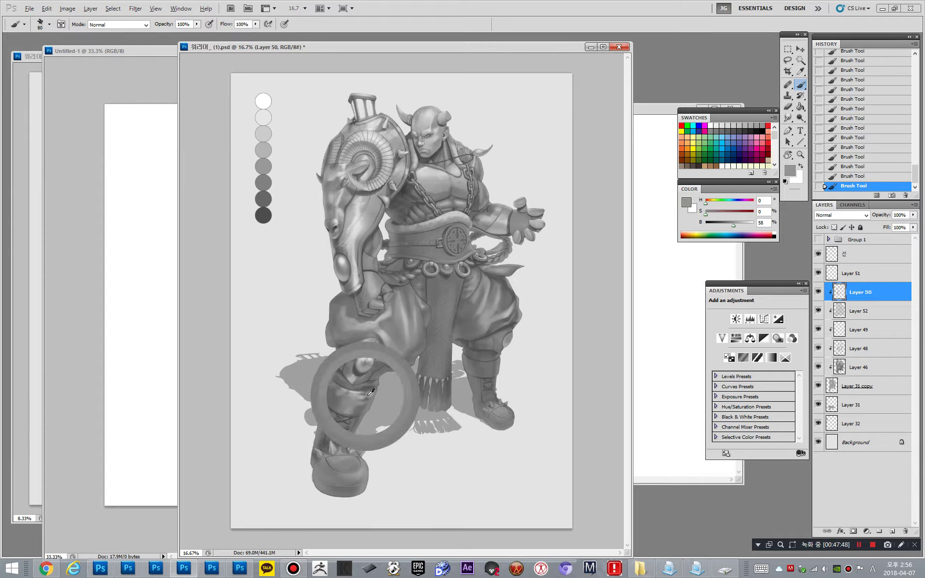
{"action": "left_click", "coordinate": [361, 407], "text": "alt"}
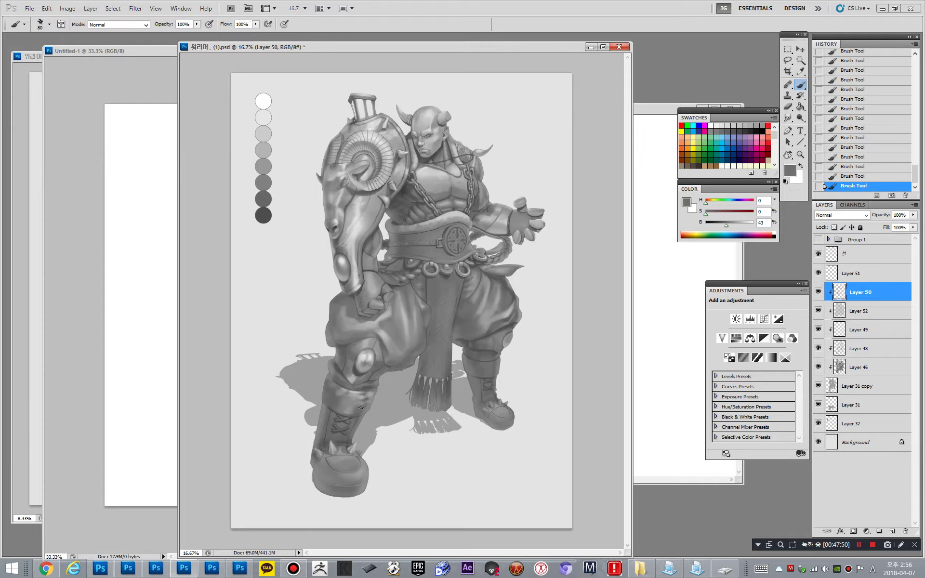
- Blend the cuff's inner side into its highlight with greys sampled from the surrounding boot
{"action": "left_click", "coordinate": [367, 400], "text": "alt"}
{"action": "key", "text": "bracketleft"}
{"action": "key", "text": "bracketright"}
{"action": "left_click", "coordinate": [351, 400], "text": "alt"}
{"action": "left_click_drag", "start_coordinate": [364, 400], "coordinate": [366, 405]}
{"action": "left_click", "coordinate": [337, 401], "text": "alt"}
- Draw a black guide line down the length of the armoured arm, and undo it
{"action": "key", "text": "d"}
{"action": "left_click_drag", "start_coordinate": [366, 124], "coordinate": [352, 263]}
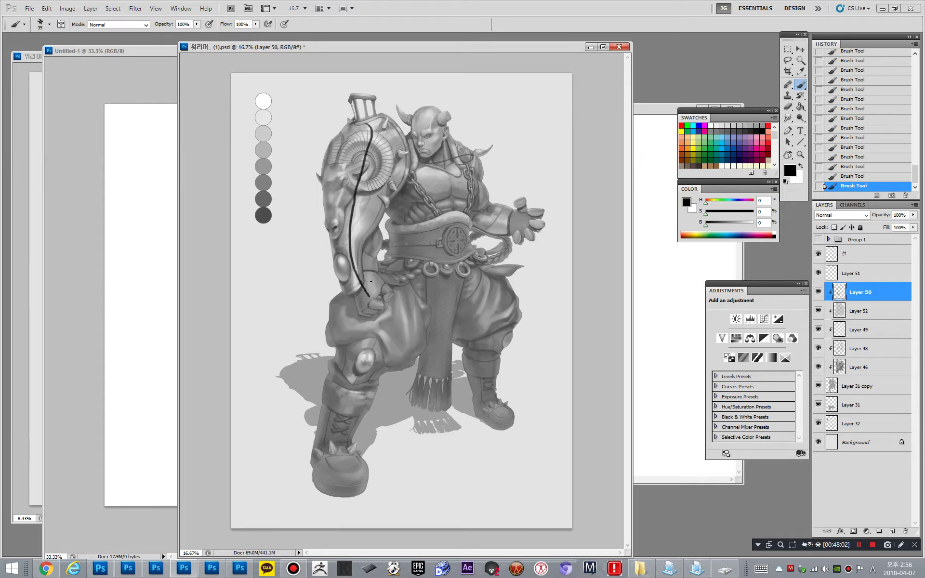
{"action": "key", "text": "ctrl+z"}
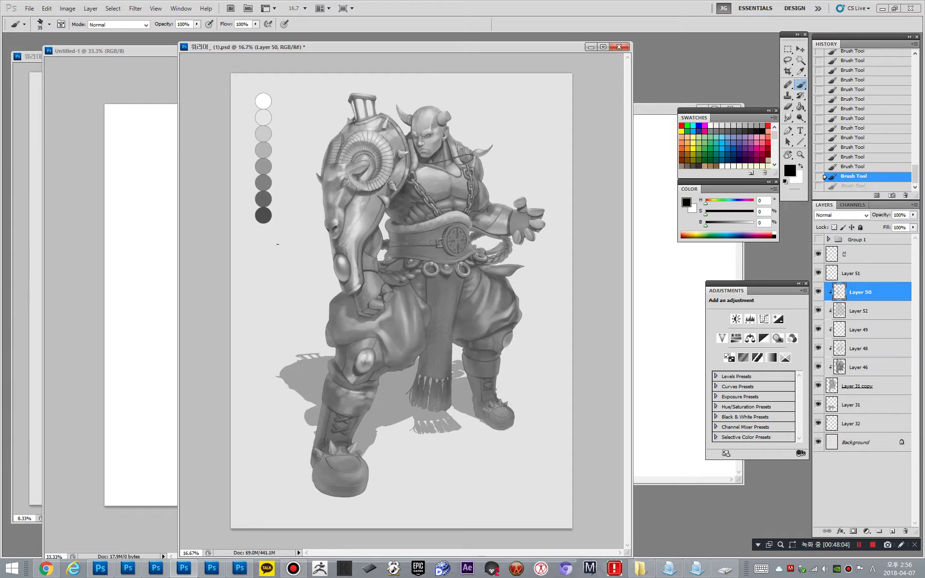
- Create a new layer and sketch an upright oval beside the armoured arm, below the grey value circles
{"action": "mouse_move", "coordinate": [256, 256]}
{"action": "left_mouse_down"}
{"action": "mouse_move", "coordinate": [294, 285]}
{"action": "mouse_move", "coordinate": [278, 232]}
{"action": "mouse_move", "coordinate": [285, 318]}
{"action": "mouse_move", "coordinate": [282, 232]}
{"action": "mouse_move", "coordinate": [252, 291]}
{"action": "mouse_move", "coordinate": [289, 319]}
{"action": "mouse_move", "coordinate": [279, 231]}
{"action": "mouse_move", "coordinate": [255, 307]}
{"action": "mouse_move", "coordinate": [295, 267]}
{"action": "mouse_move", "coordinate": [268, 235]}
{"action": "mouse_move", "coordinate": [266, 324]}
{"action": "mouse_move", "coordinate": [293, 265]}
{"action": "mouse_move", "coordinate": [261, 248]}
{"action": "mouse_move", "coordinate": [272, 328]}
{"action": "mouse_move", "coordinate": [287, 241]}
{"action": "mouse_move", "coordinate": [249, 271]}
{"action": "mouse_move", "coordinate": [289, 322]}
{"action": "mouse_move", "coordinate": [256, 308]}
{"action": "mouse_move", "coordinate": [296, 300]}
{"action": "mouse_move", "coordinate": [265, 250]}
{"action": "left_mouse_up"}
{"action": "key", "text": "ctrl+shift+alt+n"}
{"action": "key", "text": "ctrl+z"}
{"action": "key", "text": "["}
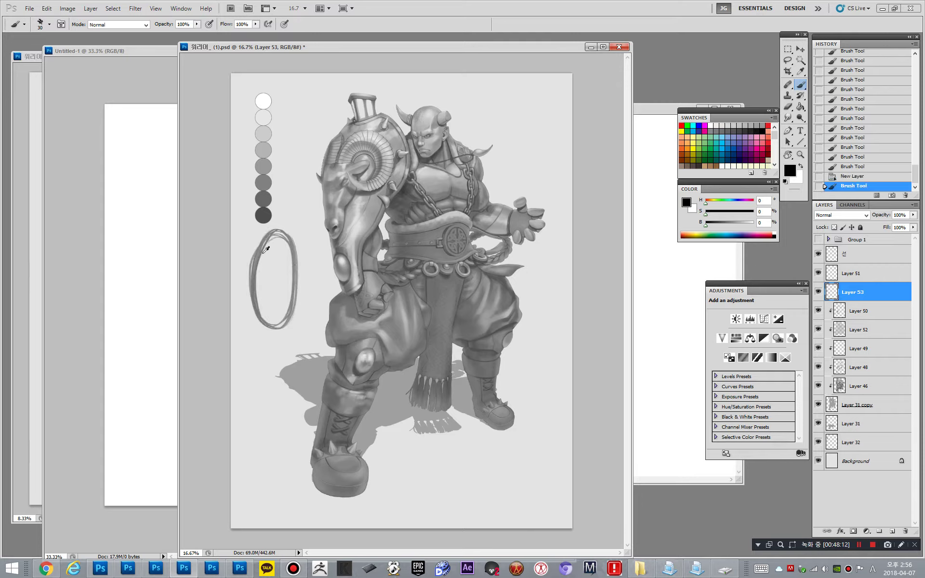
- Make an elliptical selection over the sketched oval, fill it with a sampled 47% grey, and deselect
{"action": "left_click_drag", "start_coordinate": [788, 49], "coordinate": [814, 60]}
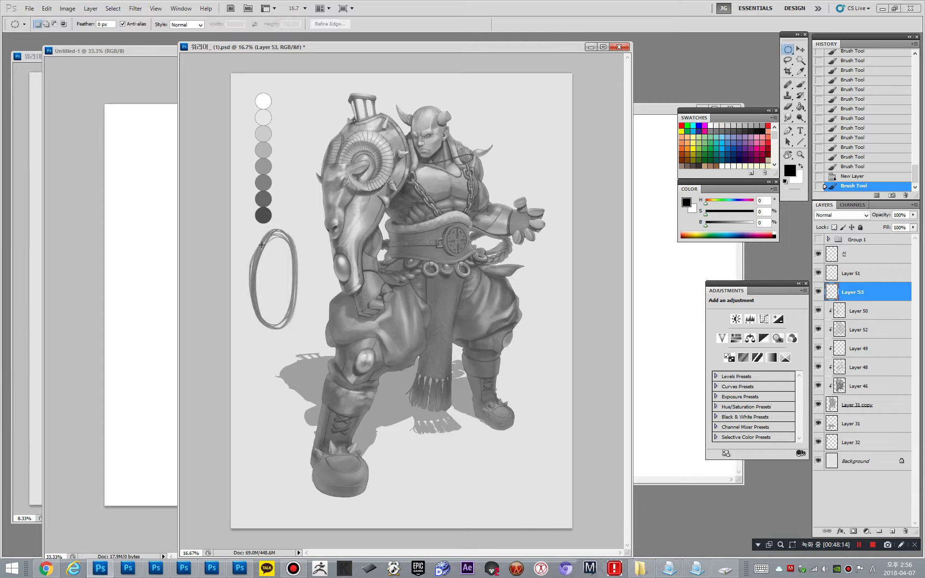
{"action": "left_click_drag", "start_coordinate": [251, 228], "coordinate": [294, 329]}
{"action": "key", "text": "b"}
{"action": "left_click", "coordinate": [259, 287], "text": "alt"}
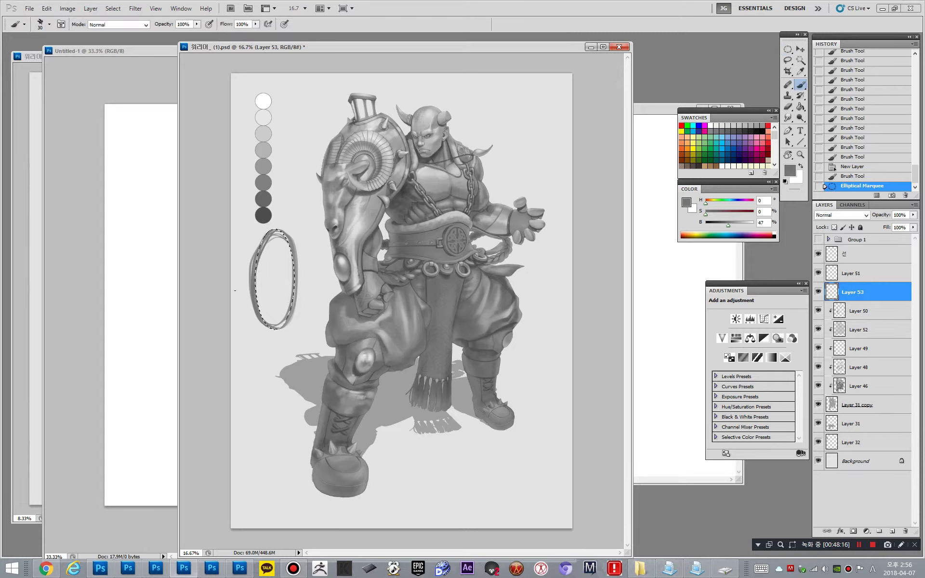
{"action": "key", "text": "alt+BackSpace"}
{"action": "key", "text": "ctrl+d"}
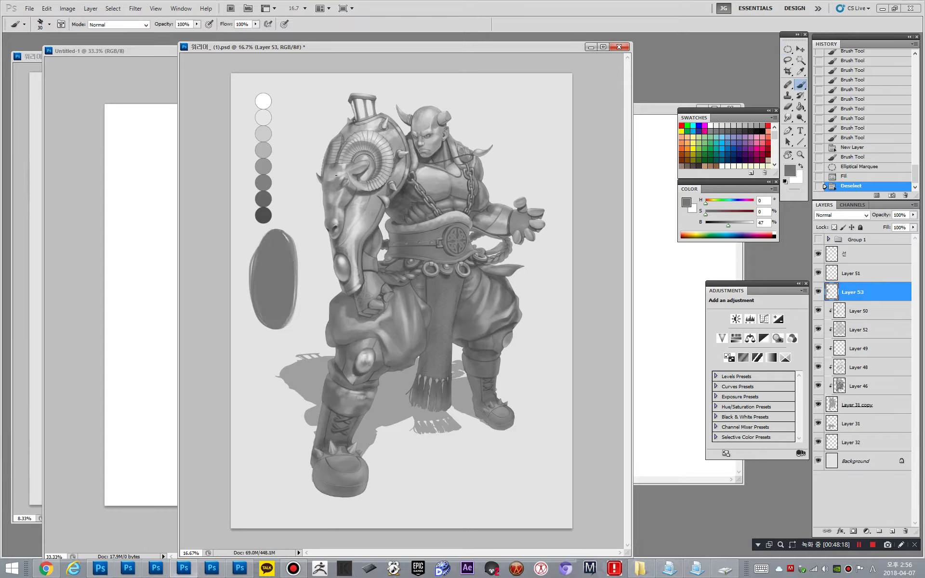
- Paint a soft light grey highlight near the top of the oval, varying the brush size and resampling the greys
{"action": "left_click", "coordinate": [371, 123], "text": "alt"}
{"action": "left_click_drag", "start_coordinate": [277, 248], "coordinate": [272, 260]}
{"action": "left_click_drag", "start_coordinate": [275, 248], "coordinate": [275, 260]}
{"action": "left_click_drag", "start_coordinate": [277, 249], "coordinate": [272, 264]}
{"action": "key", "text": "bracketright"}
{"action": "key", "text": "bracketright"}
{"action": "key", "text": "bracketright"}
{"action": "key", "text": "bracketright"}
{"action": "key", "text": "bracketright"}
{"action": "key", "text": "bracketright"}
{"action": "key", "text": "bracketright"}
{"action": "left_click", "coordinate": [273, 264], "text": "alt"}
{"action": "left_click", "coordinate": [275, 253], "text": "alt"}
{"action": "key", "text": "bracketleft"}
{"action": "key", "text": "bracketleft"}
{"action": "key", "text": "bracketleft"}
{"action": "key", "text": "bracketleft"}
{"action": "key", "text": "bracketleft"}
{"action": "key", "text": "bracketleft"}
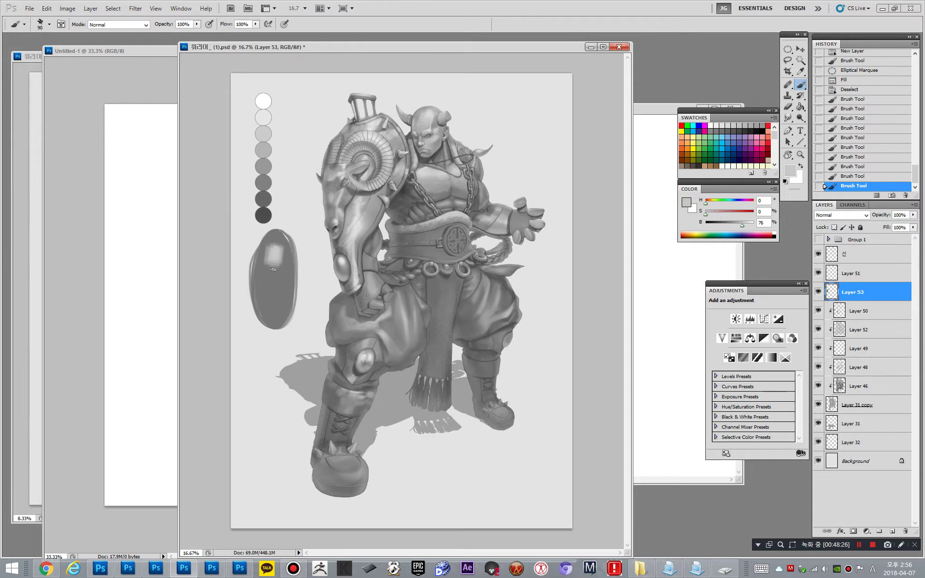
- Extend the oval's highlight down its middle as a narrow light grey streak, and nudge the oval slightly to the left
{"action": "left_click", "coordinate": [273, 255], "text": "alt"}
{"action": "left_click_drag", "start_coordinate": [273, 256], "coordinate": [273, 270]}
{"action": "left_click_drag", "start_coordinate": [273, 267], "coordinate": [275, 305]}
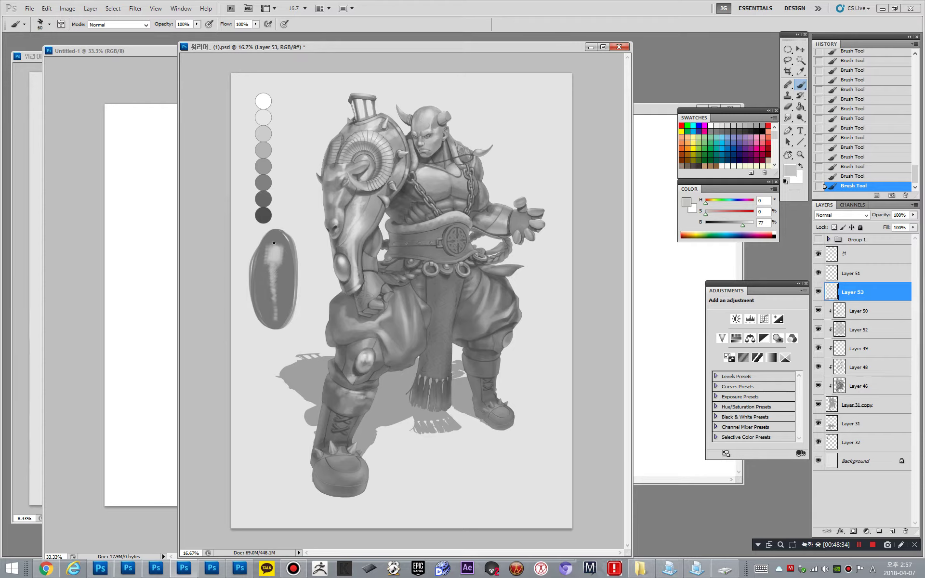
{"action": "left_click_drag", "start_coordinate": [274, 243], "coordinate": [273, 313]}
{"action": "key", "text": "d"}
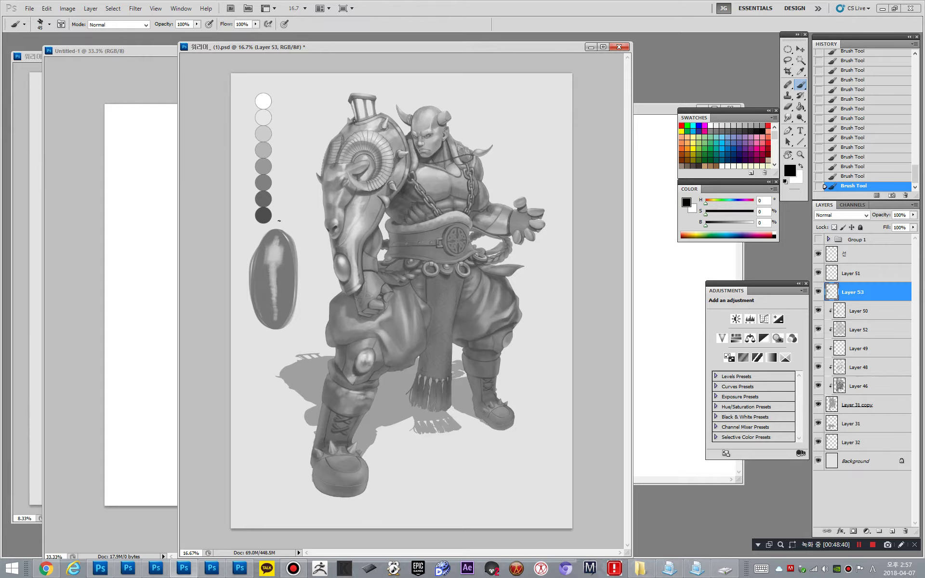
{"action": "key", "text": "v"}
{"action": "mouse_move", "coordinate": [280, 285]}
{"action": "left_mouse_down"}
{"action": "mouse_move", "coordinate": [264, 289]}
{"action": "mouse_move", "coordinate": [276, 283]}
{"action": "left_mouse_up"}
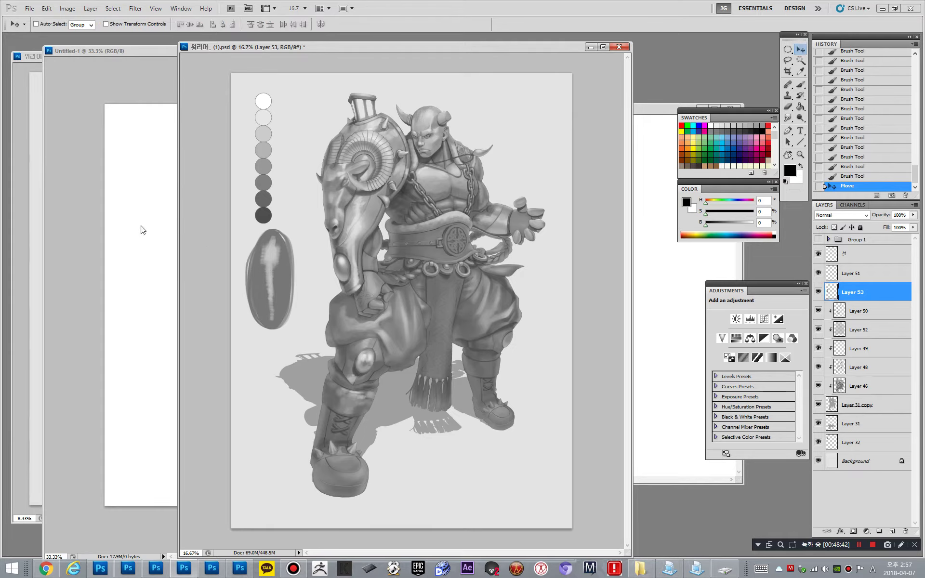
- Switch to the blank Untitled-1 document and make a circular selection in the upper left of the canvas
{"action": "left_click", "coordinate": [143, 228]}
{"action": "left_click", "coordinate": [788, 48]}
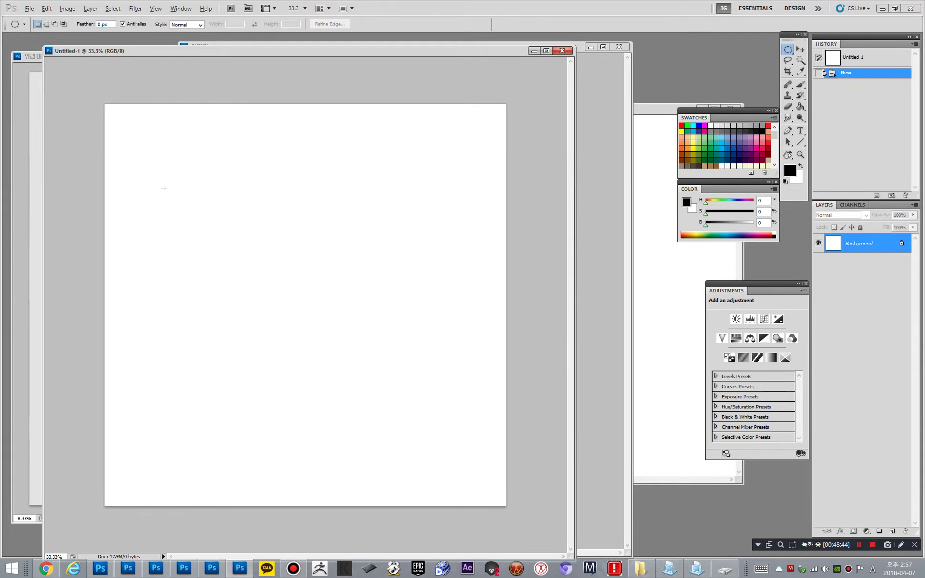
{"action": "left_click_drag", "start_coordinate": [199, 240], "coordinate": [198, 240]}
{"action": "left_click_drag", "start_coordinate": [200, 195], "coordinate": [286, 229]}
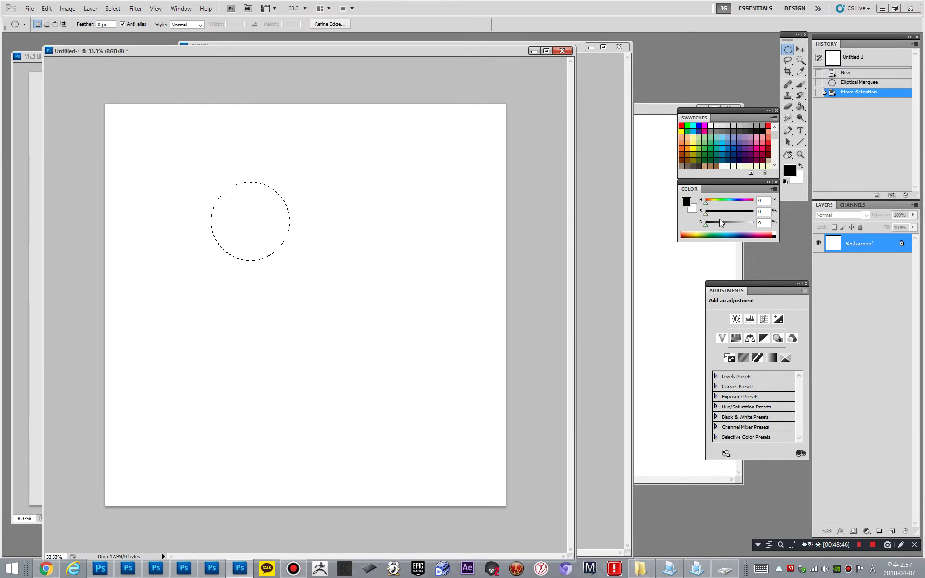
- Fill the circular selection with 58% grey on a new layer, and deselect
{"action": "left_click_drag", "start_coordinate": [707, 225], "coordinate": [734, 228]}
{"action": "key", "text": "alt+BackSpace"}
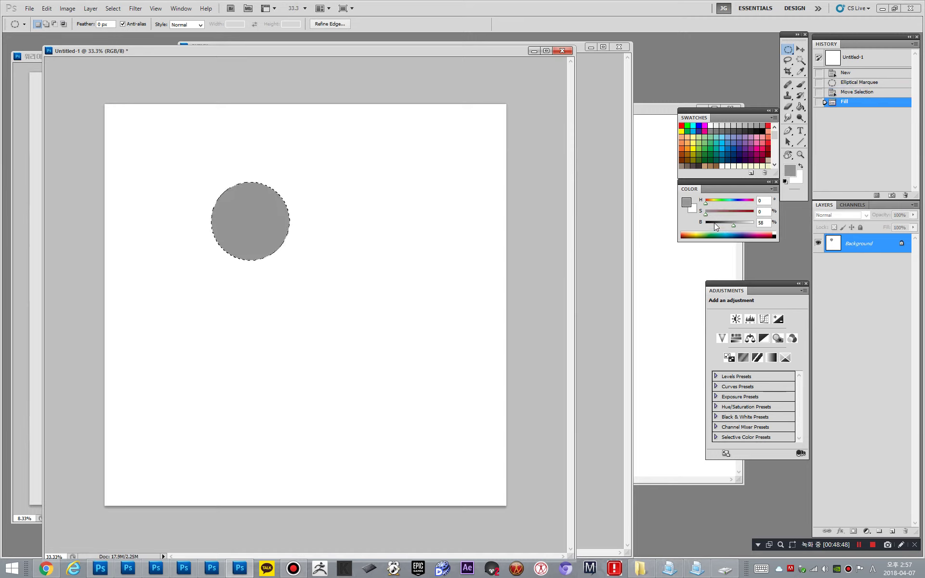
{"action": "key", "text": "ctrl+z"}
{"action": "key", "text": "ctrl+shift+alt+n"}
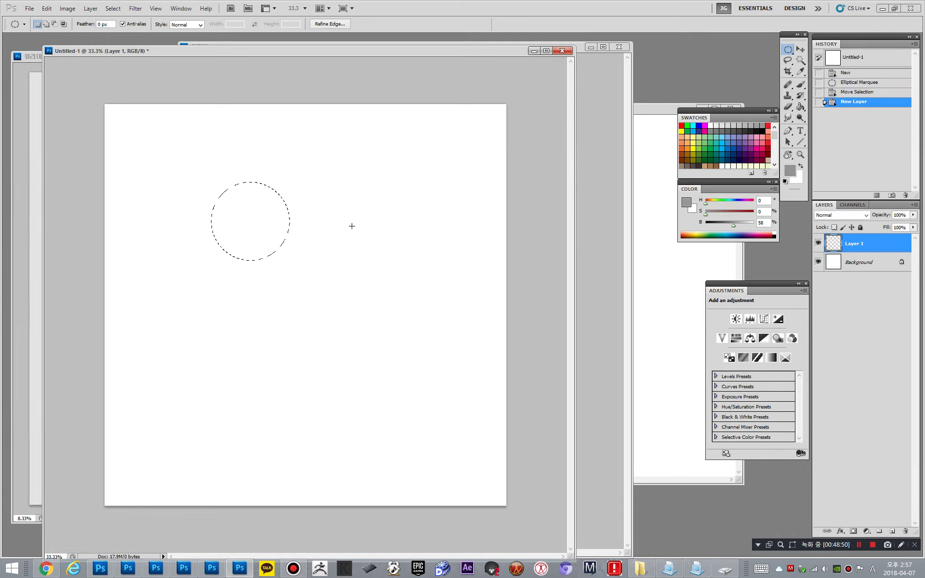
{"action": "key", "text": "alt+BackSpace"}
{"action": "key", "text": "ctrl+d"}
- Duplicate the grey circle's layer and place the copy level with the original on its right
{"action": "key", "text": "ctrl+j"}
{"action": "key", "text": "v"}
{"action": "left_click_drag", "start_coordinate": [254, 240], "coordinate": [391, 240]}
- Brush a black zigzag fringe, two eyes and a small mouth onto the left circle
{"action": "key", "text": "b"}
{"action": "key", "text": "d"}
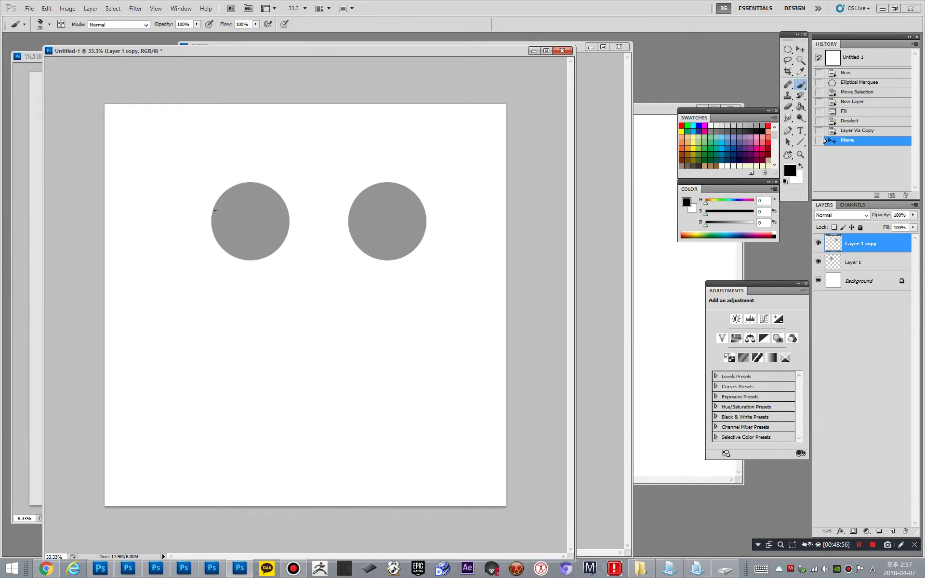
{"action": "mouse_move", "coordinate": [215, 211]}
{"action": "left_mouse_down"}
{"action": "mouse_move", "coordinate": [227, 230]}
{"action": "mouse_move", "coordinate": [235, 217]}
{"action": "mouse_move", "coordinate": [241, 233]}
{"action": "mouse_move", "coordinate": [246, 215]}
{"action": "mouse_move", "coordinate": [250, 230]}
{"action": "mouse_move", "coordinate": [257, 215]}
{"action": "mouse_move", "coordinate": [263, 233]}
{"action": "mouse_move", "coordinate": [268, 220]}
{"action": "mouse_move", "coordinate": [277, 236]}
{"action": "mouse_move", "coordinate": [285, 219]}
{"action": "mouse_move", "coordinate": [289, 231]}
{"action": "mouse_move", "coordinate": [281, 190]}
{"action": "left_mouse_up"}
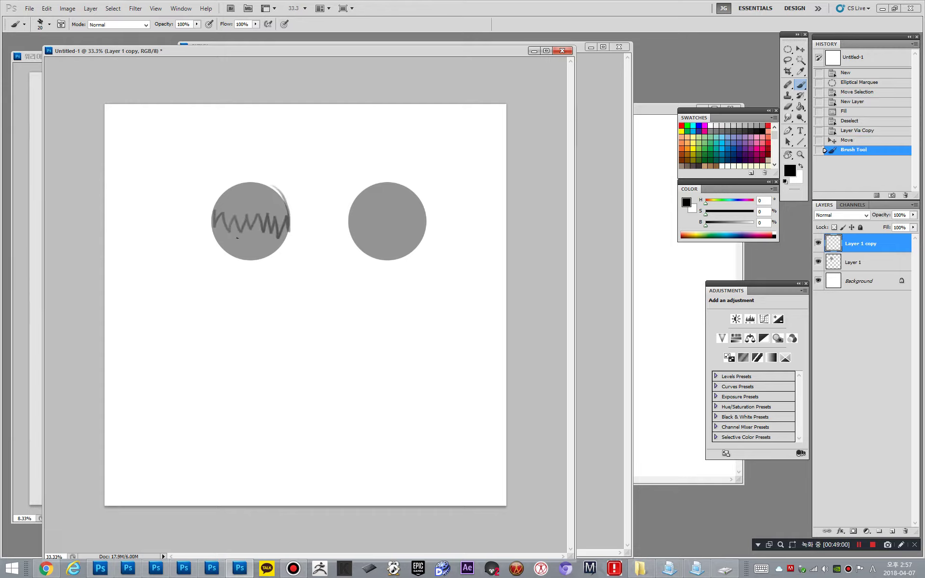
{"action": "left_click", "coordinate": [228, 243]}
{"action": "left_click", "coordinate": [261, 245]}
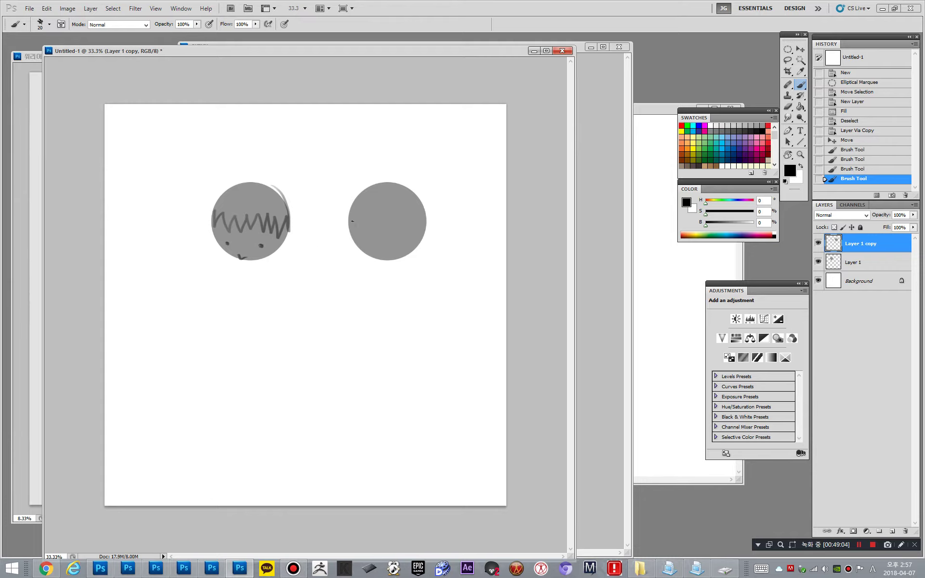
- Brush a black zigzag fringe, two eyes and a small mouth onto the right circle, undoing the misplaced facial marks
{"action": "left_click", "coordinate": [348, 222]}
{"action": "mouse_move", "coordinate": [348, 222]}
{"action": "left_mouse_down"}
{"action": "mouse_move", "coordinate": [382, 237]}
{"action": "mouse_move", "coordinate": [390, 226]}
{"action": "mouse_move", "coordinate": [424, 227]}
{"action": "left_mouse_up"}
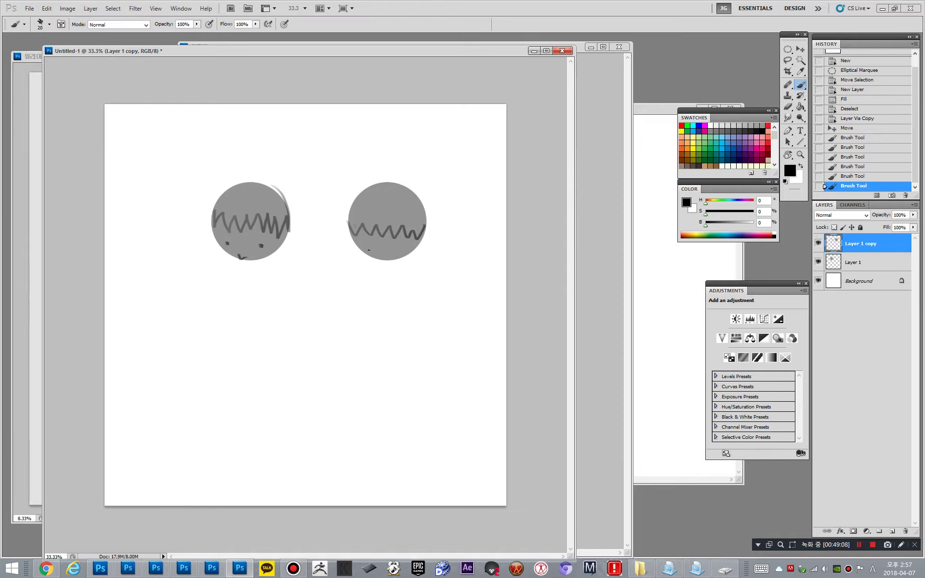
{"action": "left_click", "coordinate": [379, 253]}
{"action": "key", "text": "ctrl+alt+z"}
{"action": "key", "text": "ctrl+alt+z"}
{"action": "left_click", "coordinate": [363, 246]}
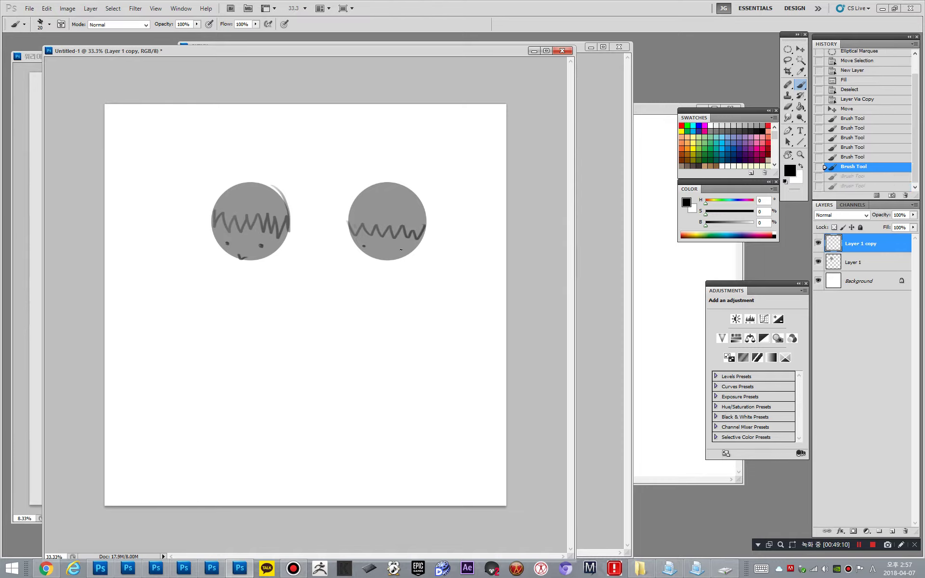
{"action": "left_click", "coordinate": [401, 248]}
{"action": "left_click_drag", "start_coordinate": [376, 258], "coordinate": [383, 255]}
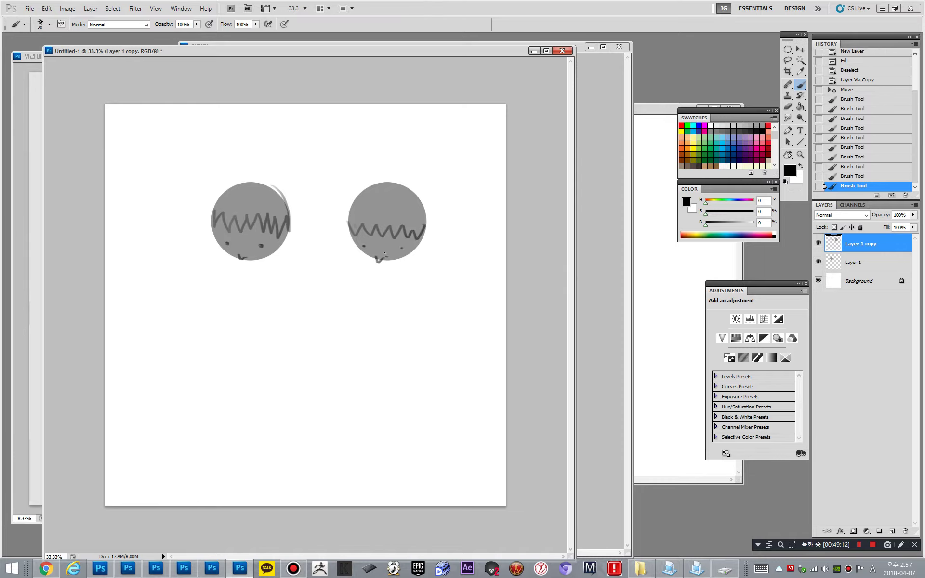
- Draw a black light-direction arrow pointing down and to the right above each circle
{"action": "left_click_drag", "start_coordinate": [173, 131], "coordinate": [194, 158]}
{"action": "left_click_drag", "start_coordinate": [317, 134], "coordinate": [331, 164]}
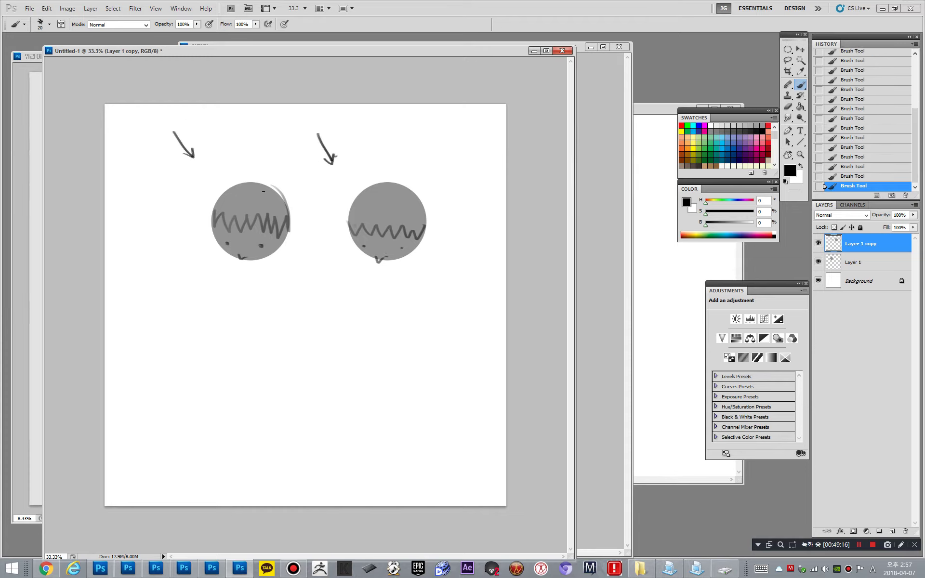
- Paint a white highlight on the upper left of the left circle with an enlarged brush, and sample its light grey
{"action": "key", "text": "x"}
{"action": "key", "text": "bracketright"}
{"action": "key", "text": "bracketright"}
{"action": "key", "text": "bracketright"}
{"action": "key", "text": "bracketright"}
{"action": "left_click_drag", "start_coordinate": [236, 193], "coordinate": [228, 204]}
{"action": "left_click", "coordinate": [236, 193], "text": "alt"}
{"action": "key", "text": "bracketleft"}
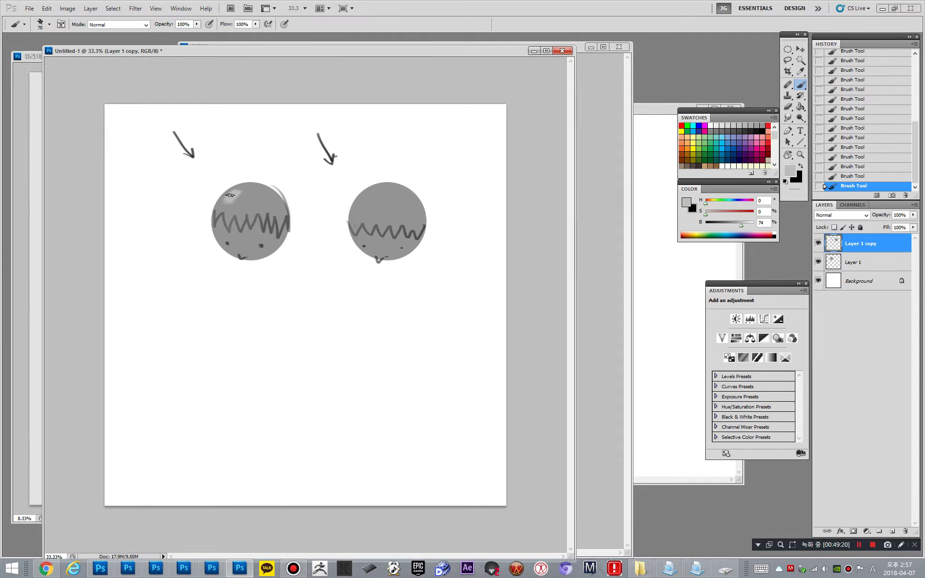
- Soften the left circle's highlight into the base grey with sampled tones and a smaller brush
{"action": "left_click", "coordinate": [234, 207], "text": "alt"}
{"action": "key", "text": "bracketleft"}
{"action": "left_click", "coordinate": [234, 207], "text": "alt"}
{"action": "left_click", "coordinate": [239, 192], "text": "alt"}
{"action": "left_click_drag", "start_coordinate": [236, 194], "coordinate": [240, 191]}
{"action": "left_click", "coordinate": [239, 191], "text": "alt"}
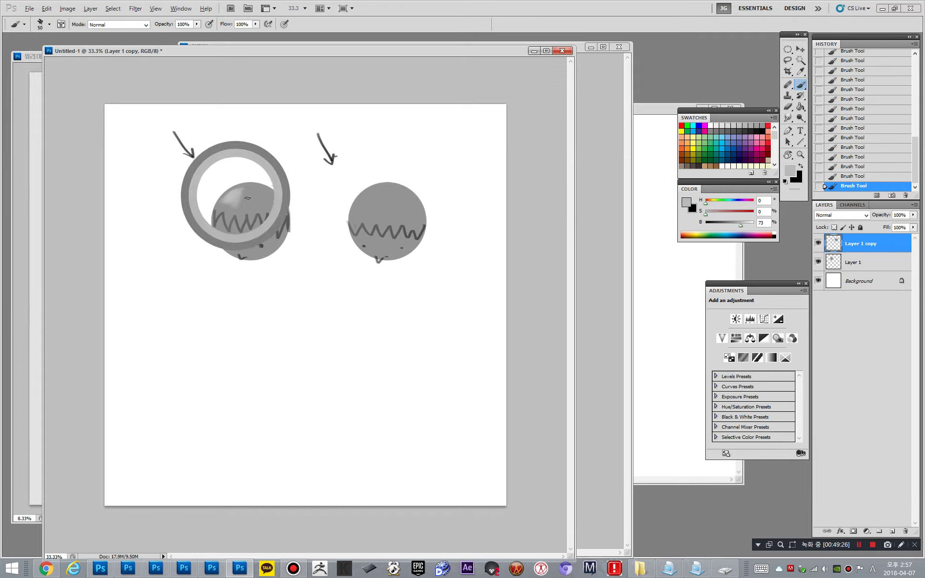
{"action": "left_click", "coordinate": [239, 192], "text": "alt"}
- Try a black vertical line through the left circle at two brush sizes, undoing each attempt
{"action": "key", "text": "d"}
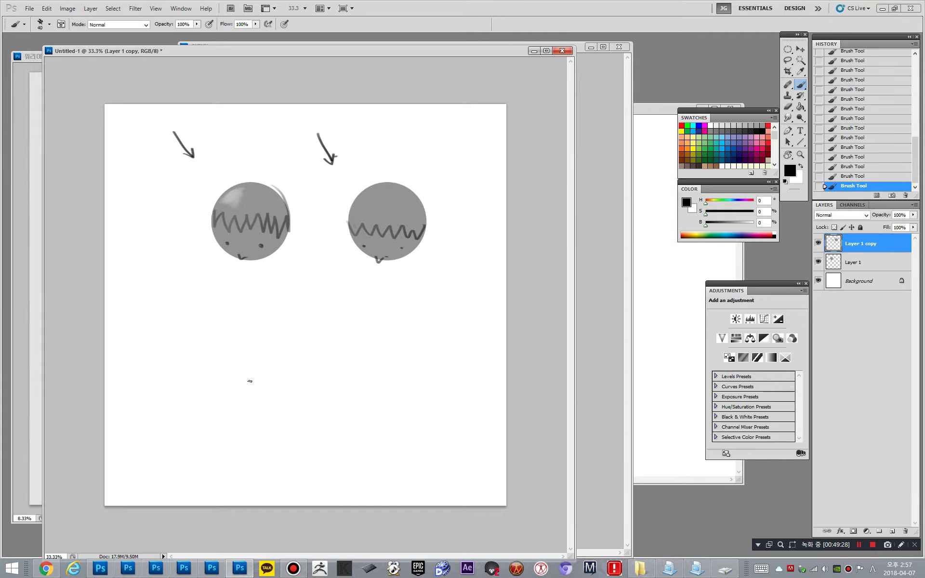
{"action": "left_click_drag", "start_coordinate": [250, 398], "coordinate": [247, 63]}
{"action": "key", "text": "ctrl+z"}
{"action": "key", "text": "bracketleft"}
{"action": "key", "text": "bracketleft"}
{"action": "key", "text": "bracketleft"}
{"action": "key", "text": "bracketleft"}
{"action": "key", "text": "bracketleft"}
{"action": "left_click_drag", "start_coordinate": [258, 396], "coordinate": [259, 105]}
{"action": "key", "text": "ctrl+z"}
- Paint a second light grey highlight on the left circle's upper right and a light grey zigzag band across the right circle
{"action": "left_click", "coordinate": [261, 203], "text": "alt"}
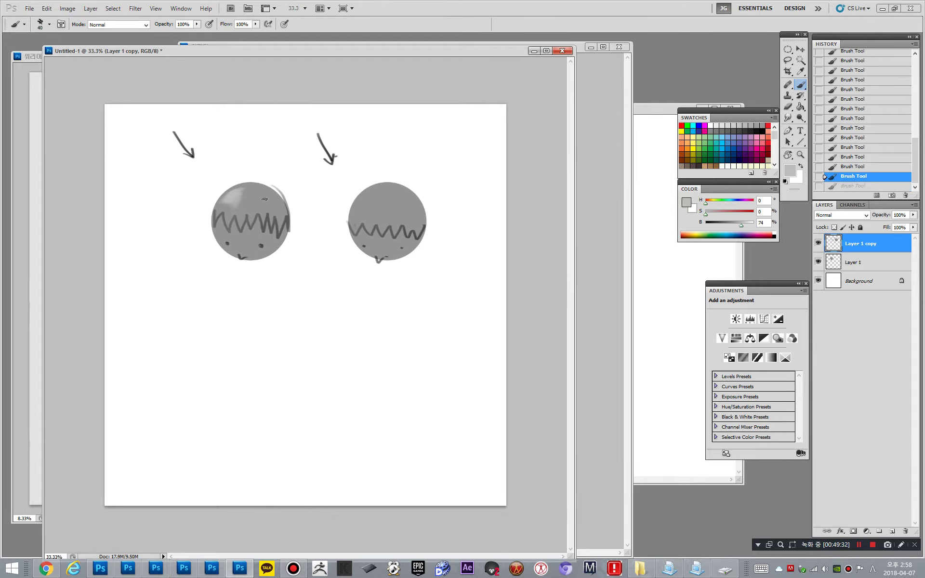
{"action": "left_click_drag", "start_coordinate": [264, 198], "coordinate": [270, 206]}
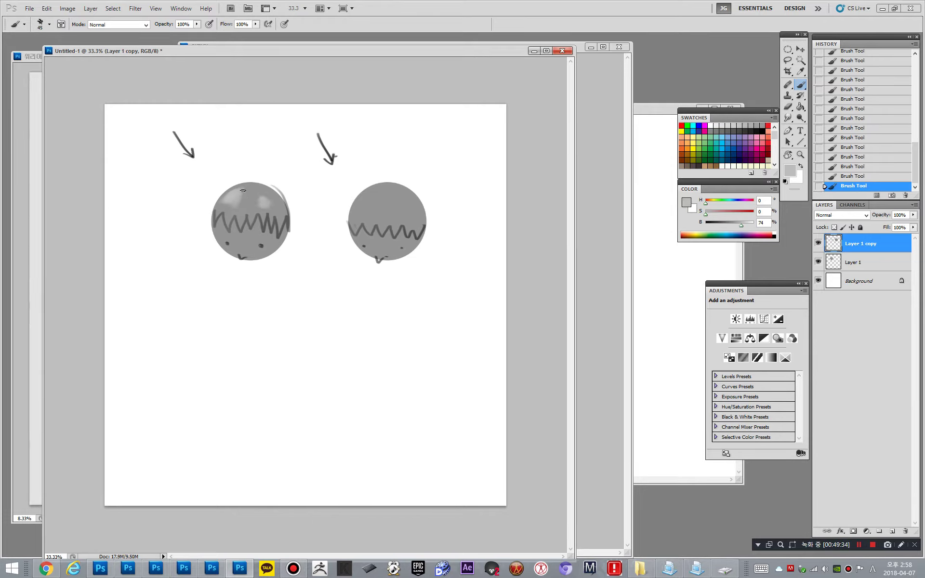
{"action": "left_click", "coordinate": [383, 198], "text": "alt"}
{"action": "mouse_move", "coordinate": [358, 203]}
{"action": "left_mouse_down"}
{"action": "mouse_move", "coordinate": [387, 215]}
{"action": "mouse_move", "coordinate": [390, 206]}
{"action": "mouse_move", "coordinate": [408, 216]}
{"action": "mouse_move", "coordinate": [423, 201]}
{"action": "left_mouse_up"}
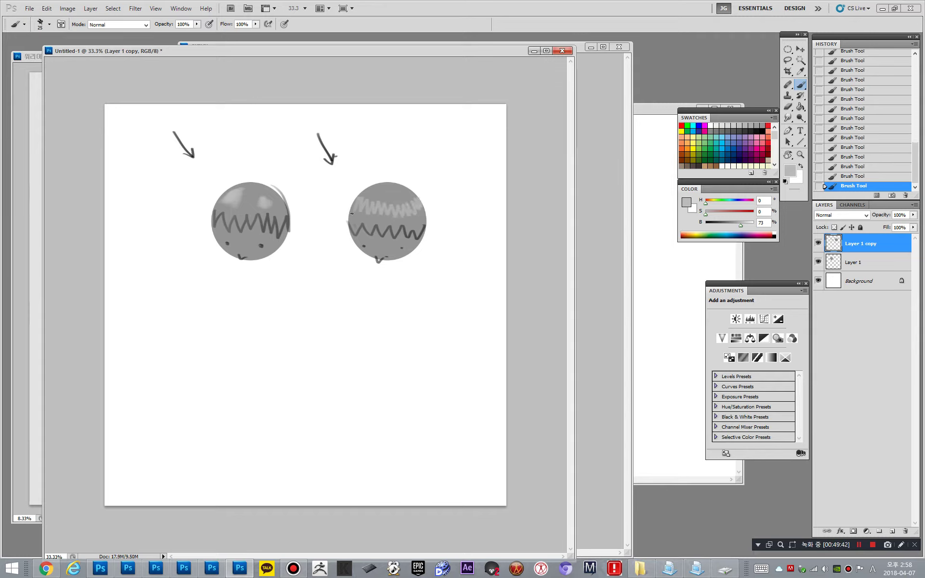
- Draw a thin black leader line with an arrowhead pointing at the right circle's light zigzag band
{"action": "key", "text": "d"}
{"action": "key", "text": "bracketleft"}
{"action": "mouse_move", "coordinate": [324, 234]}
{"action": "left_mouse_down"}
{"action": "mouse_move", "coordinate": [343, 212]}
{"action": "mouse_move", "coordinate": [351, 217]}
{"action": "mouse_move", "coordinate": [292, 304]}
{"action": "left_mouse_up"}
{"action": "key", "text": "ctrl+z"}
- Handwrite the label "비등방성(=이방성" in black below the leader line
{"action": "left_click_drag", "start_coordinate": [292, 299], "coordinate": [305, 307]}
{"action": "left_click_drag", "start_coordinate": [311, 294], "coordinate": [316, 302]}
{"action": "left_click_drag", "start_coordinate": [312, 298], "coordinate": [315, 298]}
{"action": "left_click_drag", "start_coordinate": [319, 292], "coordinate": [324, 300]}
{"action": "left_click_drag", "start_coordinate": [327, 297], "coordinate": [334, 301]}
{"action": "left_click_drag", "start_coordinate": [330, 301], "coordinate": [351, 294]}
{"action": "left_click_drag", "start_coordinate": [345, 298], "coordinate": [357, 294]}
{"action": "left_click_drag", "start_coordinate": [361, 290], "coordinate": [362, 300]}
{"action": "left_click_drag", "start_coordinate": [363, 292], "coordinate": [368, 296]}
{"action": "left_click_drag", "start_coordinate": [371, 289], "coordinate": [371, 293]}
{"action": "left_click_drag", "start_coordinate": [375, 288], "coordinate": [377, 291]}
{"action": "left_click_drag", "start_coordinate": [373, 297], "coordinate": [380, 294]}
{"action": "left_click_drag", "start_coordinate": [382, 290], "coordinate": [386, 295]}
{"action": "left_click_drag", "start_coordinate": [383, 292], "coordinate": [386, 292]}
{"action": "left_click_drag", "start_coordinate": [385, 295], "coordinate": [384, 296]}
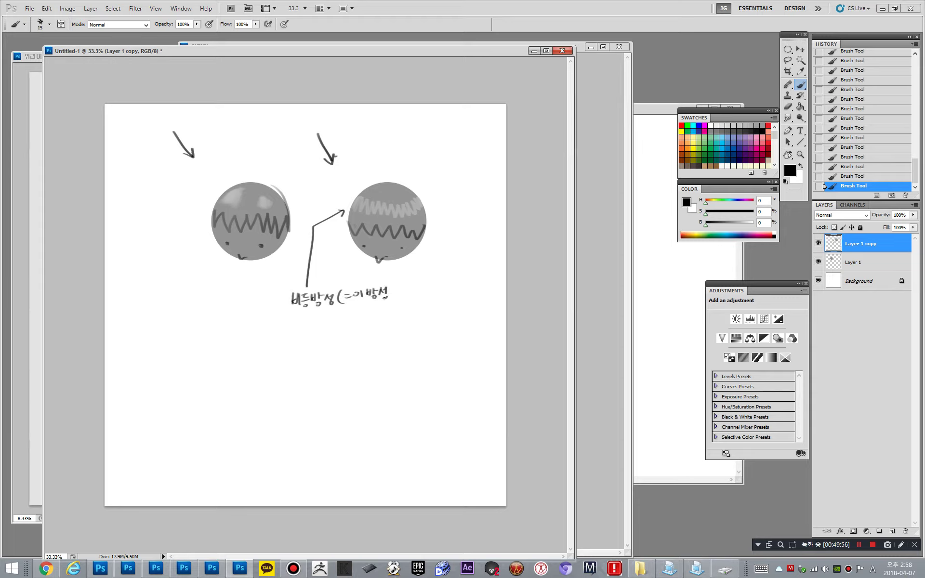
- Undo and redo the label's last strokes, and complete it with the handwritten text ", anisotropy)"
{"action": "key", "text": "ctrl+z"}
{"action": "key", "text": "ctrl+z"}
{"action": "left_click", "coordinate": [395, 298]}
{"action": "left_click_drag", "start_coordinate": [398, 289], "coordinate": [423, 293]}
{"action": "left_click_drag", "start_coordinate": [424, 290], "coordinate": [426, 289]}
{"action": "mouse_move", "coordinate": [433, 281]}
{"action": "left_mouse_down"}
{"action": "mouse_move", "coordinate": [432, 293]}
{"action": "mouse_move", "coordinate": [438, 284]}
{"action": "left_mouse_up"}
{"action": "left_click_drag", "start_coordinate": [437, 287], "coordinate": [447, 298]}
{"action": "left_click_drag", "start_coordinate": [448, 286], "coordinate": [465, 293]}
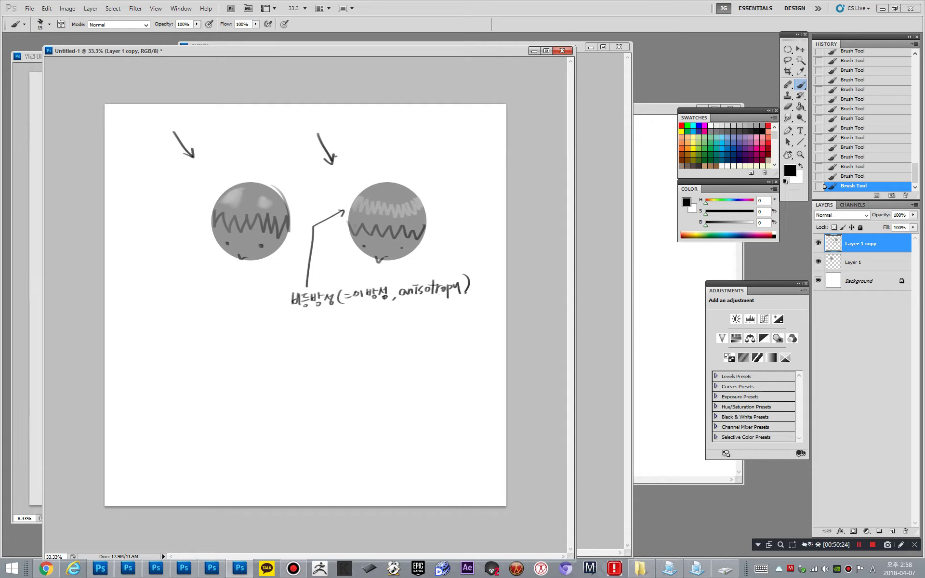
- Draw a tall, narrow black rectangle outline below the left circle, with a leftward arrow and a short handwritten Korean label beside it
{"action": "key", "text": "bracketleft"}
{"action": "left_click_drag", "start_coordinate": [190, 315], "coordinate": [190, 460]}
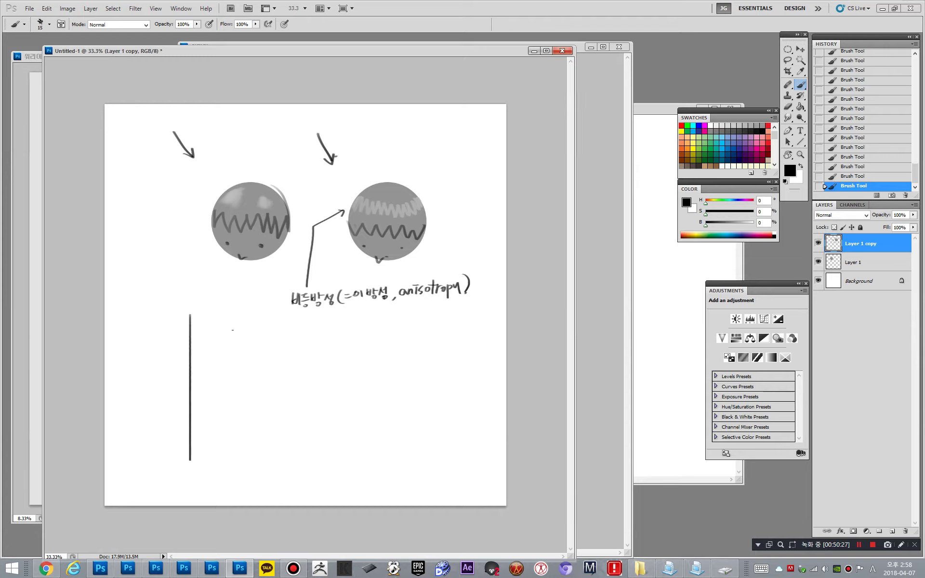
{"action": "mouse_move", "coordinate": [232, 312]}
{"action": "left_mouse_down"}
{"action": "mouse_move", "coordinate": [229, 459]}
{"action": "mouse_move", "coordinate": [224, 451]}
{"action": "left_mouse_up"}
{"action": "key", "text": "ctrl+z"}
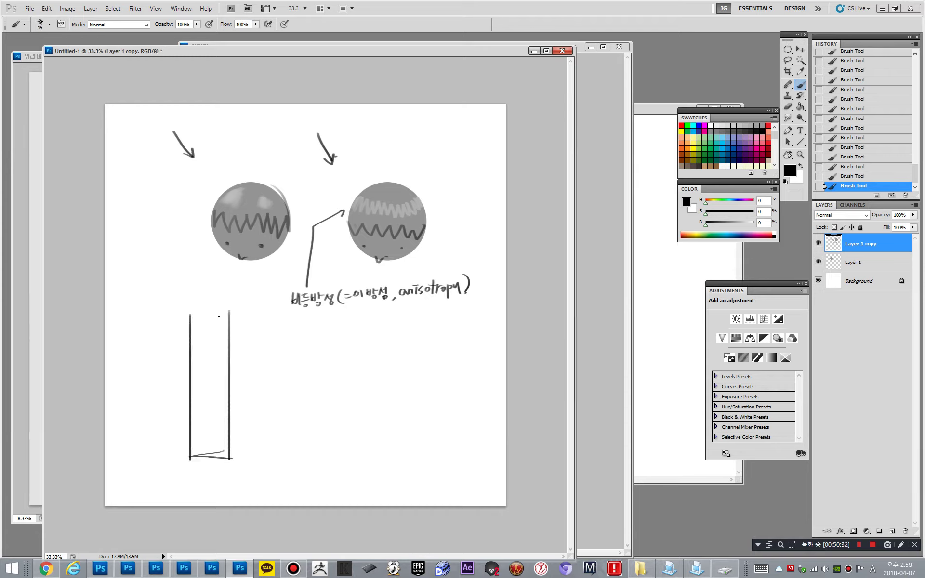
{"action": "mouse_move", "coordinate": [189, 316]}
{"action": "left_mouse_down"}
{"action": "mouse_move", "coordinate": [233, 316]}
{"action": "mouse_move", "coordinate": [258, 345]}
{"action": "mouse_move", "coordinate": [282, 344]}
{"action": "mouse_move", "coordinate": [283, 352]}
{"action": "left_mouse_up"}
- Draw a thick downward arrow through the rectangle marked "O" and a thin horizontal arrow across it marked "X"
{"action": "mouse_move", "coordinate": [207, 331]}
{"action": "left_mouse_down"}
{"action": "mouse_move", "coordinate": [207, 468]}
{"action": "mouse_move", "coordinate": [208, 326]}
{"action": "left_mouse_up"}
{"action": "key", "text": "bracketright"}
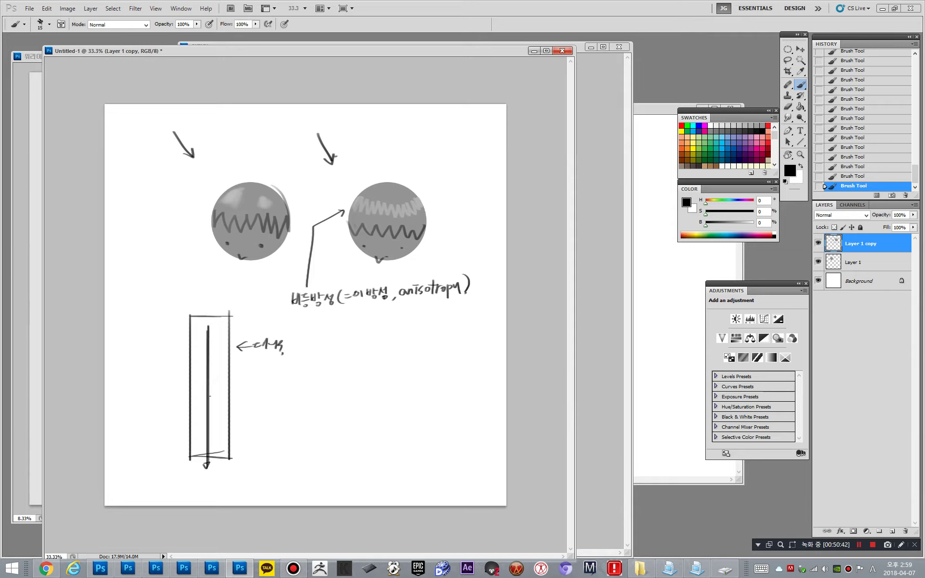
{"action": "left_click_drag", "start_coordinate": [181, 384], "coordinate": [250, 384]}
{"action": "key", "text": "ctrl+z"}
{"action": "left_click_drag", "start_coordinate": [179, 386], "coordinate": [271, 388]}
{"action": "left_click_drag", "start_coordinate": [271, 382], "coordinate": [264, 389]}
{"action": "left_click_drag", "start_coordinate": [218, 466], "coordinate": [219, 467]}
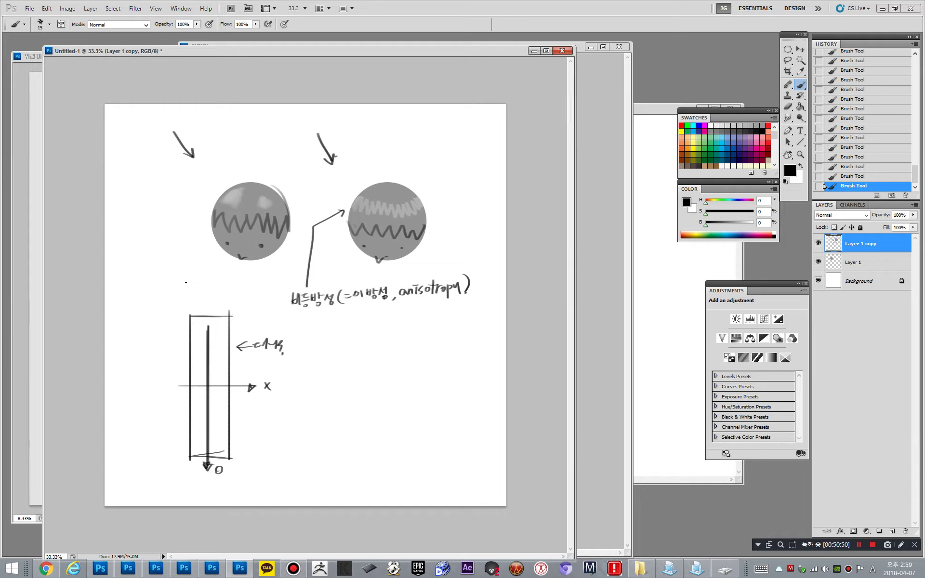
- Draw a long black downward arrow beside the labelled rectangle and undo the stray strokes
{"action": "left_click_drag", "start_coordinate": [299, 326], "coordinate": [301, 453]}
{"action": "key", "text": "ctrl+z"}
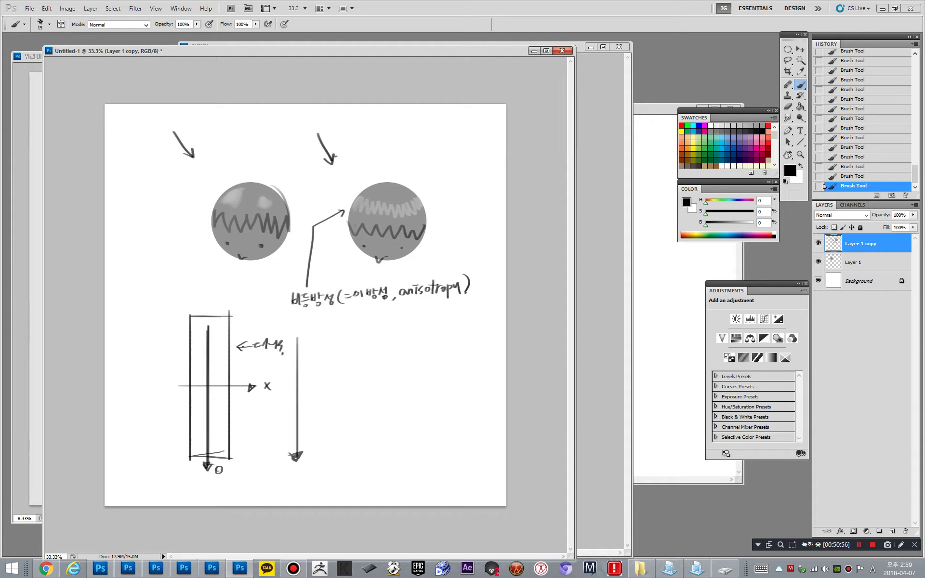
{"action": "key", "text": "ctrl+z"}
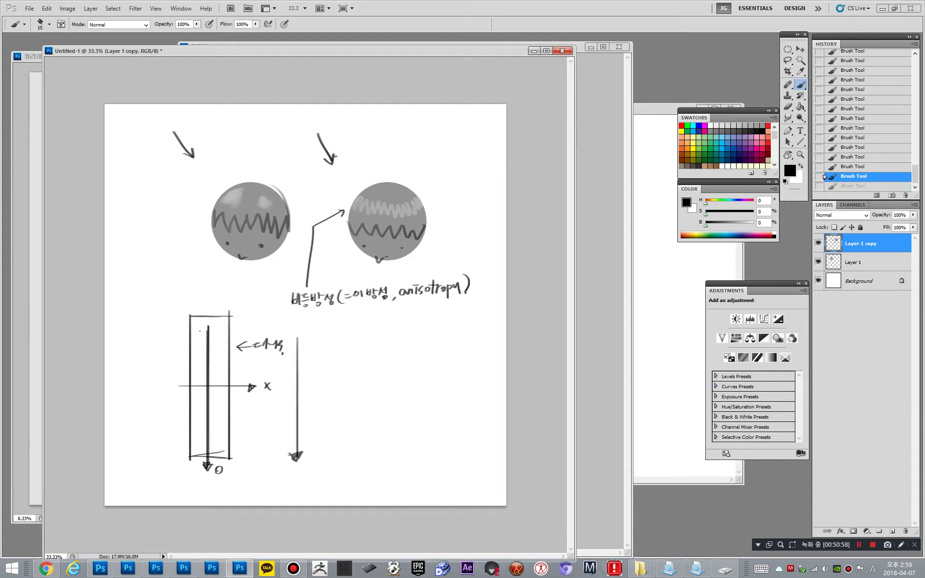
- Sample a dark grey from the rectangle's vertical arrow and enlarge the brush to 150 px
{"action": "key", "text": "x"}
{"action": "key", "text": "bracketright"}
{"action": "key", "text": "bracketright"}
{"action": "key", "text": "bracketright"}
{"action": "key", "text": "bracketright"}
{"action": "key", "text": "bracketright"}
{"action": "key", "text": "bracketright"}
{"action": "key", "text": "bracketright"}
{"action": "key", "text": "bracketright"}
{"action": "key", "text": "bracketright"}
{"action": "key", "text": "bracketright"}
{"action": "key", "text": "bracketright"}
{"action": "left_click", "coordinate": [208, 336], "text": "alt"}
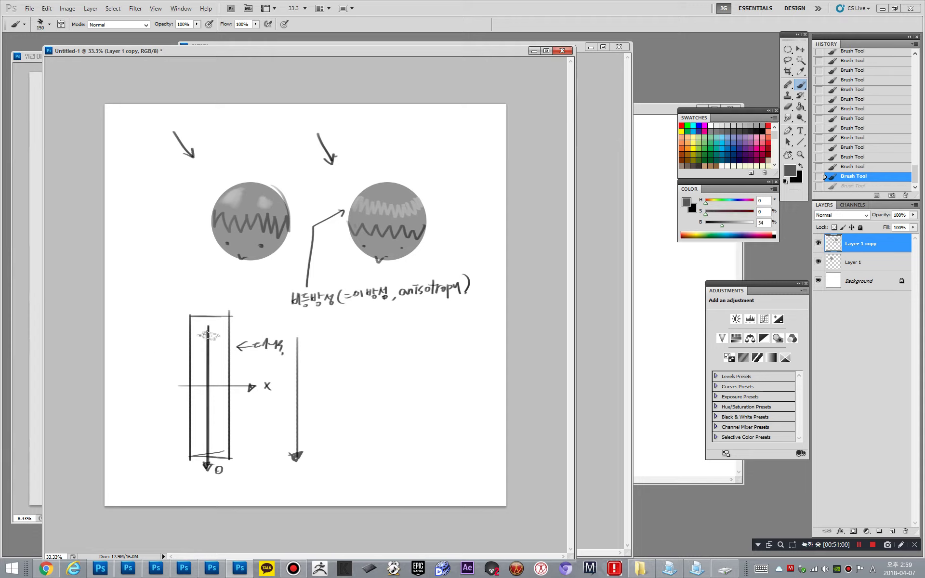
- Clear the mistaken elliptical selection and select the tall rectangle's area with the Rectangular Marquee
{"action": "key", "text": "m"}
{"action": "left_click_drag", "start_coordinate": [235, 458], "coordinate": [236, 458]}
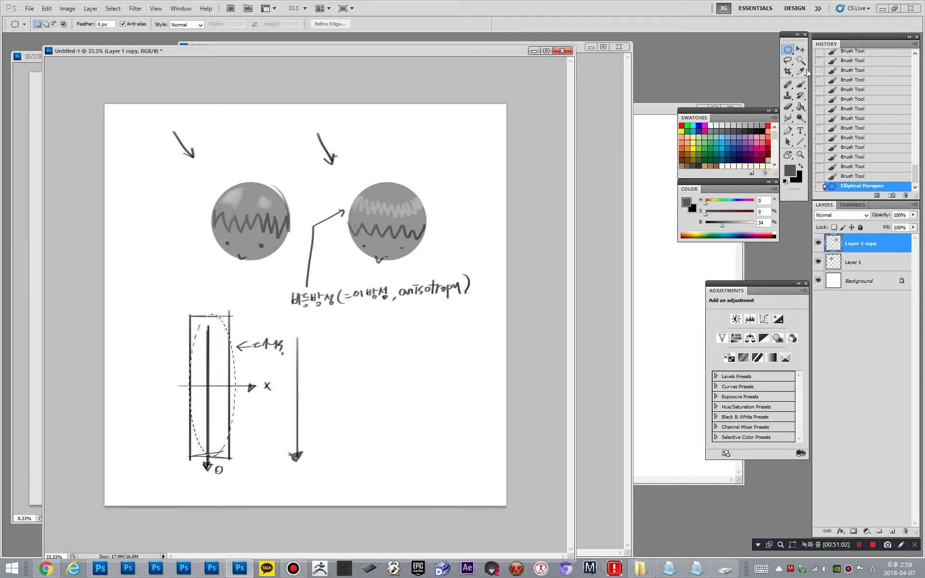
{"action": "left_click", "coordinate": [790, 51]}
{"action": "left_click", "coordinate": [803, 49]}
{"action": "left_click", "coordinate": [201, 325]}
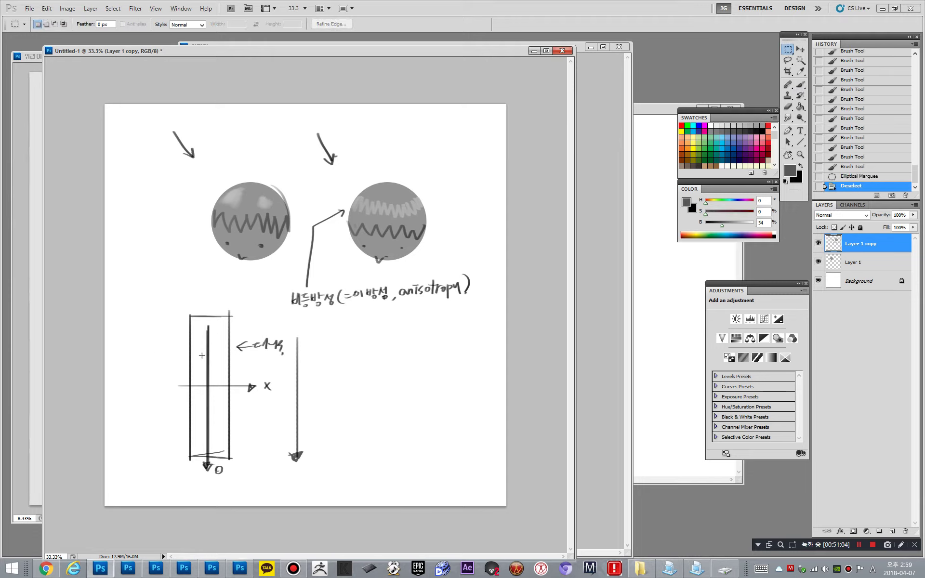
{"action": "left_click_drag", "start_coordinate": [190, 315], "coordinate": [230, 459]}
- Fill the selected rectangle with dark grey using a 700 px brush
{"action": "key", "text": "b"}
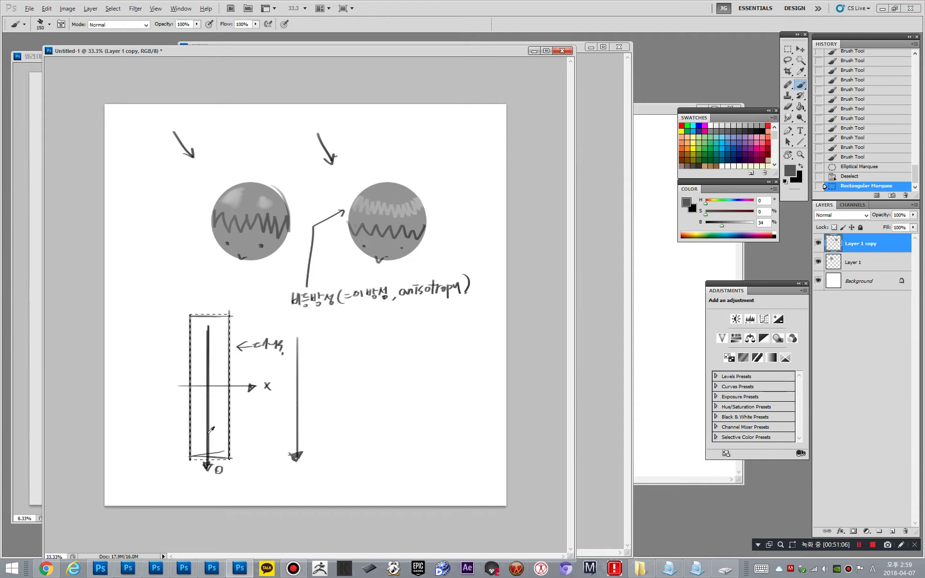
{"action": "left_click", "coordinate": [208, 431], "text": "alt"}
{"action": "key", "text": "bracketright"}
{"action": "key", "text": "bracketright"}
{"action": "key", "text": "bracketright"}
{"action": "key", "text": "bracketright"}
{"action": "key", "text": "bracketright"}
{"action": "key", "text": "bracketright"}
{"action": "key", "text": "bracketright"}
{"action": "key", "text": "bracketright"}
{"action": "left_click_drag", "start_coordinate": [211, 318], "coordinate": [209, 434]}
{"action": "left_click_drag", "start_coordinate": [209, 433], "coordinate": [209, 346]}
- Paint thin vertical light grey streaks down the dark rectangle with a colour sampled from the left circle's highlight, and deselect
{"action": "key", "text": "d"}
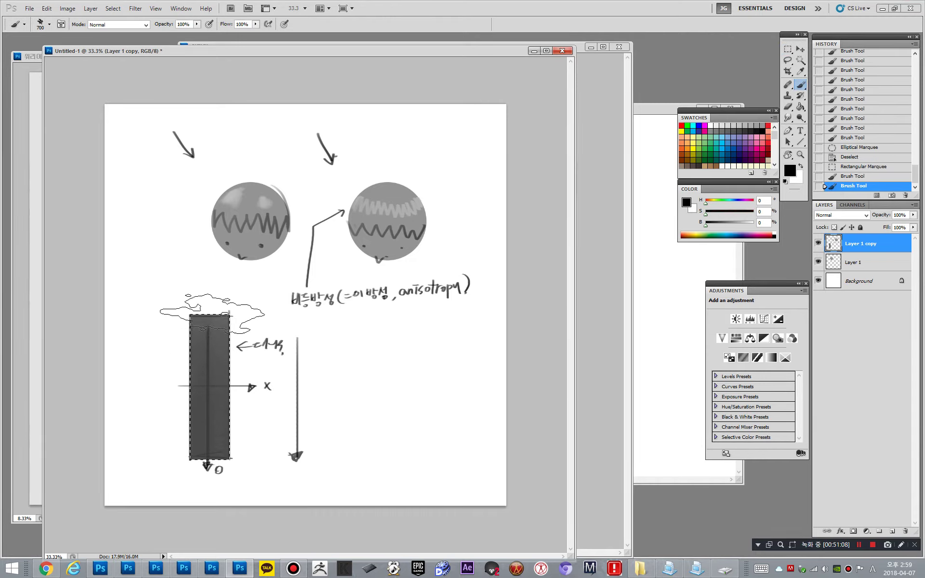
{"action": "key", "text": "x"}
{"action": "key", "text": "bracketleft"}
{"action": "key", "text": "bracketleft"}
{"action": "key", "text": "bracketleft"}
{"action": "key", "text": "bracketleft"}
{"action": "key", "text": "bracketleft"}
{"action": "key", "text": "bracketleft"}
{"action": "key", "text": "bracketleft"}
{"action": "key", "text": "bracketleft"}
{"action": "key", "text": "bracketleft"}
{"action": "key", "text": "bracketleft"}
{"action": "key", "text": "bracketleft"}
{"action": "key", "text": "bracketleft"}
{"action": "key", "text": "bracketleft"}
{"action": "key", "text": "bracketleft"}
{"action": "key", "text": "bracketleft"}
{"action": "key", "text": "bracketleft"}
{"action": "left_click", "coordinate": [232, 197], "text": "alt"}
{"action": "key", "text": "ctrl+h"}
{"action": "key", "text": "bracketleft"}
{"action": "key", "text": "bracketleft"}
{"action": "key", "text": "bracketleft"}
{"action": "key", "text": "bracketleft"}
{"action": "key", "text": "bracketleft"}
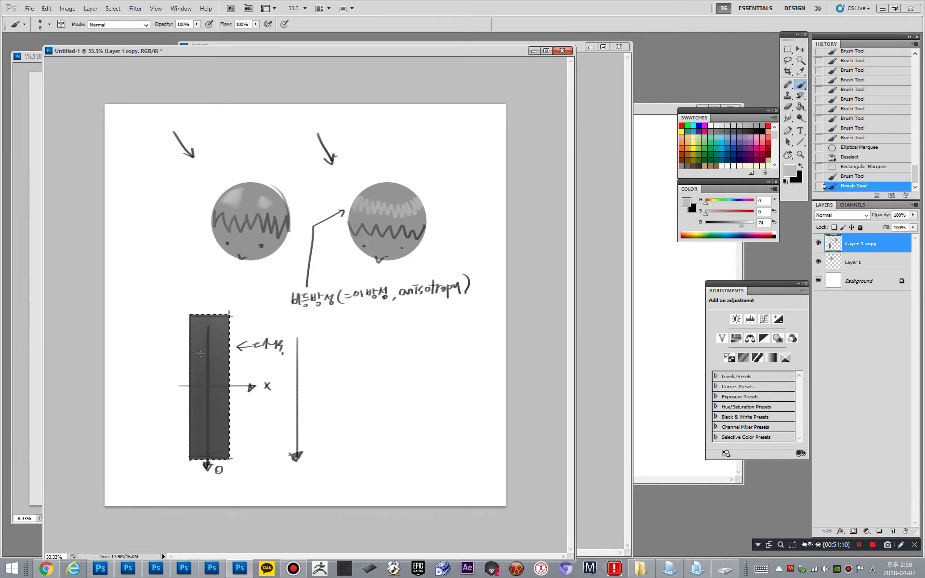
{"action": "left_click_drag", "start_coordinate": [199, 395], "coordinate": [199, 409]}
{"action": "left_click_drag", "start_coordinate": [205, 347], "coordinate": [205, 409]}
{"action": "left_click_drag", "start_coordinate": [217, 353], "coordinate": [216, 416]}
{"action": "left_click_drag", "start_coordinate": [224, 360], "coordinate": [225, 413]}
{"action": "mouse_move", "coordinate": [219, 417]}
{"action": "left_mouse_down"}
{"action": "mouse_move", "coordinate": [220, 437]}
{"action": "mouse_move", "coordinate": [204, 446]}
{"action": "left_mouse_up"}
{"action": "left_click_drag", "start_coordinate": [201, 434], "coordinate": [202, 440]}
{"action": "left_click_drag", "start_coordinate": [224, 319], "coordinate": [221, 348]}
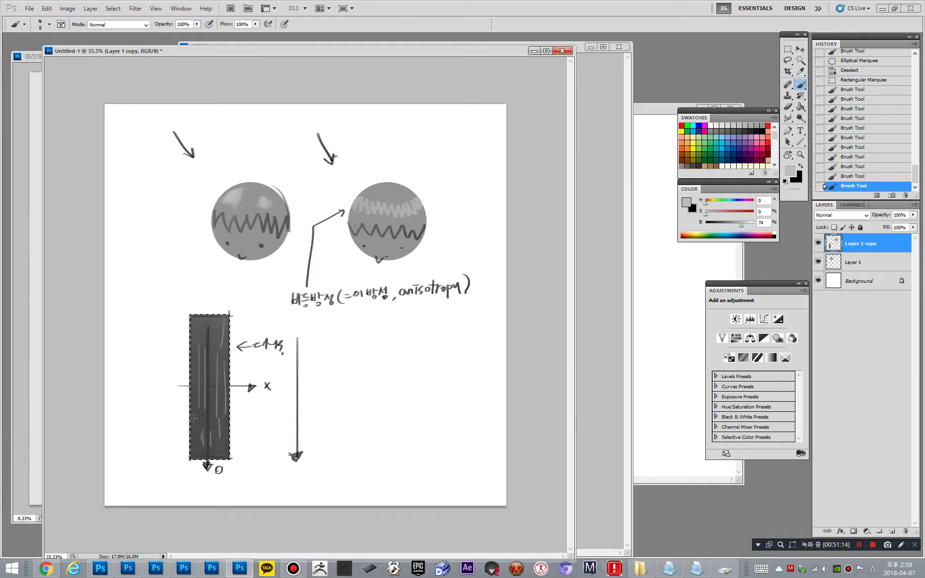
{"action": "key", "text": "ctrl+d"}
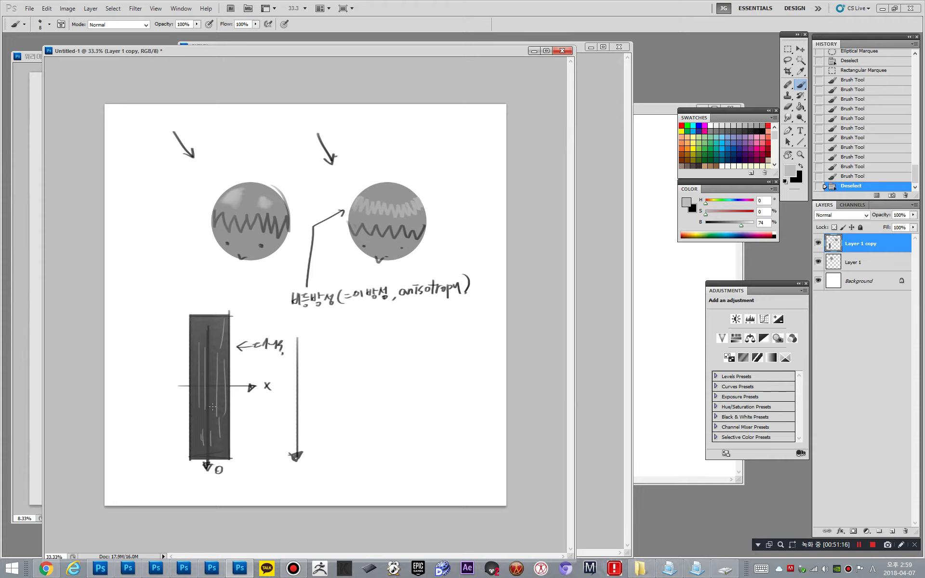
- Sketch an upright cylinder outline in black beside the dark rectangle
{"action": "key", "text": "d"}
{"action": "key", "text": "x"}
{"action": "key", "text": "]"}
{"action": "key", "text": "x"}
{"action": "key", "text": "bracketleft"}
{"action": "mouse_move", "coordinate": [159, 301]}
{"action": "left_mouse_down"}
{"action": "mouse_move", "coordinate": [128, 296]}
{"action": "mouse_move", "coordinate": [129, 389]}
{"action": "mouse_move", "coordinate": [164, 384]}
{"action": "left_mouse_up"}
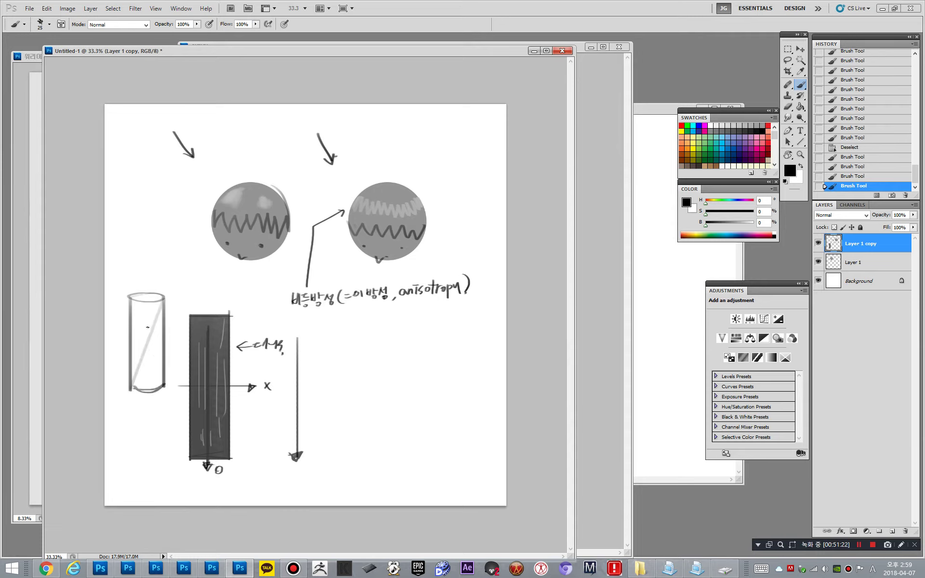
- Shade the cylinder's body with soft grey strokes using a larger brush
{"action": "key", "text": "bracketright"}
{"action": "key", "text": "bracketright"}
{"action": "key", "text": "bracketright"}
{"action": "key", "text": "bracketright"}
{"action": "key", "text": "bracketright"}
{"action": "key", "text": "bracketright"}
{"action": "key", "text": "bracketright"}
{"action": "mouse_move", "coordinate": [135, 304]}
{"action": "left_mouse_down"}
{"action": "mouse_move", "coordinate": [143, 383]}
{"action": "mouse_move", "coordinate": [146, 313]}
{"action": "mouse_move", "coordinate": [147, 382]}
{"action": "mouse_move", "coordinate": [162, 325]}
{"action": "mouse_move", "coordinate": [136, 352]}
{"action": "left_mouse_up"}
- Paint a white highlight below the cylinder's rim and sample the surrounding mid grey
{"action": "key", "text": "x"}
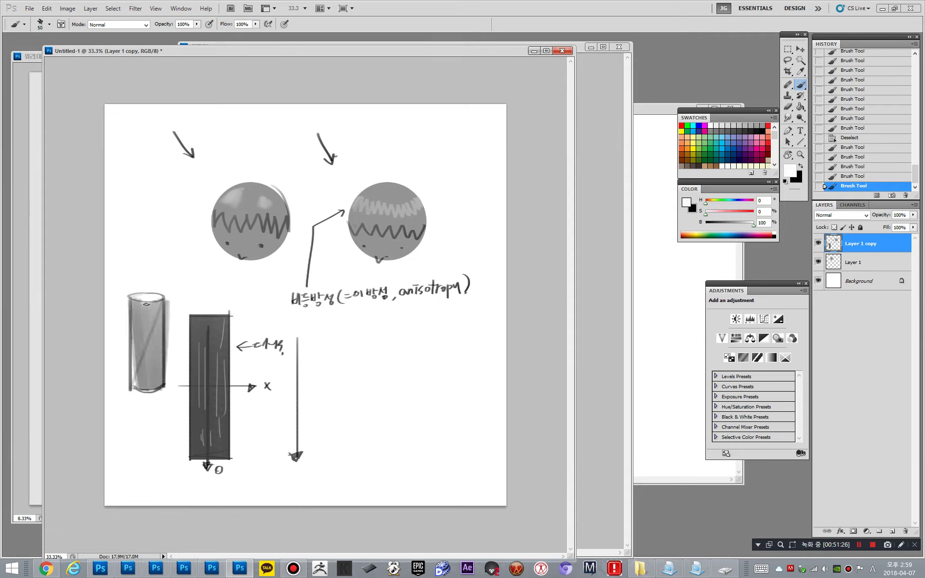
{"action": "left_click_drag", "start_coordinate": [146, 305], "coordinate": [149, 320]}
{"action": "mouse_move", "coordinate": [149, 308]}
{"action": "left_mouse_down"}
{"action": "mouse_move", "coordinate": [149, 320]}
{"action": "mouse_move", "coordinate": [150, 297]}
{"action": "mouse_move", "coordinate": [159, 297]}
{"action": "left_mouse_up"}
{"action": "key", "text": "x"}
{"action": "key", "text": "bracketright"}
{"action": "key", "text": "bracketright"}
{"action": "key", "text": "bracketright"}
{"action": "left_click", "coordinate": [138, 306], "text": "alt"}
{"action": "key", "text": "bracketleft"}
{"action": "left_click", "coordinate": [150, 331], "text": "alt"}
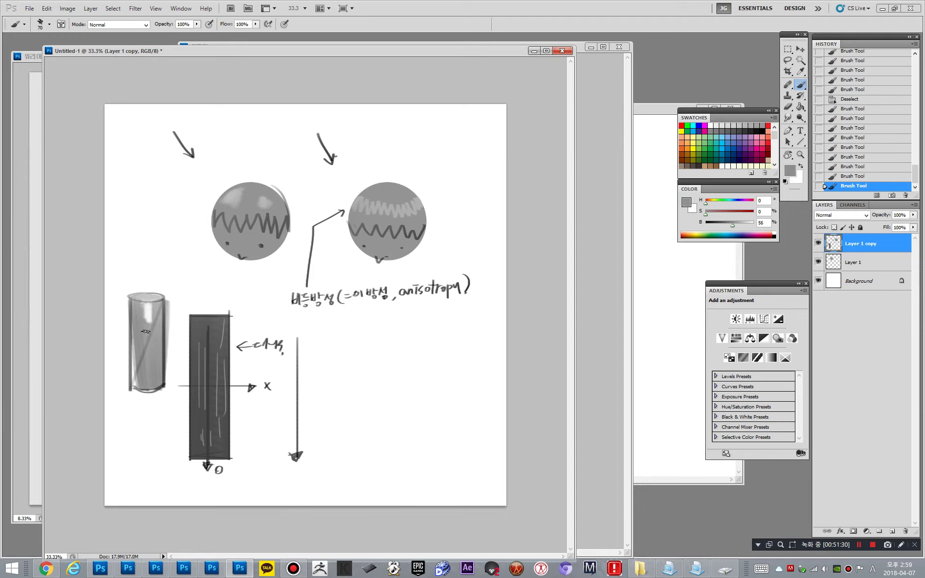
- Blend the cylinder's highlight with sampled greys and break it into light vertical streaks down the body
{"action": "left_click_drag", "start_coordinate": [146, 332], "coordinate": [149, 318]}
{"action": "left_click", "coordinate": [147, 308], "text": "alt"}
{"action": "key", "text": "bracketleft"}
{"action": "left_click", "coordinate": [143, 316], "text": "alt"}
{"action": "left_click_drag", "start_coordinate": [145, 308], "coordinate": [151, 324]}
{"action": "left_click_drag", "start_coordinate": [149, 311], "coordinate": [148, 343]}
{"action": "left_click", "coordinate": [147, 309], "text": "alt"}
{"action": "key", "text": "bracketleft"}
{"action": "key", "text": "bracketleft"}
{"action": "key", "text": "bracketleft"}
{"action": "key", "text": "bracketleft"}
{"action": "key", "text": "bracketleft"}
{"action": "key", "text": "bracketleft"}
{"action": "key", "text": "bracketleft"}
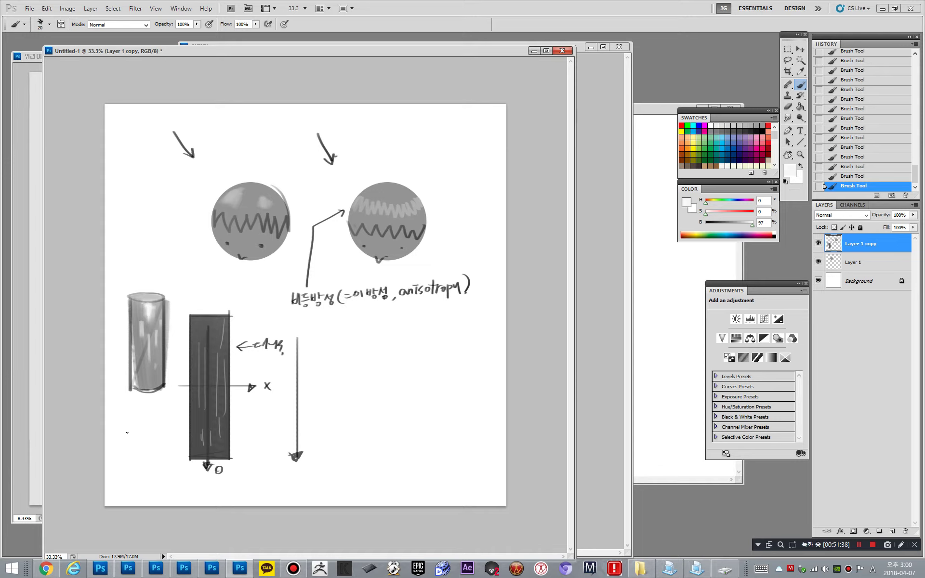
- Draw a black arrow pointing at the top of the dark rectangle and handwrite "눈에" with a circled X beside it
{"action": "key", "text": "d"}
{"action": "key", "text": "bracketleft"}
{"action": "key", "text": "ctrl+z"}
{"action": "key", "text": "bracketright"}
{"action": "key", "text": "bracketright"}
{"action": "mouse_move", "coordinate": [239, 318]}
{"action": "left_mouse_down"}
{"action": "mouse_move", "coordinate": [234, 325]}
{"action": "mouse_move", "coordinate": [305, 328]}
{"action": "left_mouse_up"}
{"action": "left_click_drag", "start_coordinate": [308, 315], "coordinate": [306, 330]}
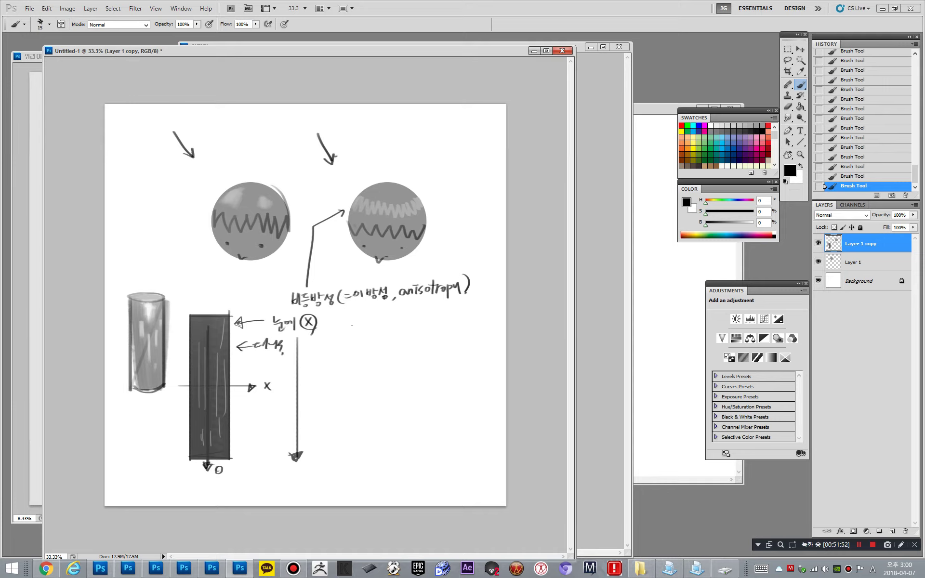
- Handwrite "METAL" and "HAIR" below the anisotropy label, and draw a thin black curve under the right circle's light band
{"action": "mouse_move", "coordinate": [344, 322]}
{"action": "left_mouse_down"}
{"action": "mouse_move", "coordinate": [344, 331]}
{"action": "mouse_move", "coordinate": [377, 319]}
{"action": "mouse_move", "coordinate": [391, 330]}
{"action": "left_mouse_up"}
{"action": "left_click_drag", "start_coordinate": [354, 211], "coordinate": [426, 209]}
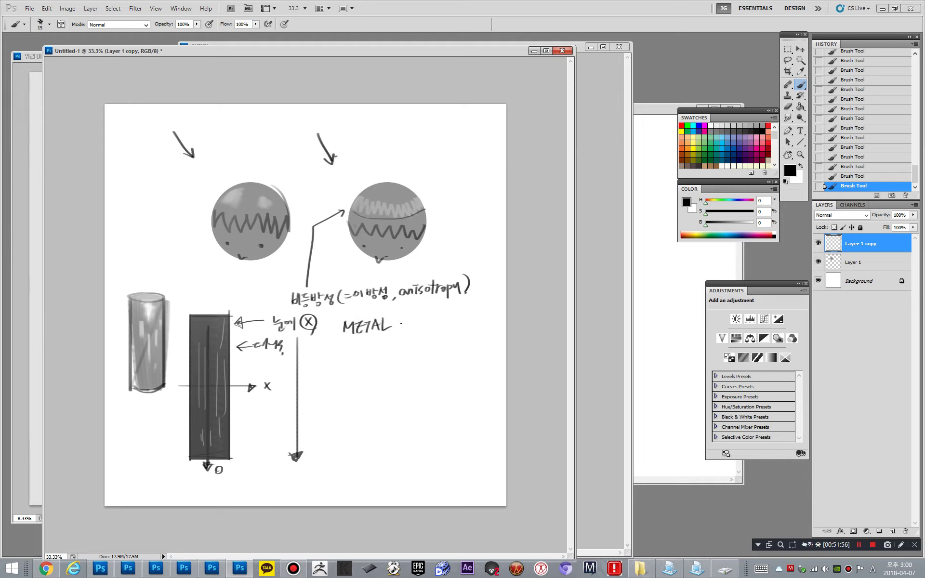
{"action": "left_click_drag", "start_coordinate": [413, 319], "coordinate": [425, 329]}
{"action": "left_click_drag", "start_coordinate": [433, 327], "coordinate": [446, 323]}
- Handwrite "LEATHER" in black below the word "METAL"
{"action": "left_click_drag", "start_coordinate": [350, 350], "coordinate": [373, 346]}
{"action": "left_click_drag", "start_coordinate": [370, 348], "coordinate": [367, 356]}
{"action": "left_click_drag", "start_coordinate": [374, 348], "coordinate": [382, 349]}
{"action": "left_click_drag", "start_coordinate": [381, 344], "coordinate": [390, 355]}
{"action": "left_click_drag", "start_coordinate": [391, 345], "coordinate": [402, 352]}
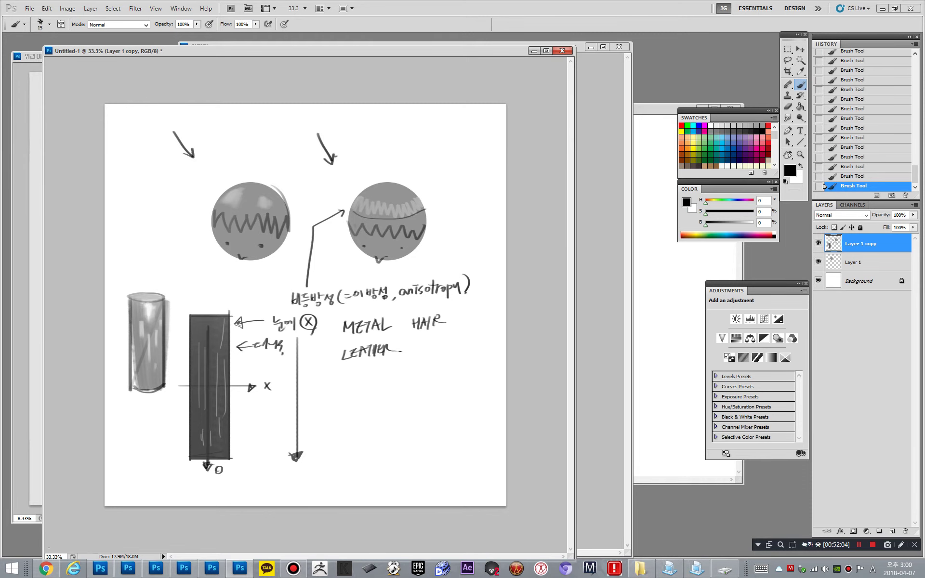
- Switch to Chrome and replace the Google image search with "후라이팬"
{"action": "left_click", "coordinate": [46, 568]}
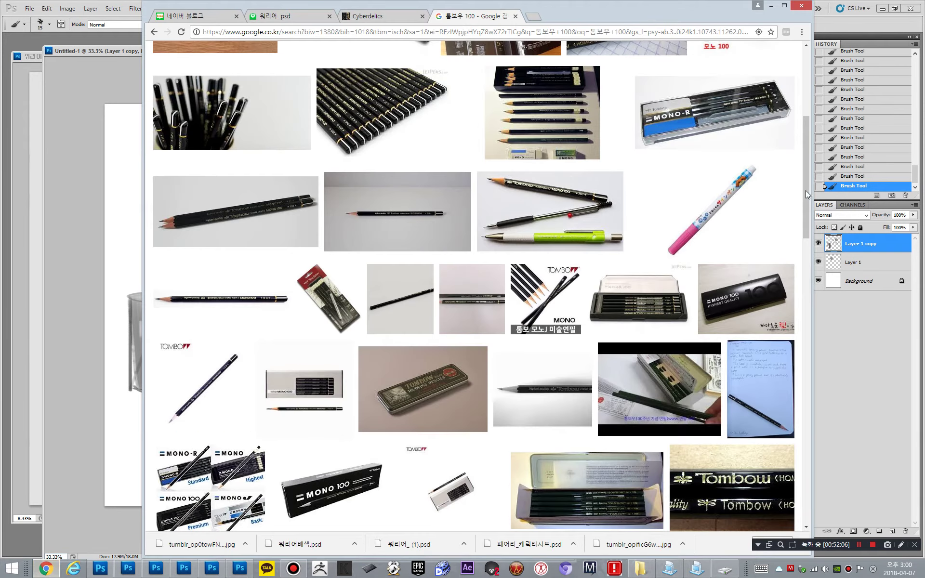
{"action": "left_click_drag", "start_coordinate": [805, 189], "coordinate": [813, 122]}
{"action": "key", "text": "ctrl+a"}
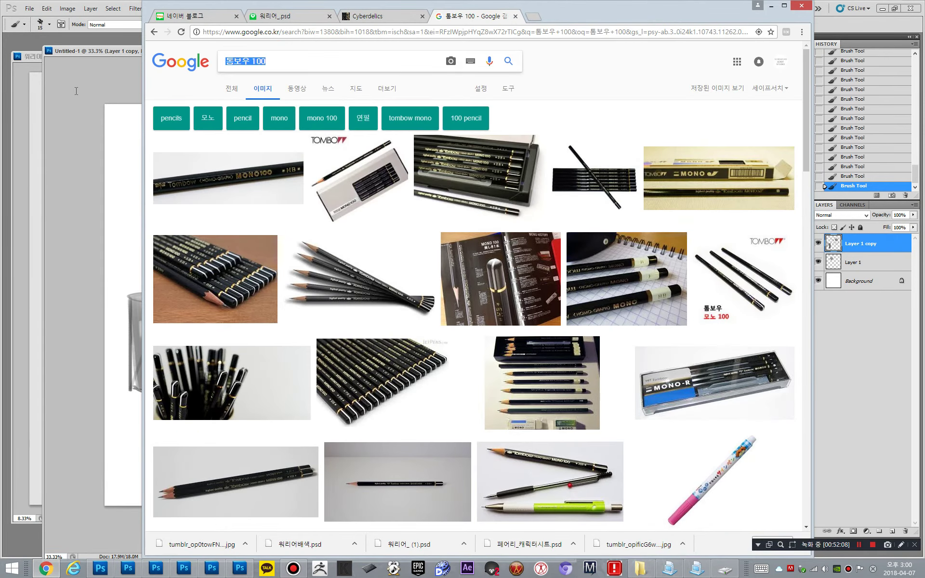
{"action": "left_click_drag", "start_coordinate": [297, 65], "coordinate": [97, 66]}
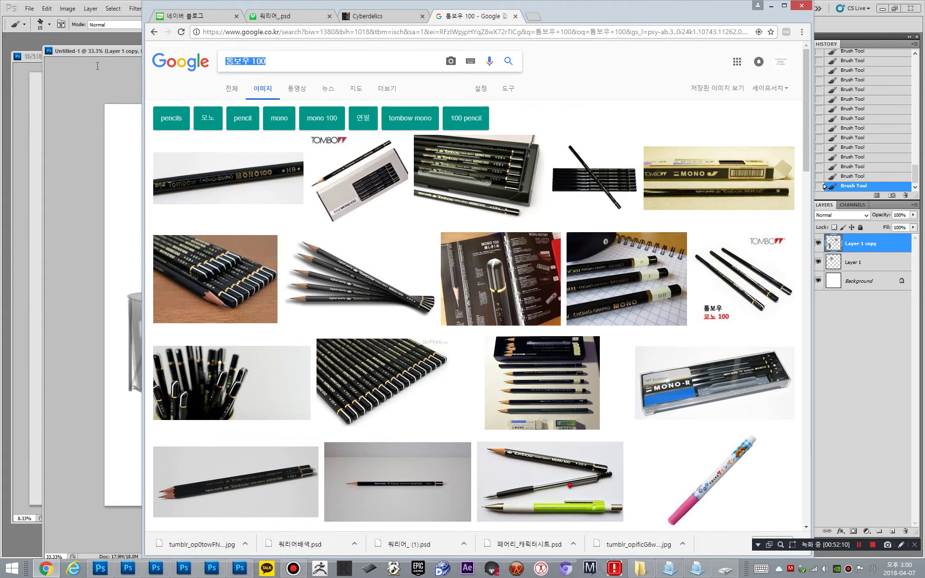
{"action": "left_click", "coordinate": [292, 62]}
{"action": "key", "text": "BackSpace"}
{"action": "key", "text": "BackSpace"}
{"action": "key", "text": "BackSpace"}
{"action": "key", "text": "BackSpace"}
{"action": "key", "text": "BackSpace"}
{"action": "key", "text": "BackSpace"}
{"action": "type", "text": "후라이팬"}
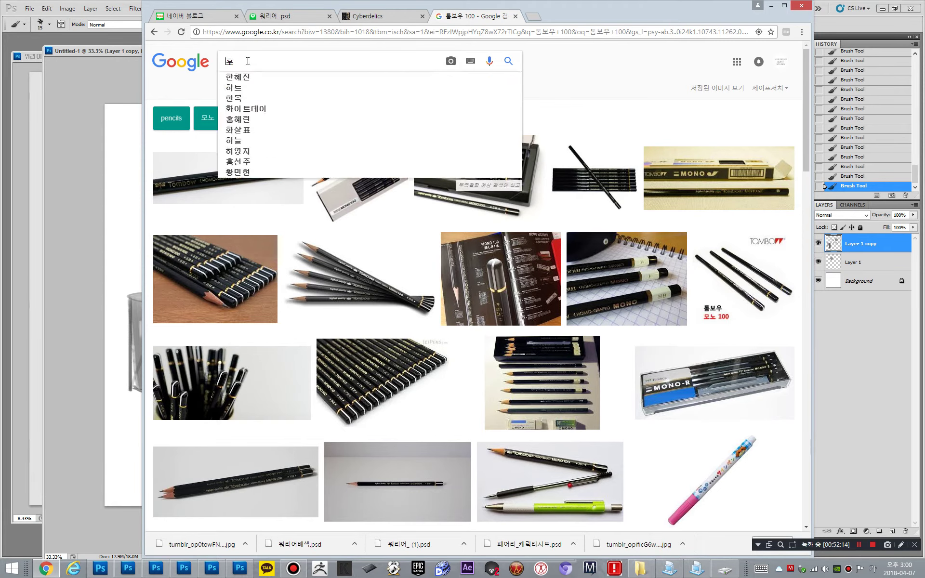
{"action": "key", "text": "Return"}
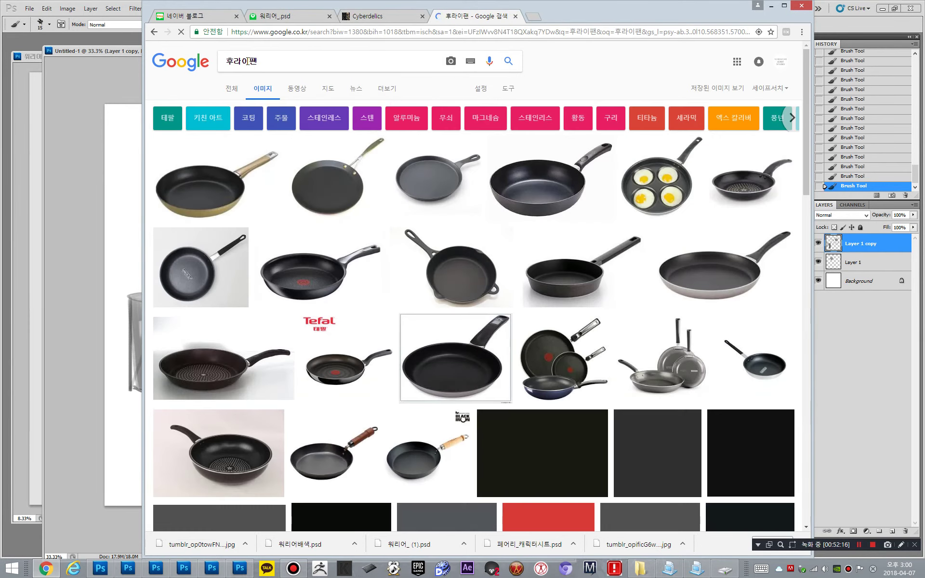
- Search images for "후라이팬 뒷모습" and preview the stainless steel pan's underside and the related results
{"action": "type", "text": "뒷모습"}
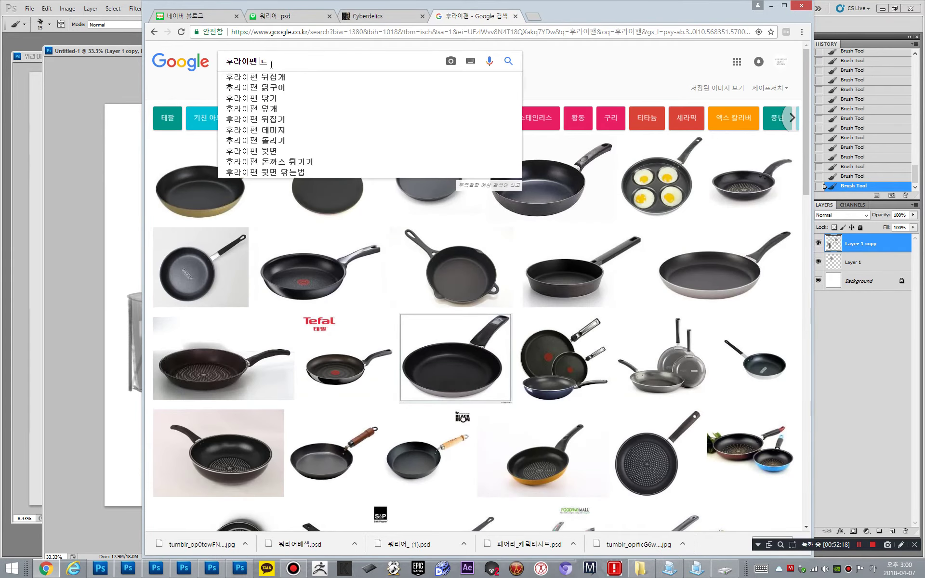
{"action": "key", "text": "Return"}
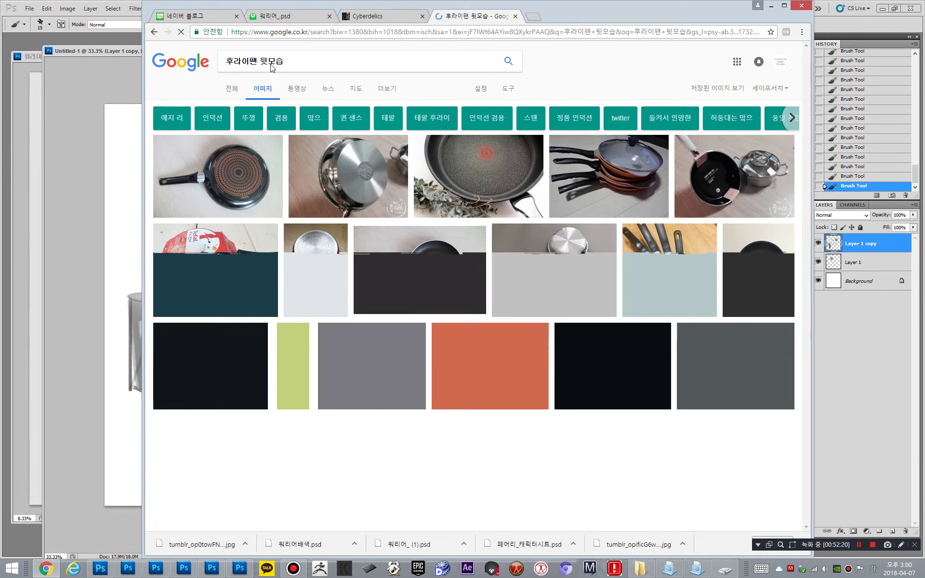
{"action": "left_click", "coordinate": [384, 172]}
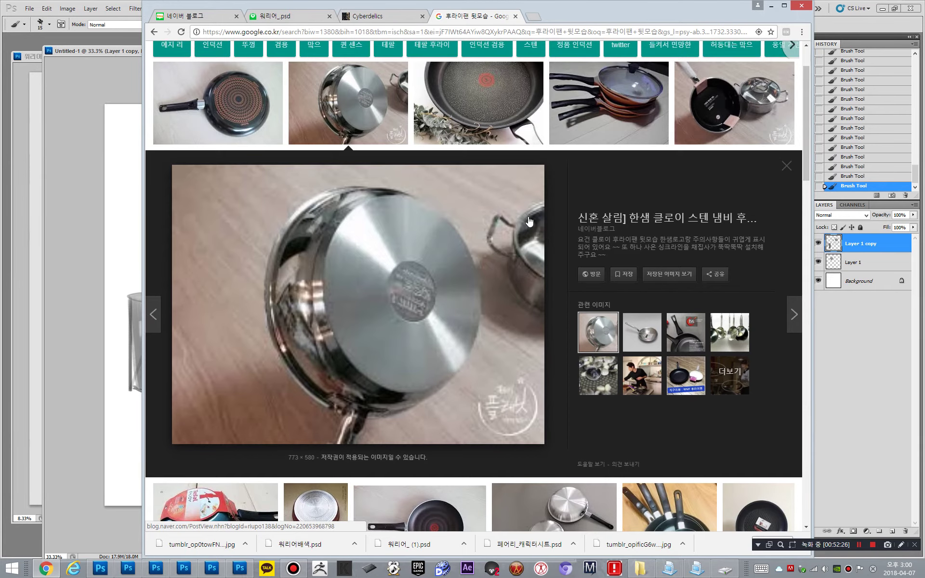
{"action": "scroll", "coordinate": [547, 227], "scroll_direction": "down", "scroll_amount": 6}
{"action": "scroll", "coordinate": [592, 284], "scroll_direction": "down", "scroll_amount": 2}
{"action": "scroll", "coordinate": [592, 279], "scroll_direction": "up", "scroll_amount": 10}
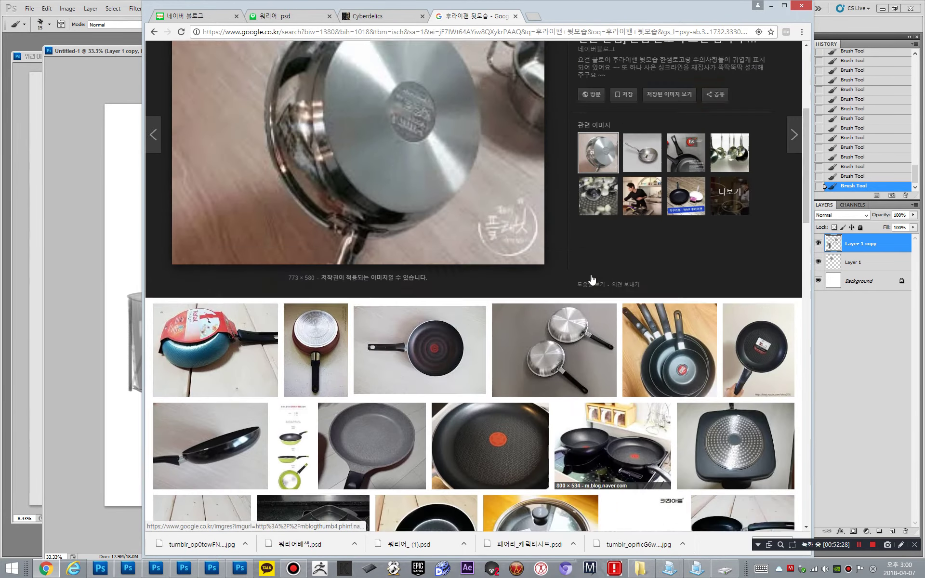
- Change the image search to "후라이팬 뒷면" and preview the dark red pan with the ringed metal base
{"action": "left_click", "coordinate": [274, 66]}
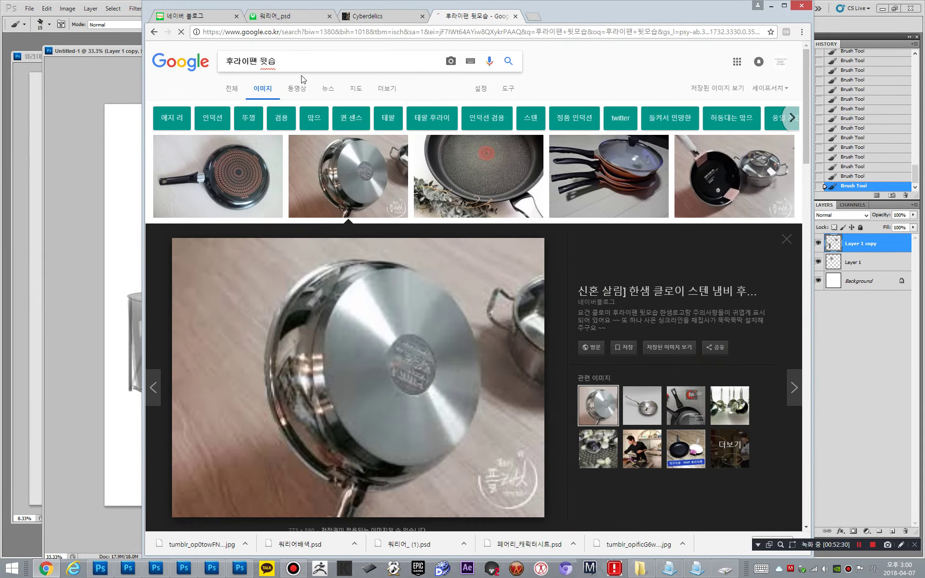
{"action": "key", "text": "BackSpace"}
{"action": "key", "text": "Return"}
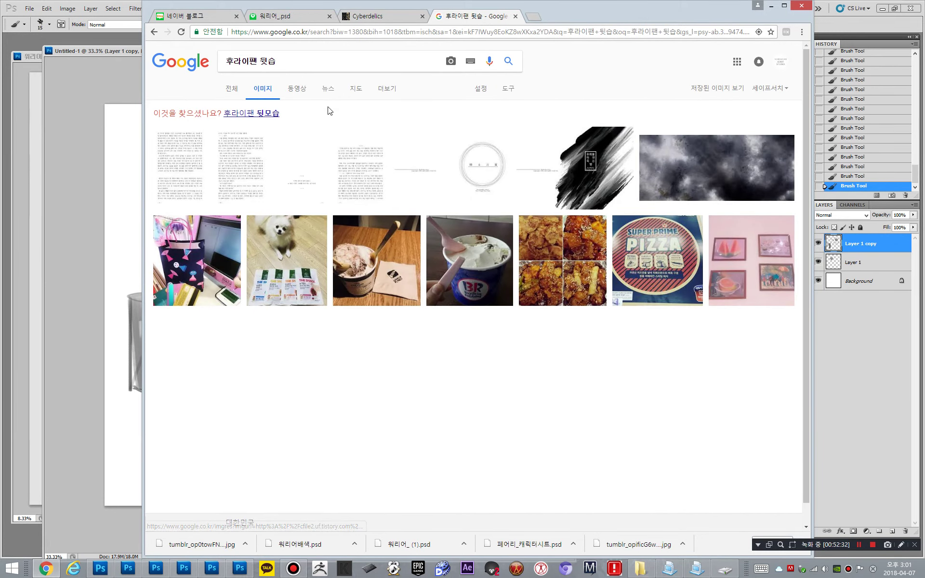
{"action": "type", "text": "면"}
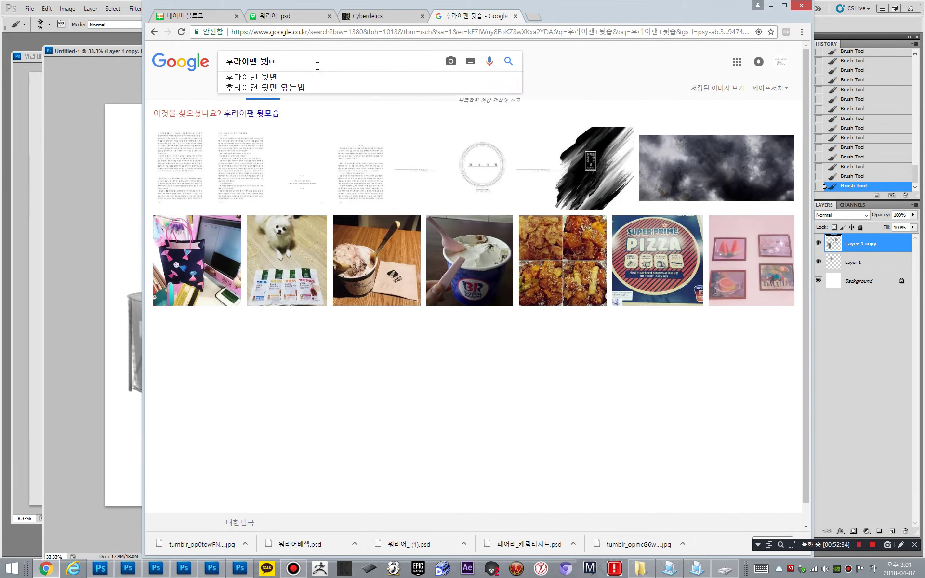
{"action": "key", "text": "Return"}
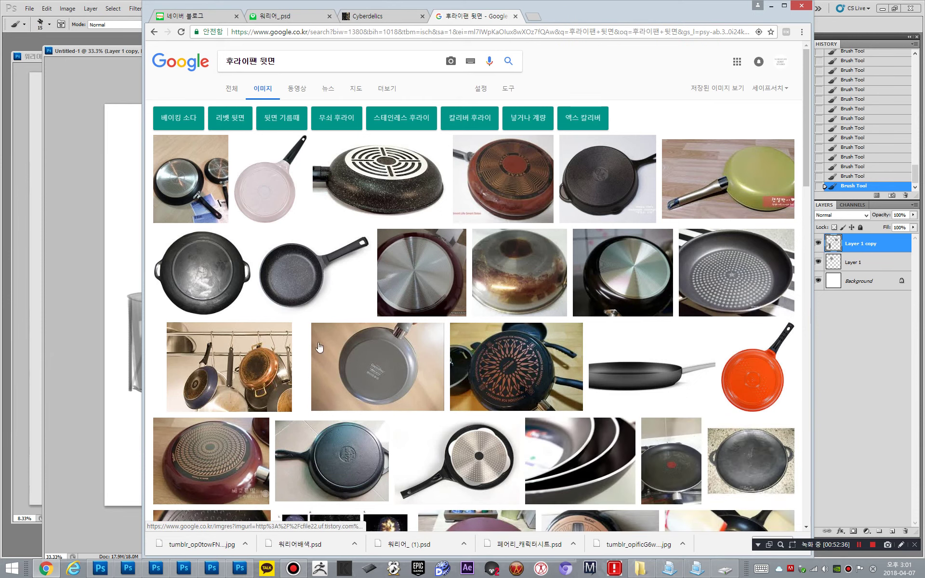
{"action": "left_click", "coordinate": [466, 299]}
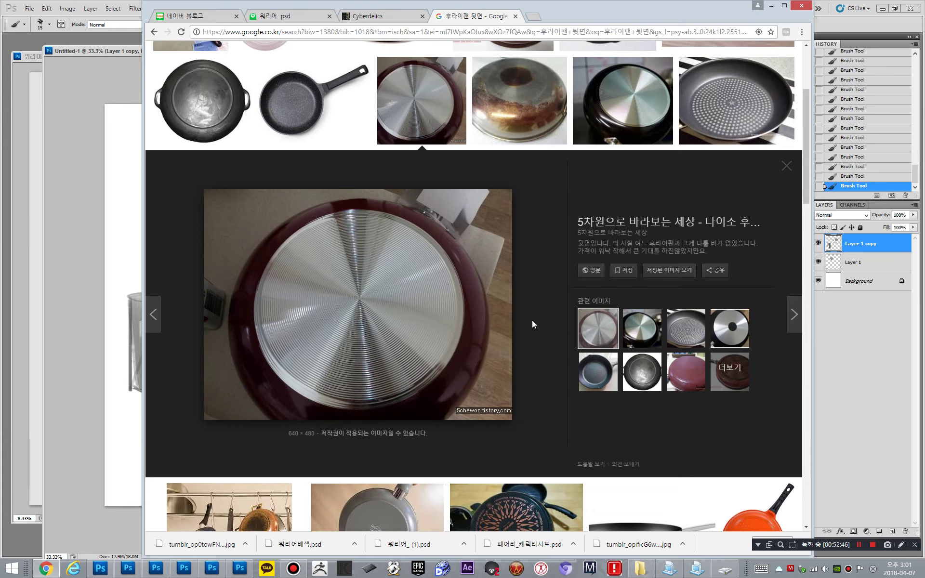
- Preview the black pan with the greenish ringed base among the related images and copy its photo
{"action": "scroll", "coordinate": [643, 330], "scroll_direction": "up", "scroll_amount": 5}
{"action": "scroll", "coordinate": [519, 291], "scroll_direction": "down", "scroll_amount": 5}
{"action": "left_click", "coordinate": [648, 332]}
{"action": "right_click", "coordinate": [374, 324]}
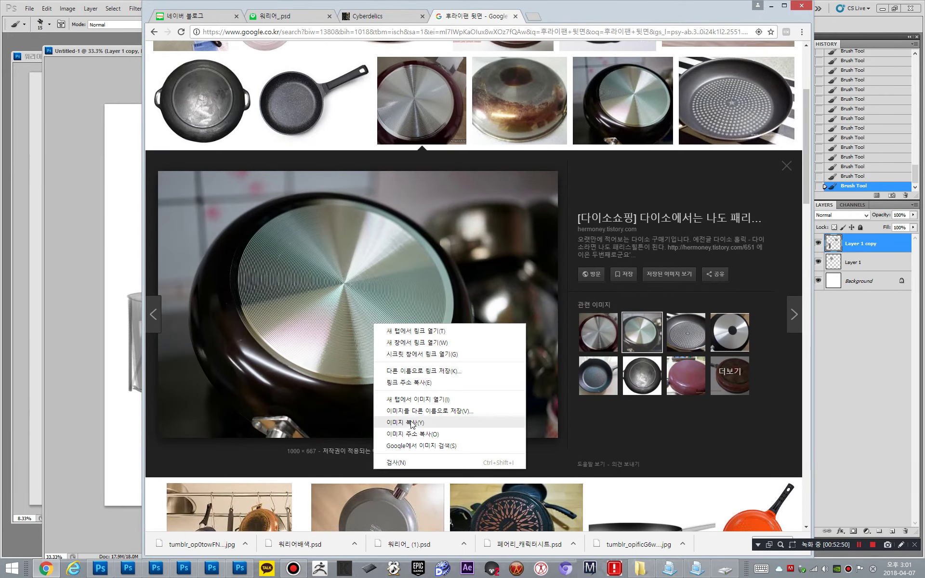
{"action": "left_click", "coordinate": [412, 422]}
- Switch to Photoshop, create a 1000 x 667 pixel document with the Clipboard preset, and paste the pan photo
{"action": "key", "text": "alt+Tab"}
{"action": "key", "text": "ctrl+n"}
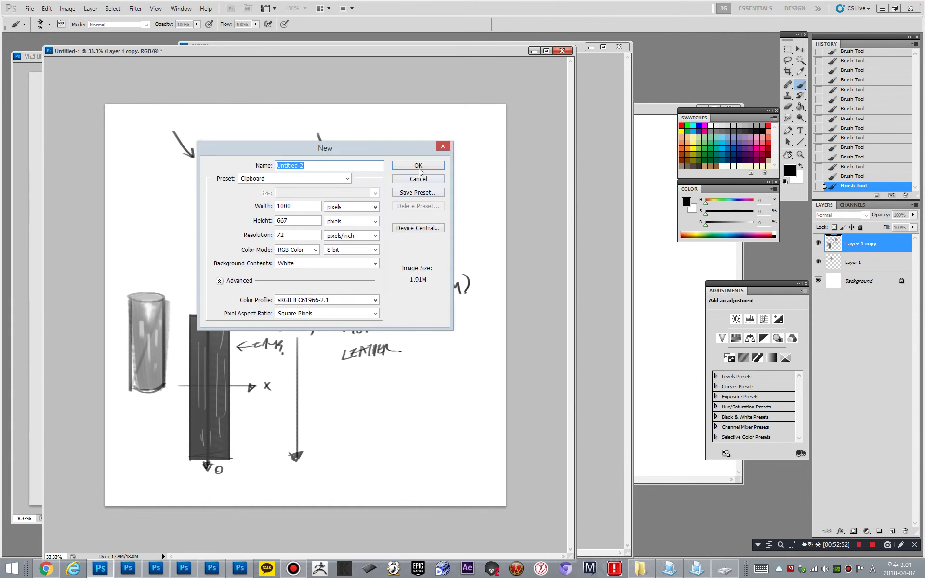
{"action": "left_click", "coordinate": [418, 166]}
{"action": "key", "text": "ctrl+v"}
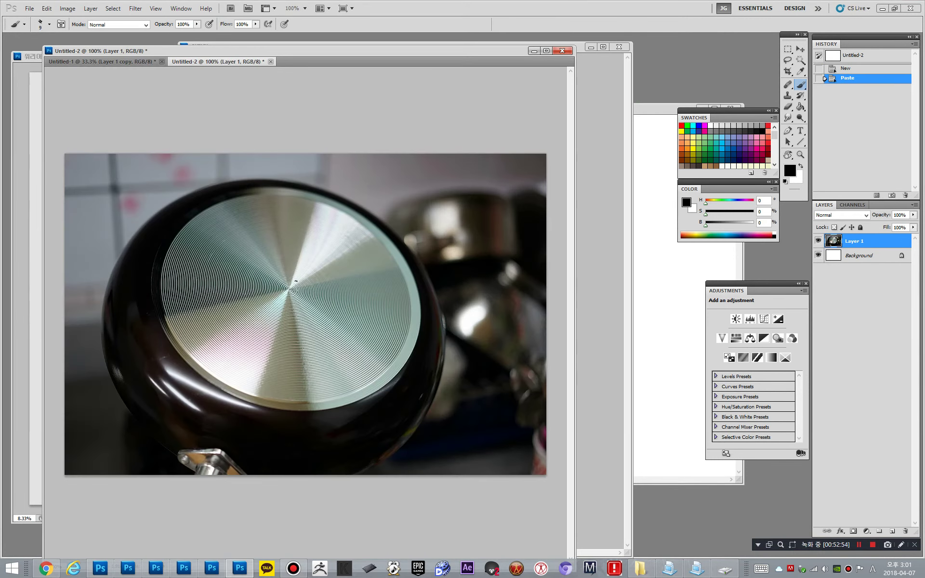
- Draw black curved arrows around the pan's centre, following the direction of its brushed rings
{"action": "mouse_move", "coordinate": [292, 274]}
{"action": "left_mouse_down"}
{"action": "mouse_move", "coordinate": [302, 302]}
{"action": "mouse_move", "coordinate": [286, 313]}
{"action": "left_mouse_up"}
{"action": "mouse_move", "coordinate": [313, 260]}
{"action": "left_mouse_down"}
{"action": "mouse_move", "coordinate": [329, 298]}
{"action": "mouse_move", "coordinate": [336, 295]}
{"action": "left_mouse_up"}
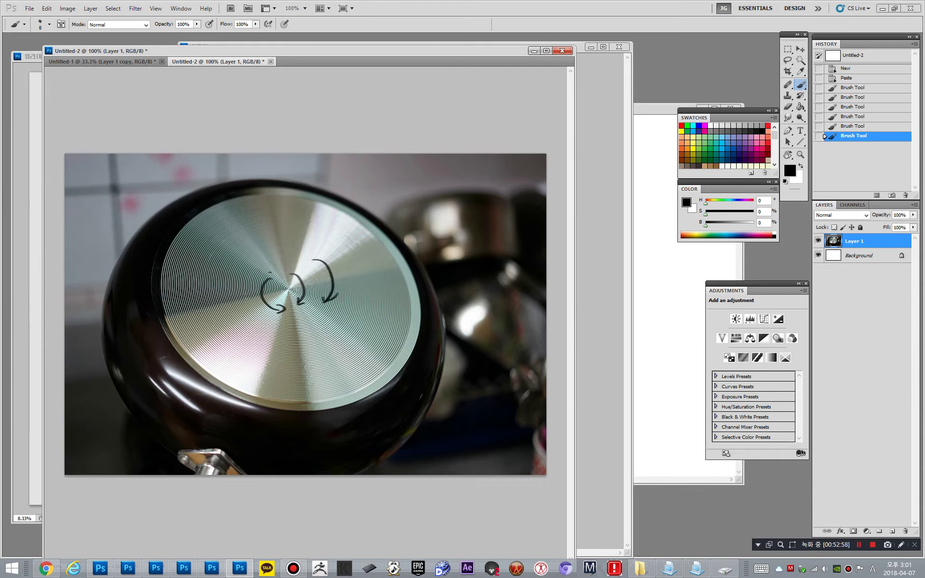
{"action": "mouse_move", "coordinate": [253, 263]}
{"action": "left_mouse_down"}
{"action": "mouse_move", "coordinate": [262, 308]}
{"action": "mouse_move", "coordinate": [288, 325]}
{"action": "left_mouse_up"}
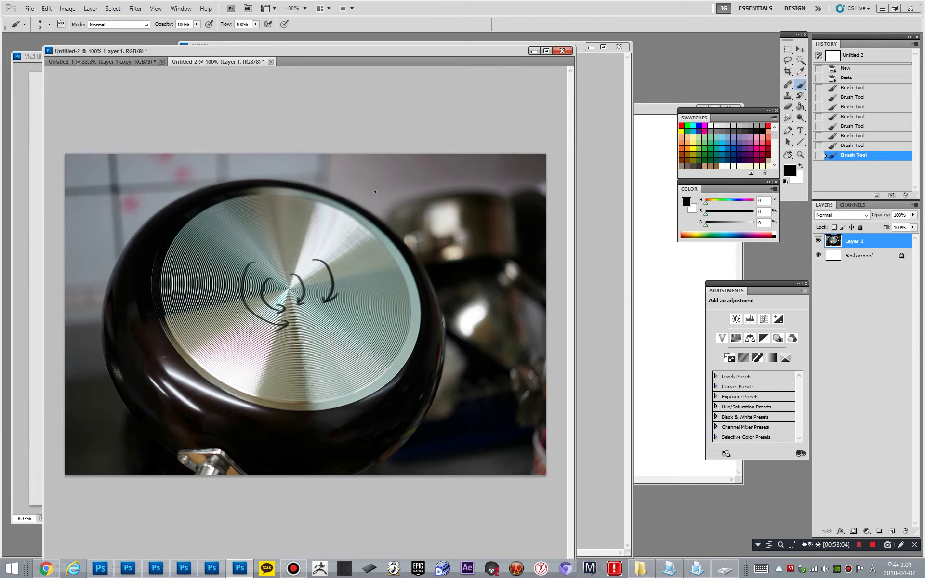
- Undo all the curved arrow strokes on the pan photo
{"action": "key", "text": "ctrl+alt+z"}
{"action": "key", "text": "ctrl+alt+z"}
{"action": "key", "text": "ctrl+alt+z"}
{"action": "key", "text": "ctrl+alt+z"}
{"action": "key", "text": "ctrl+alt+z"}
{"action": "key", "text": "ctrl+alt+z"}
{"action": "key", "text": "ctrl+alt+z"}
{"action": "key", "text": "ctrl+alt+z"}
{"action": "key", "text": "ctrl+alt+z"}
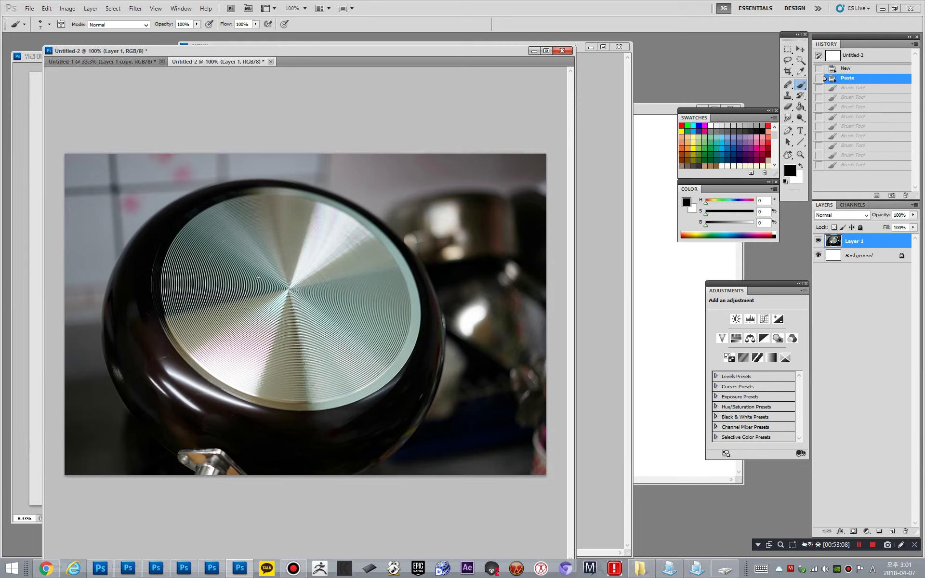
- Sketch a small black arc on the pan's rings and jagged ridge strokes in the photo's upper-left corner
{"action": "left_click_drag", "start_coordinate": [249, 280], "coordinate": [250, 273]}
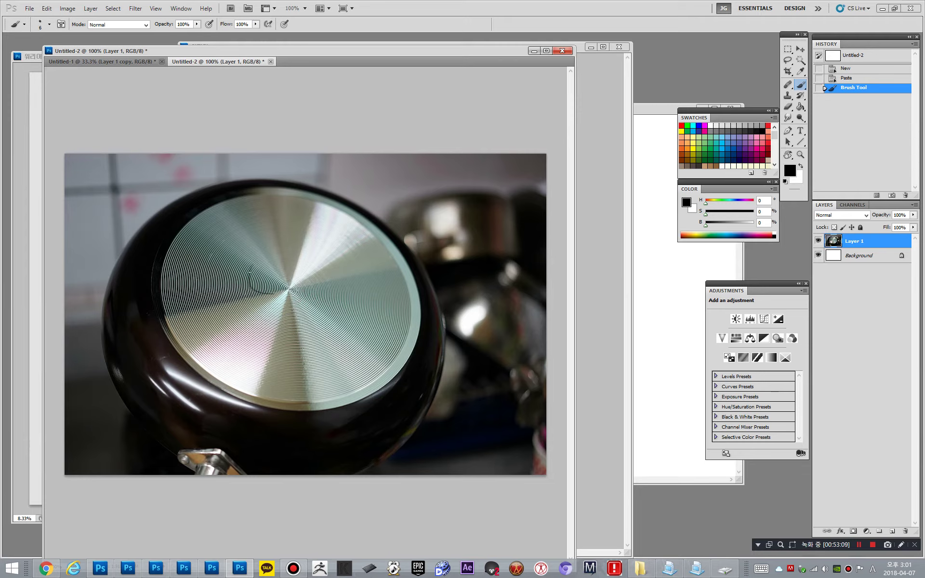
{"action": "left_click", "coordinate": [184, 280]}
{"action": "left_click_drag", "start_coordinate": [218, 242], "coordinate": [201, 215]}
{"action": "key", "text": "ctrl+alt+z"}
{"action": "mouse_move", "coordinate": [93, 203]}
{"action": "left_mouse_down"}
{"action": "mouse_move", "coordinate": [158, 198]}
{"action": "mouse_move", "coordinate": [99, 196]}
{"action": "mouse_move", "coordinate": [125, 186]}
{"action": "left_mouse_up"}
{"action": "mouse_move", "coordinate": [145, 182]}
{"action": "left_mouse_down"}
{"action": "mouse_move", "coordinate": [155, 172]}
{"action": "mouse_move", "coordinate": [147, 187]}
{"action": "left_mouse_up"}
{"action": "left_click", "coordinate": [139, 189]}
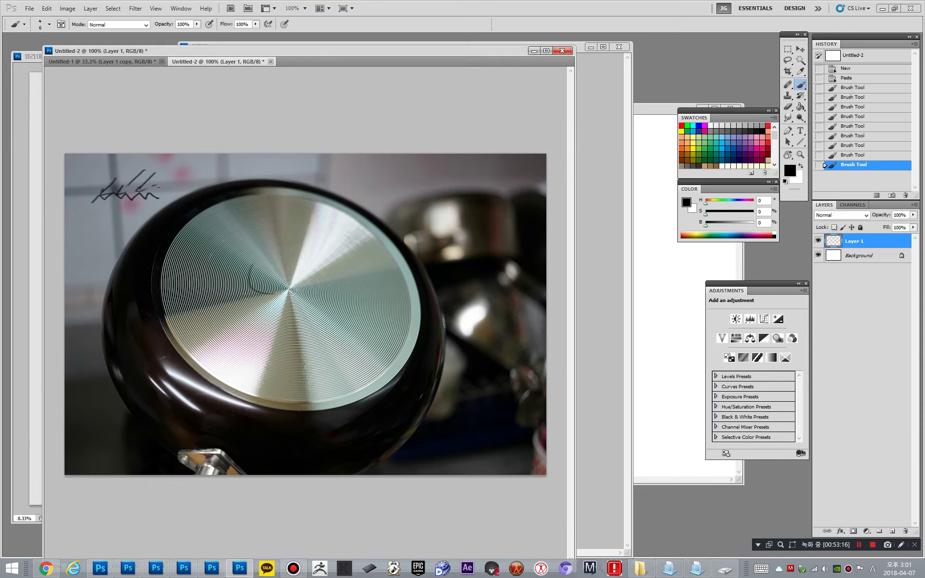
{"action": "left_click", "coordinate": [143, 188]}
{"action": "left_click", "coordinate": [149, 186]}
{"action": "left_click", "coordinate": [153, 185]}
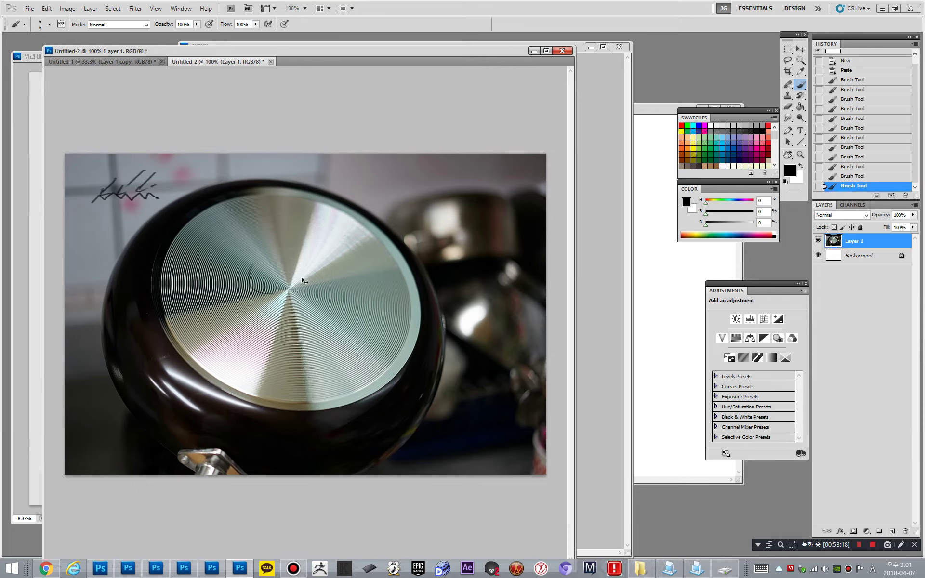
- Undo the arc and jagged strokes back to the clean pasted pan photo
{"action": "key", "text": "ctrl+alt+z"}
{"action": "key", "text": "ctrl+alt+z"}
{"action": "key", "text": "ctrl+alt+z"}
{"action": "key", "text": "ctrl+alt+z"}
{"action": "key", "text": "ctrl+alt+z"}
{"action": "key", "text": "ctrl+alt+z"}
{"action": "key", "text": "ctrl+alt+z"}
{"action": "key", "text": "ctrl+alt+z"}
{"action": "key", "text": "ctrl+alt+z"}
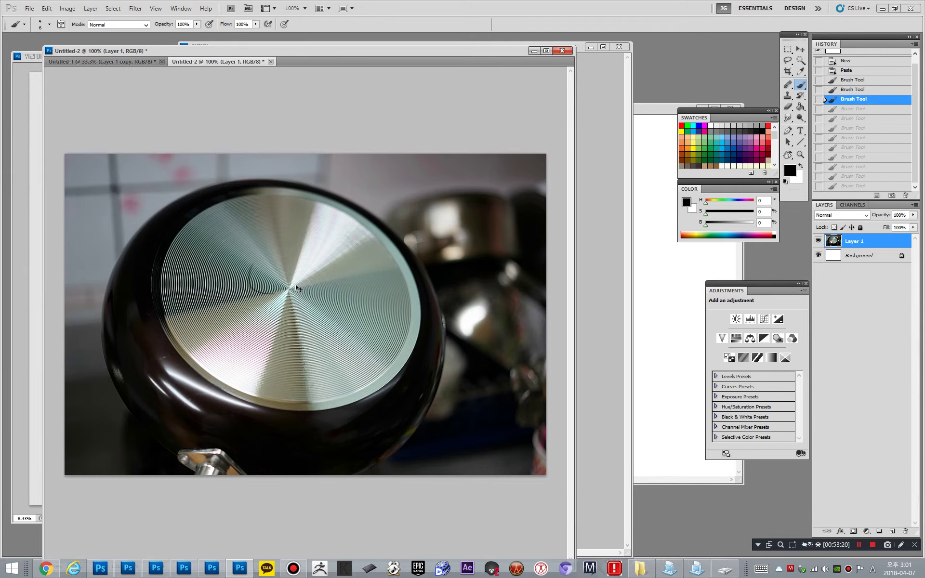
{"action": "key", "text": "ctrl+alt+z"}
{"action": "key", "text": "ctrl+alt+z"}
{"action": "key", "text": "ctrl+alt+z"}
{"action": "key", "text": "ctrl+alt+z"}
{"action": "key", "text": "ctrl+v"}
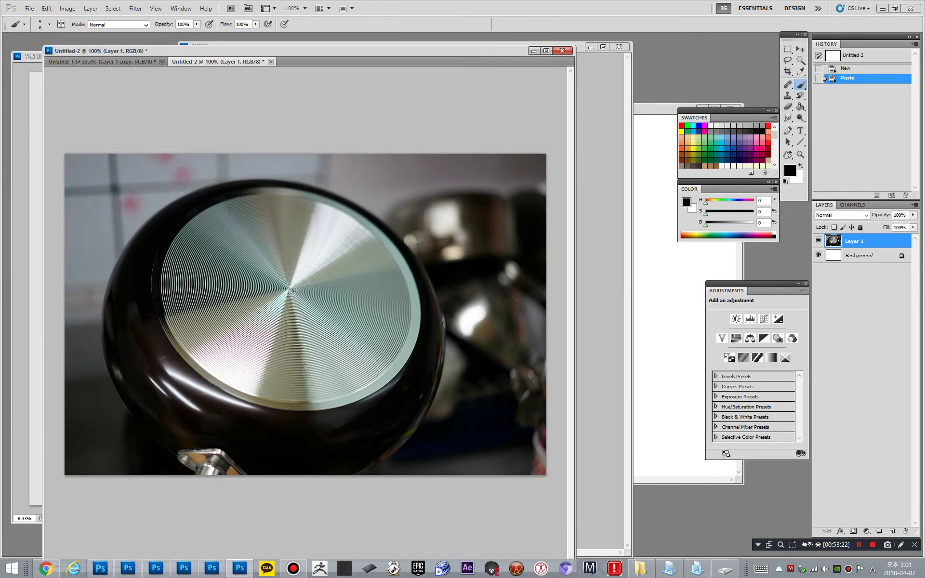
- Outline the two opposite bright wedge-shaped highlights on the pan base in black
{"action": "left_click_drag", "start_coordinate": [323, 266], "coordinate": [369, 230]}
{"action": "mouse_move", "coordinate": [320, 209]}
{"action": "left_mouse_down"}
{"action": "mouse_move", "coordinate": [288, 287]}
{"action": "mouse_move", "coordinate": [185, 343]}
{"action": "mouse_move", "coordinate": [194, 359]}
{"action": "mouse_move", "coordinate": [246, 390]}
{"action": "mouse_move", "coordinate": [289, 284]}
{"action": "left_mouse_up"}
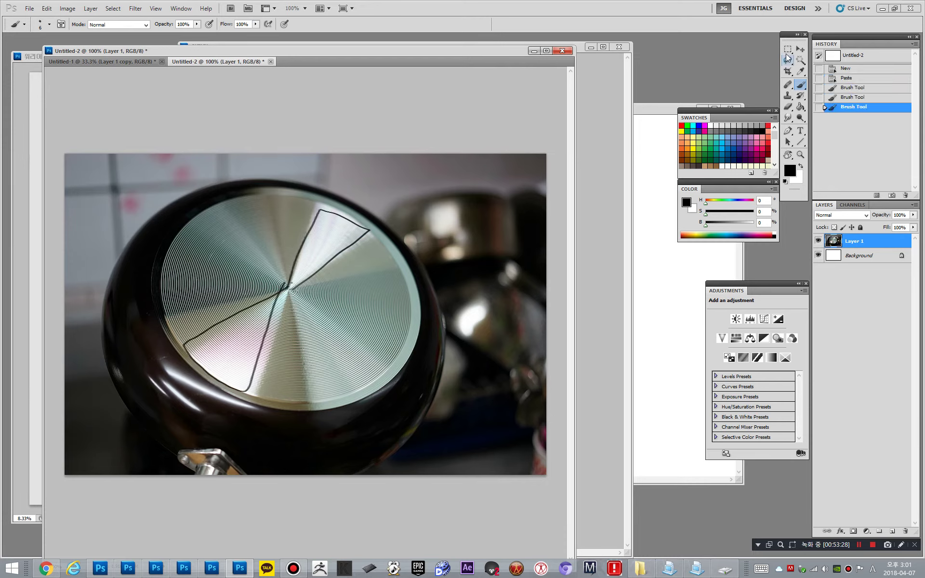
- Make an elliptical selection around the pan base and reposition it to match the rim
{"action": "left_click", "coordinate": [788, 49]}
{"action": "left_click", "coordinate": [829, 56]}
{"action": "left_click_drag", "start_coordinate": [146, 195], "coordinate": [396, 413]}
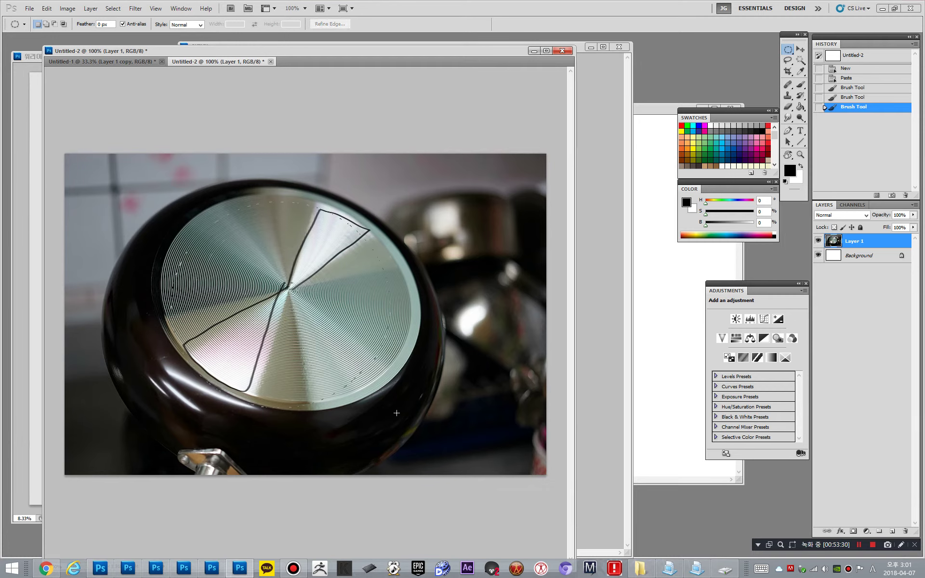
{"action": "left_click_drag", "start_coordinate": [367, 371], "coordinate": [380, 367]}
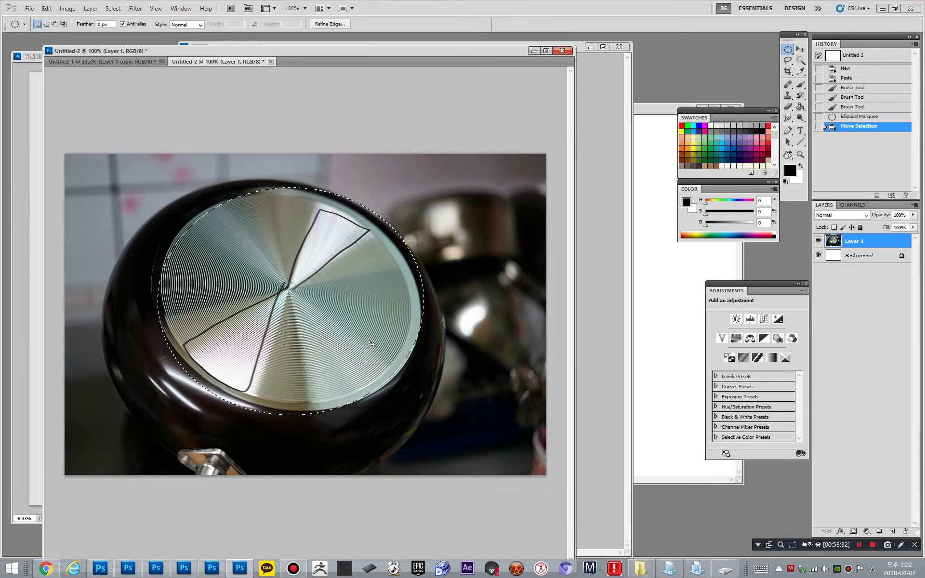
- Fill the elliptical selection on a new layer with light grey at 78% brightness, and deselect
{"action": "key", "text": "ctrl+shift+alt+n"}
{"action": "key", "text": "alt+BackSpace"}
{"action": "key", "text": "ctrl+z"}
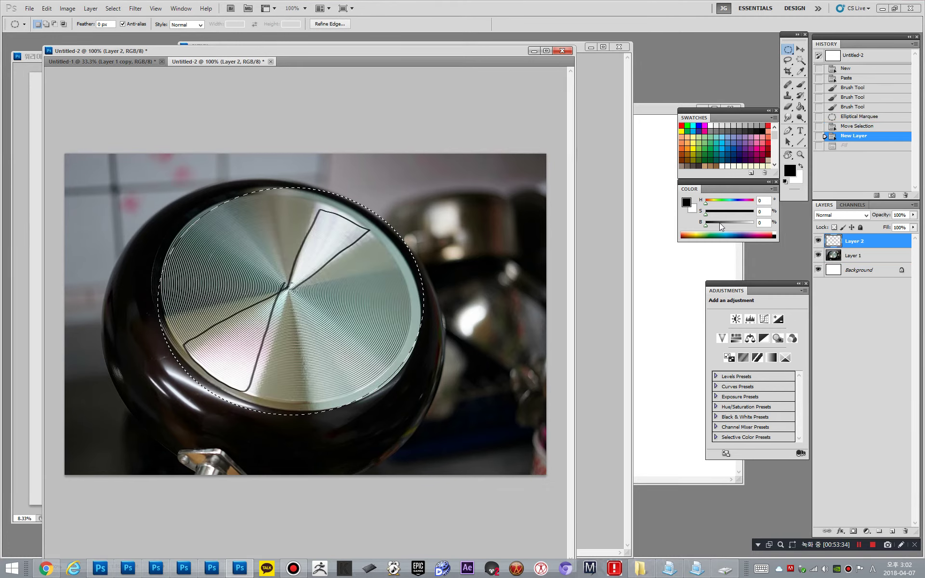
{"action": "left_click_drag", "start_coordinate": [719, 223], "coordinate": [735, 225]}
{"action": "key", "text": "alt+BackSpace"}
{"action": "key", "text": "ctrl+d"}
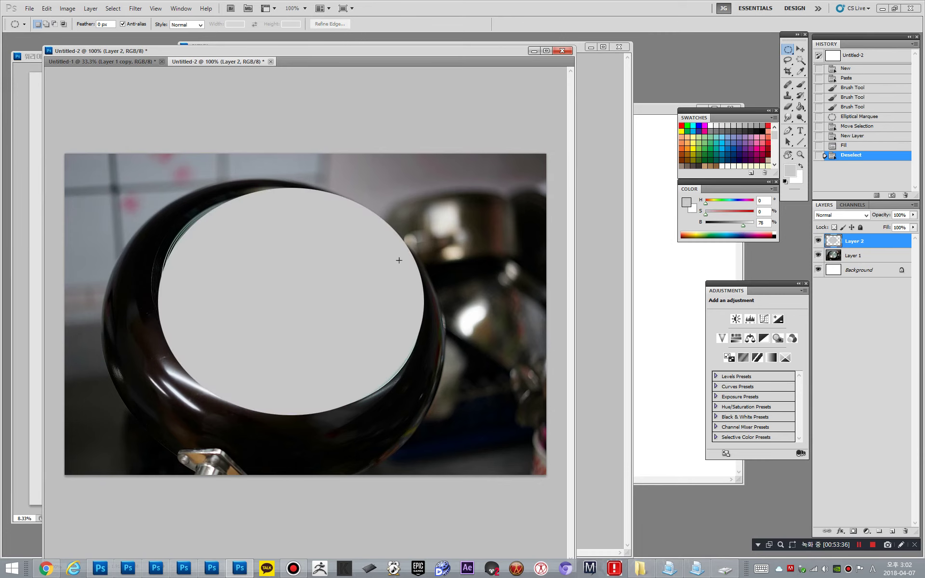
- Rotate the grey ellipse slightly with Free Transform and shift it to cover the pan base
{"action": "key", "text": "ctrl+t"}
{"action": "right_click", "coordinate": [336, 271]}
{"action": "left_click", "coordinate": [404, 334]}
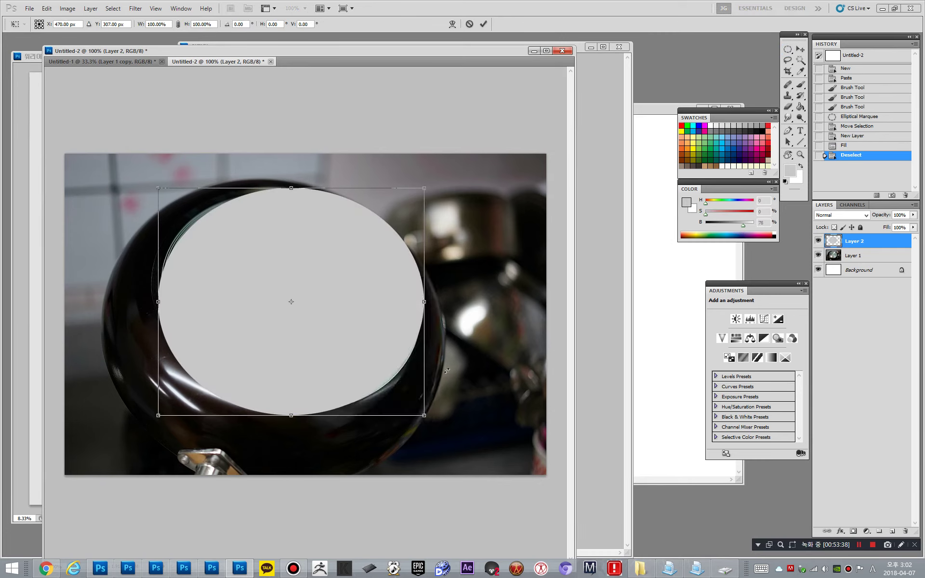
{"action": "left_click_drag", "start_coordinate": [447, 371], "coordinate": [446, 215]}
{"action": "key", "text": "Return"}
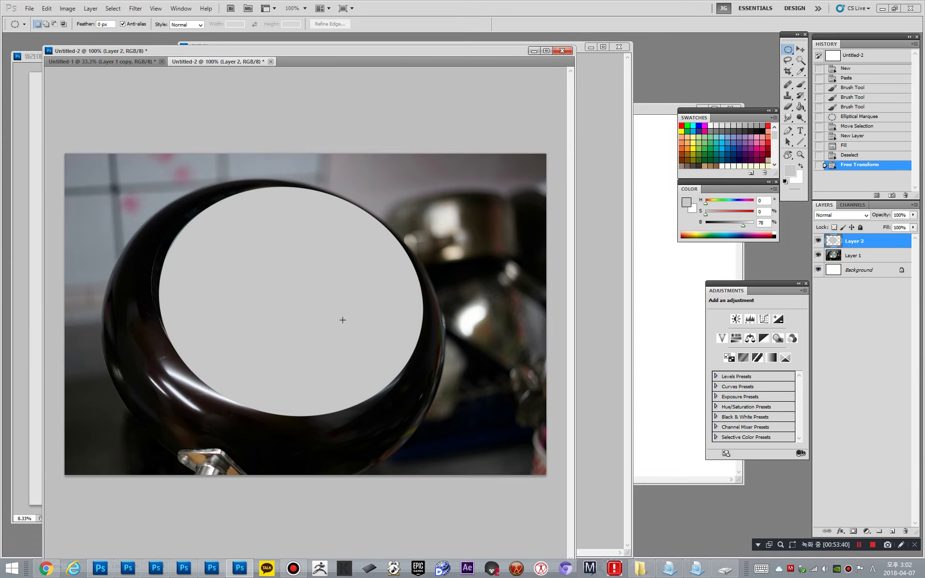
{"action": "key", "text": "b"}
{"action": "left_click", "coordinate": [343, 327]}
{"action": "mouse_move", "coordinate": [354, 341]}
{"action": "left_mouse_down", "text": "ctrl"}
{"action": "mouse_move", "coordinate": [332, 334]}
{"action": "mouse_move", "coordinate": [346, 342]}
{"action": "left_mouse_up", "text": "ctrl"}
- Draw a small black light-direction arrow at the photo's upper right, pointing down towards the pan
{"action": "key", "text": "d"}
{"action": "left_click_drag", "start_coordinate": [503, 156], "coordinate": [476, 179]}
{"action": "left_click_drag", "start_coordinate": [475, 178], "coordinate": [492, 177]}
- Try painting a soft white highlight with a larger brush on the grey ellipse's upper right
{"action": "key", "text": "x"}
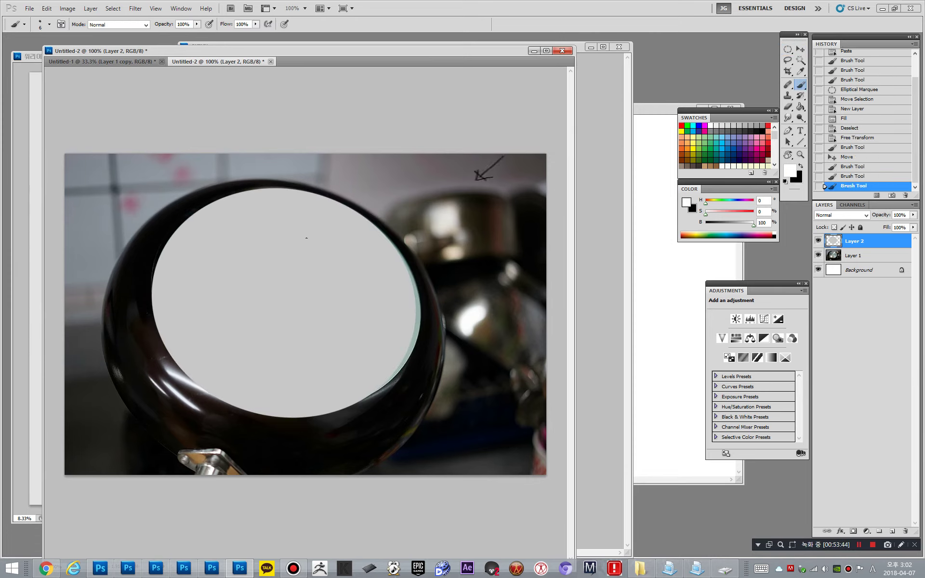
{"action": "key", "text": "bracketright"}
{"action": "key", "text": "bracketright"}
{"action": "key", "text": "bracketright"}
{"action": "key", "text": "bracketright"}
{"action": "key", "text": "bracketright"}
{"action": "left_click_drag", "start_coordinate": [336, 223], "coordinate": [326, 234]}
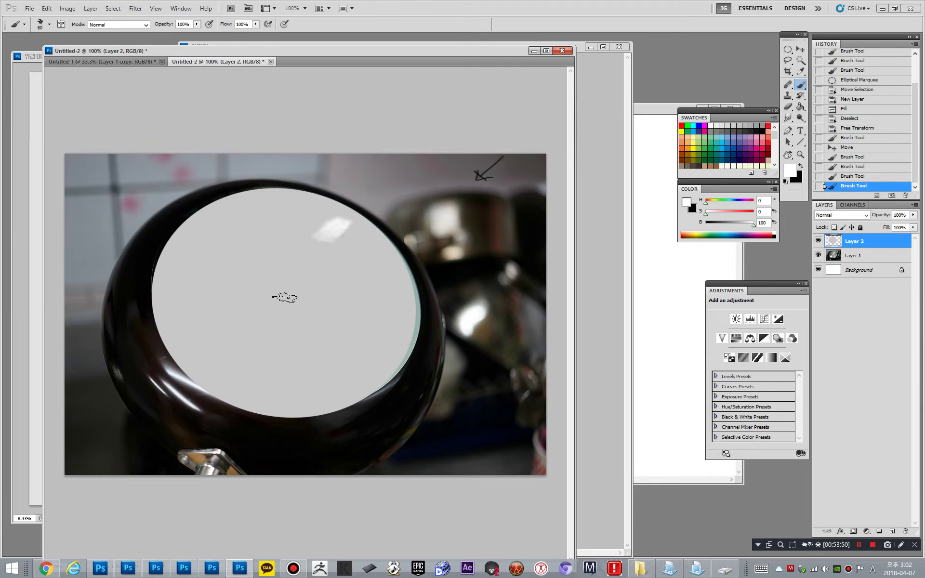
{"action": "key", "text": "ctrl+z"}
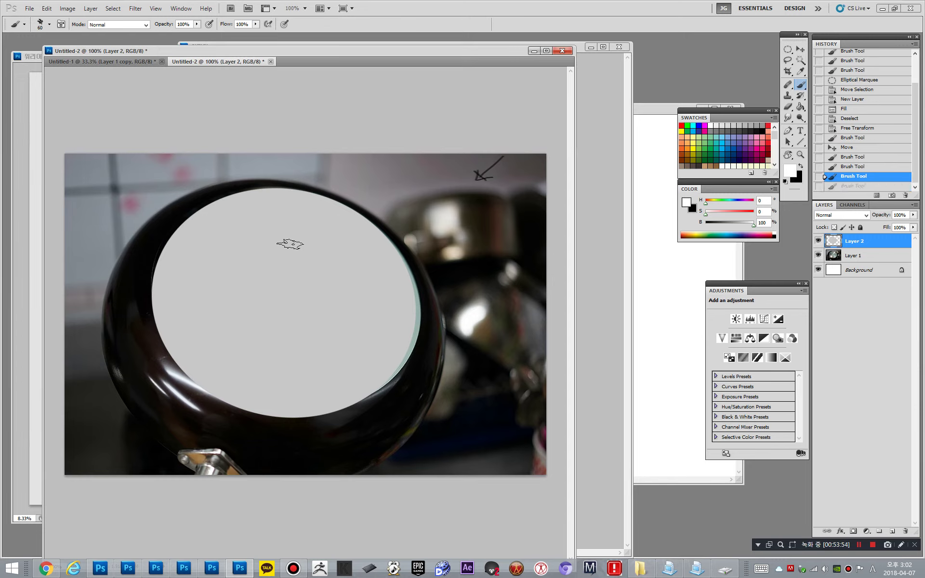
- Shade a dark grey band along the left and lower edge of the grey ellipse, redoing the stroke with a larger brush
{"action": "key", "text": "bracketleft"}
{"action": "key", "text": "bracketleft"}
{"action": "key", "text": "bracketleft"}
{"action": "key", "text": "bracketleft"}
{"action": "key", "text": "x"}
{"action": "mouse_move", "coordinate": [171, 241]}
{"action": "left_mouse_down"}
{"action": "mouse_move", "coordinate": [158, 278]}
{"action": "mouse_move", "coordinate": [160, 330]}
{"action": "mouse_move", "coordinate": [181, 365]}
{"action": "mouse_move", "coordinate": [219, 396]}
{"action": "mouse_move", "coordinate": [302, 405]}
{"action": "left_mouse_up"}
{"action": "key", "text": "ctrl+z"}
{"action": "key", "text": "bracketright"}
{"action": "key", "text": "bracketright"}
{"action": "key", "text": "bracketright"}
{"action": "key", "text": "bracketright"}
{"action": "mouse_move", "coordinate": [167, 249]}
{"action": "left_mouse_down"}
{"action": "mouse_move", "coordinate": [192, 373]}
{"action": "mouse_move", "coordinate": [284, 412]}
{"action": "mouse_move", "coordinate": [347, 407]}
{"action": "mouse_move", "coordinate": [400, 364]}
{"action": "left_mouse_up"}
- Brush broad translucent white strokes across the grey ellipse with an enlarged brush of size 80
{"action": "key", "text": "x"}
{"action": "key", "text": "bracketright"}
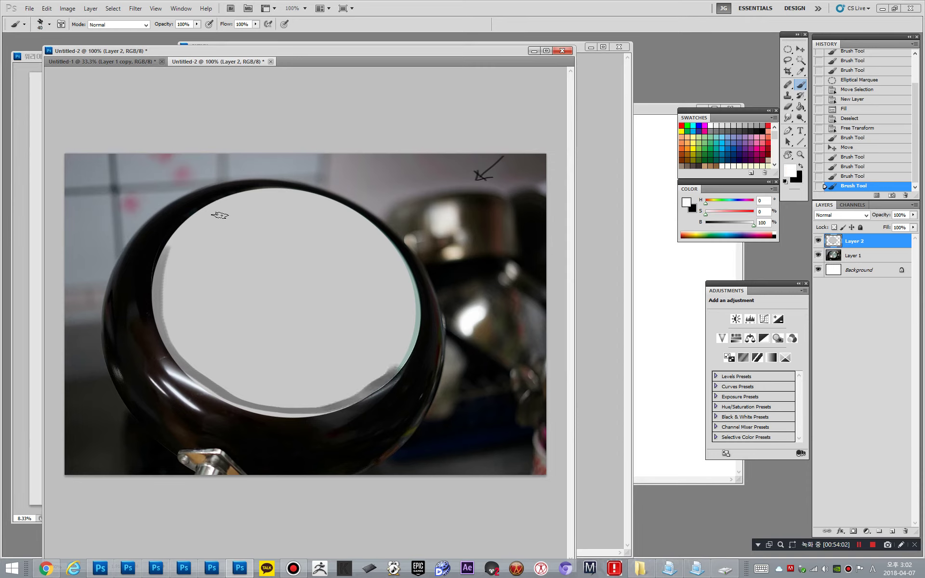
{"action": "key", "text": "bracketright"}
{"action": "key", "text": "bracketright"}
{"action": "key", "text": "bracketright"}
{"action": "key", "text": "bracketright"}
{"action": "mouse_move", "coordinate": [220, 215]}
{"action": "left_mouse_down"}
{"action": "mouse_move", "coordinate": [207, 323]}
{"action": "mouse_move", "coordinate": [266, 381]}
{"action": "mouse_move", "coordinate": [361, 384]}
{"action": "mouse_move", "coordinate": [298, 390]}
{"action": "mouse_move", "coordinate": [231, 249]}
{"action": "mouse_move", "coordinate": [223, 249]}
{"action": "mouse_move", "coordinate": [222, 290]}
{"action": "mouse_move", "coordinate": [341, 266]}
{"action": "mouse_move", "coordinate": [381, 287]}
{"action": "mouse_move", "coordinate": [364, 324]}
{"action": "mouse_move", "coordinate": [382, 353]}
{"action": "mouse_move", "coordinate": [394, 343]}
{"action": "mouse_move", "coordinate": [333, 216]}
{"action": "mouse_move", "coordinate": [269, 190]}
{"action": "left_mouse_up"}
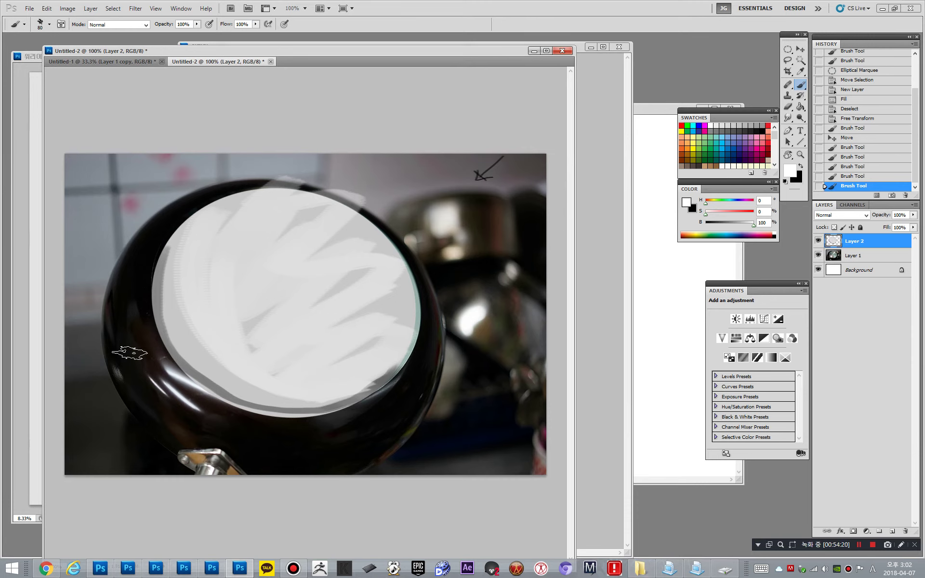
- Delete the painted ellipse layer while keeping the pan photo layer
{"action": "key", "text": "Delete"}
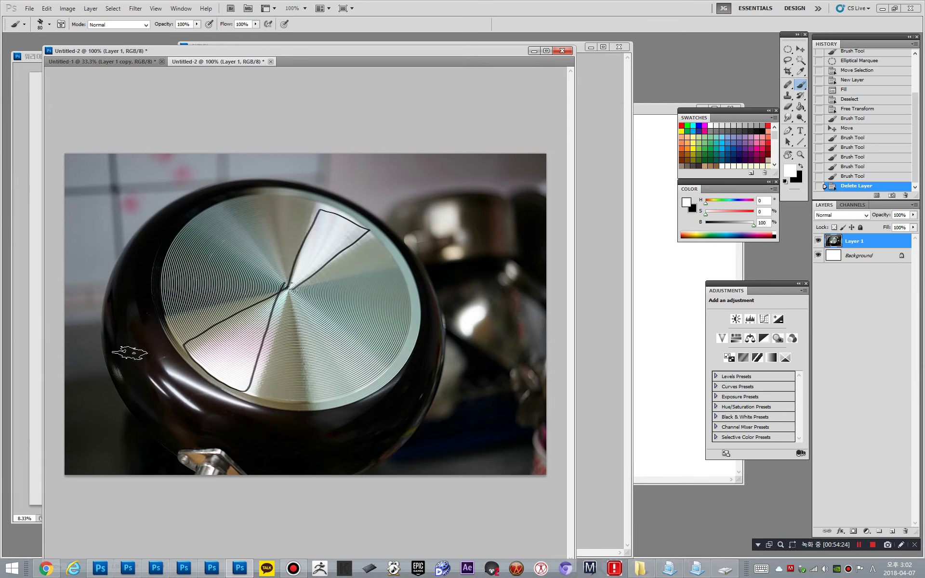
{"action": "key", "text": "Delete"}
{"action": "key", "text": "ctrl+z"}
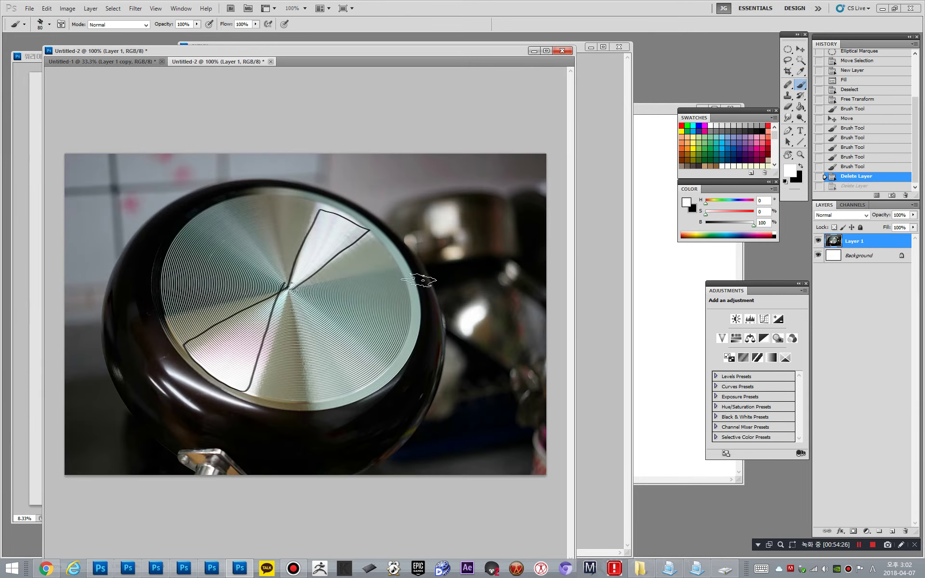
- Switch to the warrior document and sketch a black branching chain of linked circles left of the front boot
{"action": "left_click", "coordinate": [588, 270]}
{"action": "key", "text": "x"}
{"action": "key", "text": "bracketleft"}
{"action": "key", "text": "bracketleft"}
{"action": "key", "text": "bracketleft"}
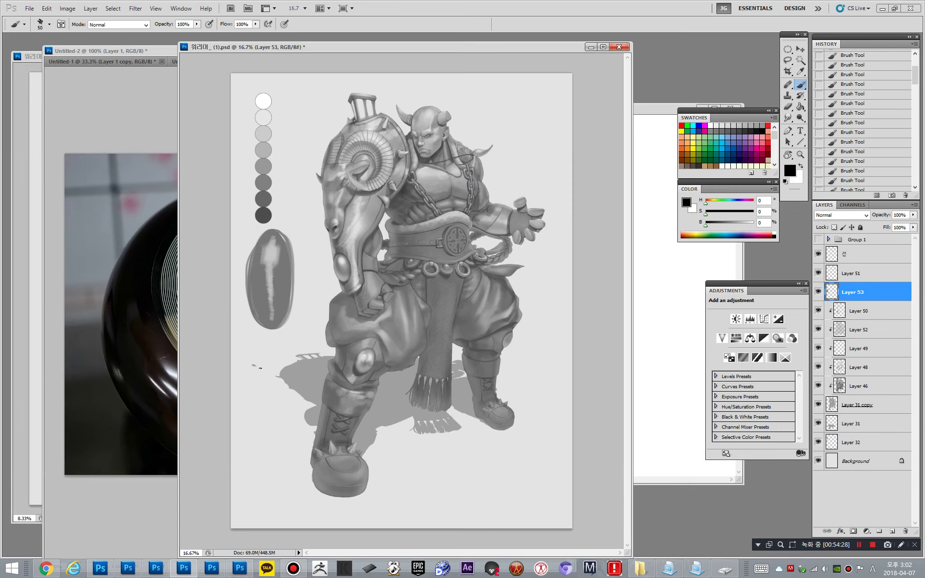
{"action": "key", "text": "bracketleft"}
{"action": "mouse_move", "coordinate": [261, 368]}
{"action": "left_mouse_down"}
{"action": "mouse_move", "coordinate": [254, 363]}
{"action": "mouse_move", "coordinate": [237, 414]}
{"action": "mouse_move", "coordinate": [251, 438]}
{"action": "mouse_move", "coordinate": [239, 457]}
{"action": "left_mouse_up"}
{"action": "mouse_move", "coordinate": [252, 394]}
{"action": "left_mouse_down"}
{"action": "mouse_move", "coordinate": [283, 399]}
{"action": "mouse_move", "coordinate": [296, 388]}
{"action": "left_mouse_up"}
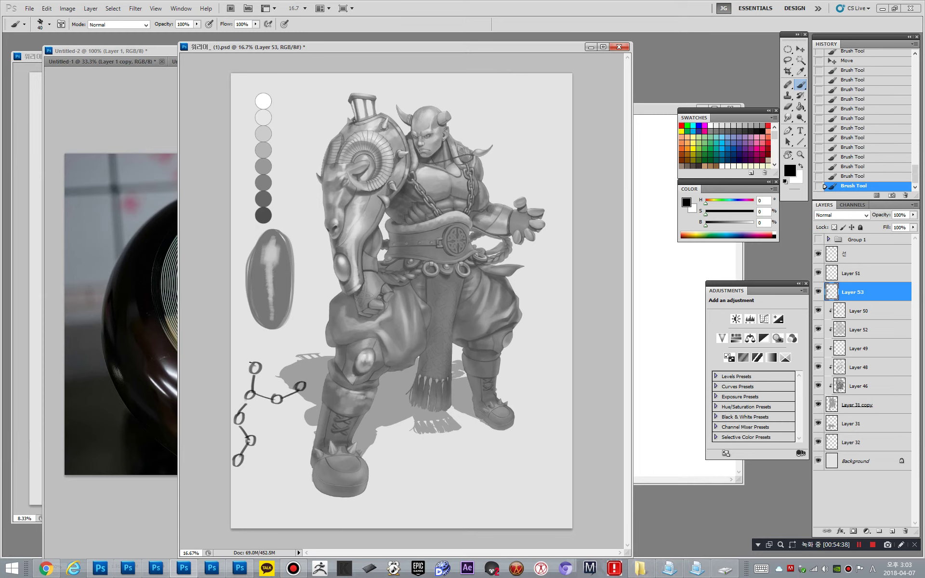
- Add a long downward arrow along the circle chain and sketch a hub with five linked circles between the boots
{"action": "left_click_drag", "start_coordinate": [250, 362], "coordinate": [243, 388]}
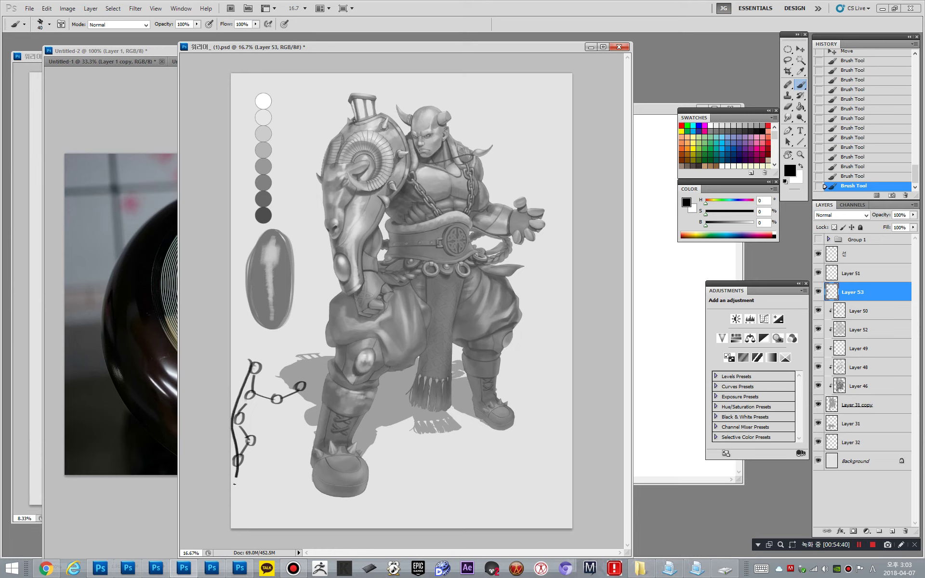
{"action": "left_click_drag", "start_coordinate": [235, 484], "coordinate": [240, 479]}
{"action": "left_click_drag", "start_coordinate": [428, 463], "coordinate": [453, 449]}
{"action": "mouse_move", "coordinate": [424, 462]}
{"action": "left_mouse_down"}
{"action": "mouse_move", "coordinate": [422, 434]}
{"action": "mouse_move", "coordinate": [383, 457]}
{"action": "mouse_move", "coordinate": [401, 498]}
{"action": "mouse_move", "coordinate": [450, 496]}
{"action": "left_mouse_up"}
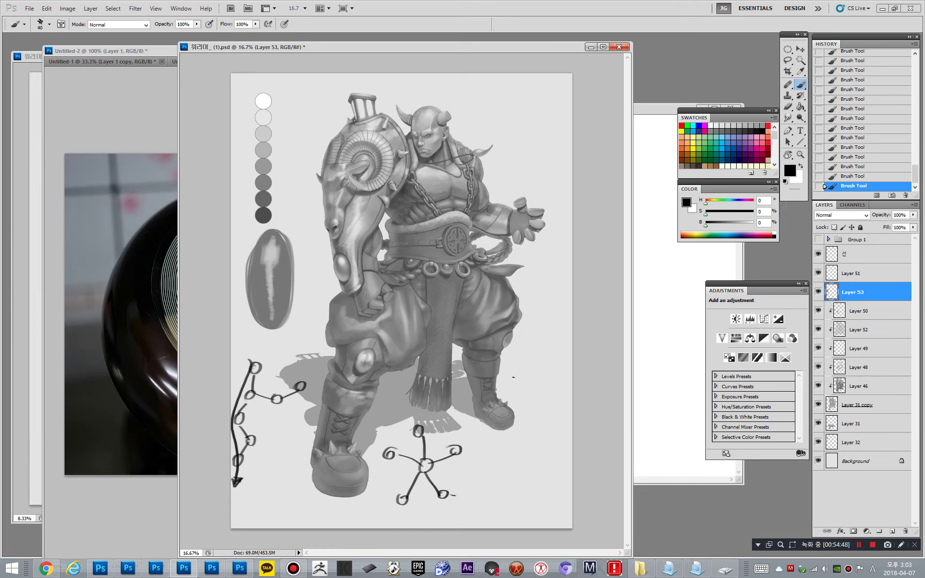
{"action": "left_click", "coordinate": [649, 184]}
{"action": "left_click", "coordinate": [787, 49]}
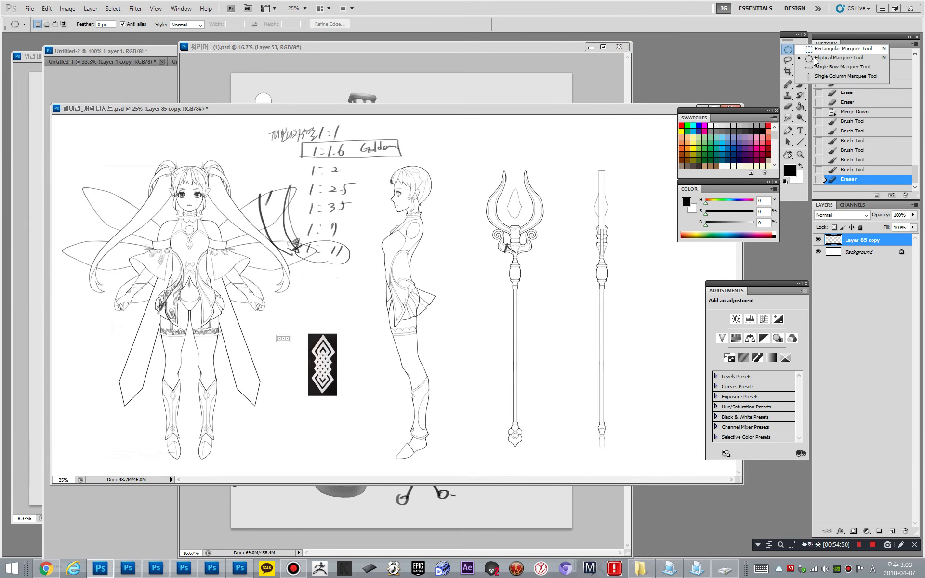
{"action": "left_click", "coordinate": [432, 97]}
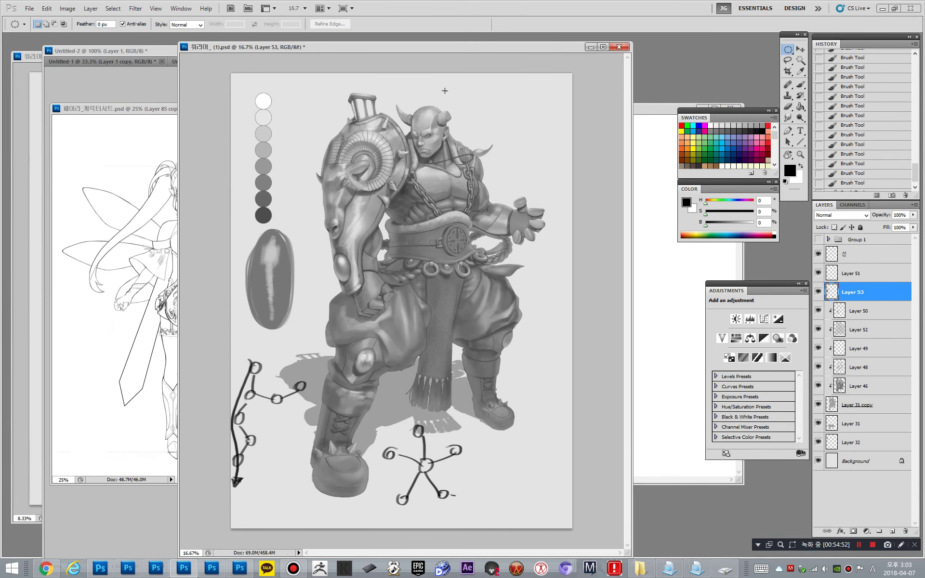
{"action": "left_click", "coordinate": [40, 157]}
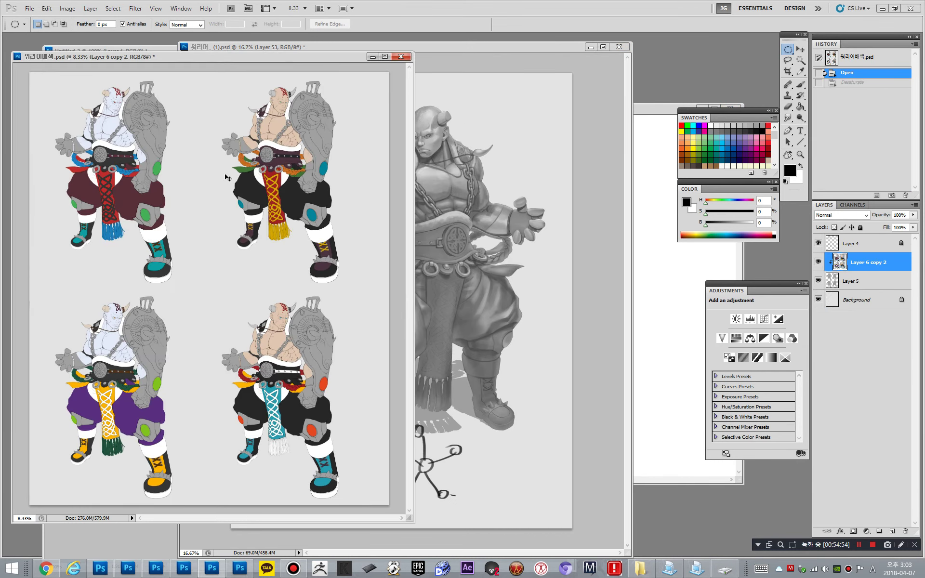
- Create a new 2500 x 2500 pixel document and widen its window to show the whole canvas
{"action": "key", "text": "ctrl+n"}
{"action": "key", "text": "Tab"}
{"action": "key", "text": "Tab"}
{"action": "type", "text": "2500"}
{"action": "key", "text": "Tab"}
{"action": "key", "text": "Tab"}
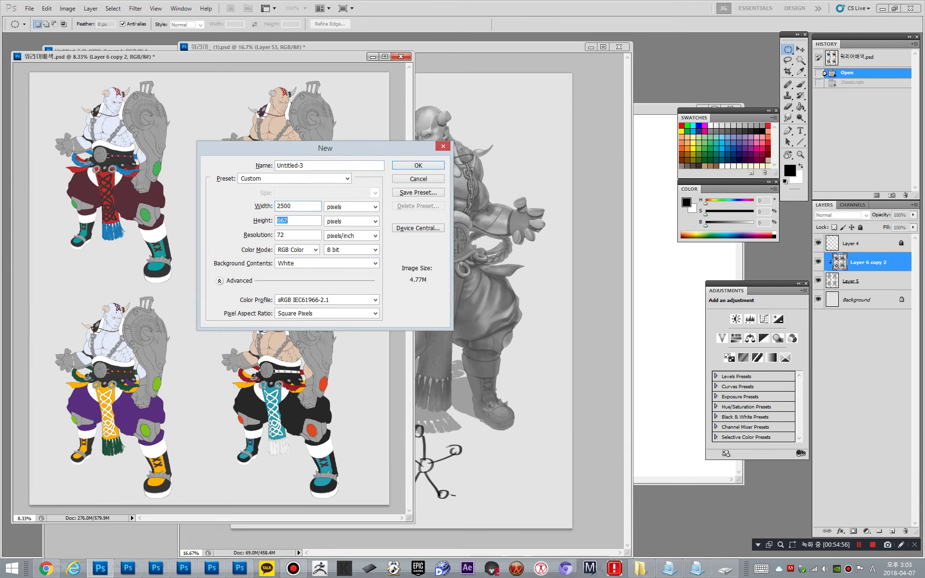
{"action": "type", "text": "2500"}
{"action": "key", "text": "Return"}
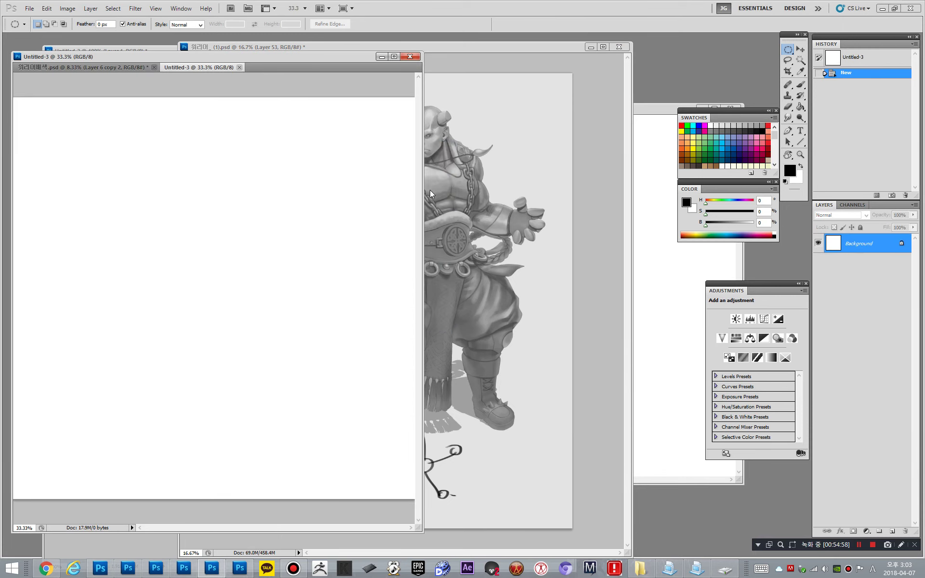
{"action": "left_click_drag", "start_coordinate": [422, 191], "coordinate": [647, 192]}
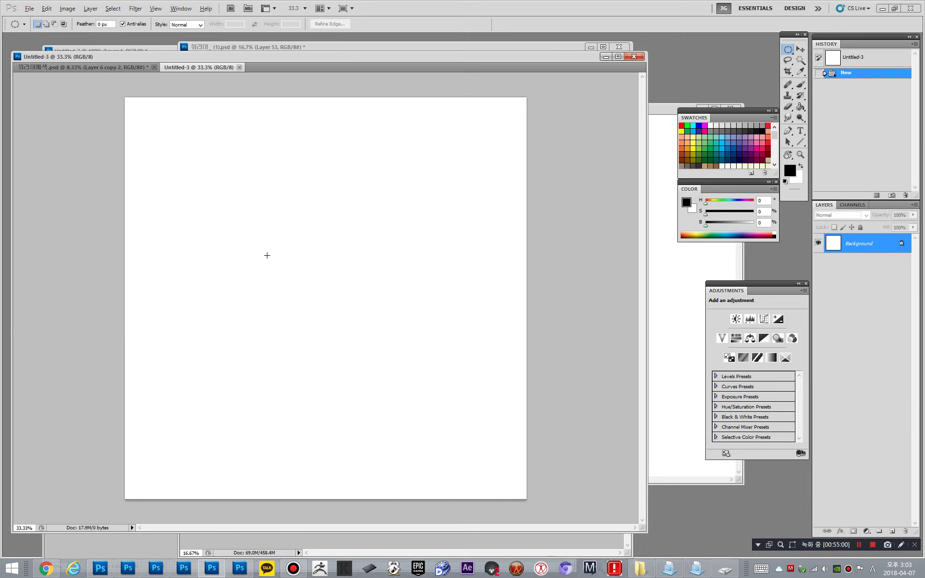
- Create a circle on a new layer in the canvas's upper left and fill it with 50% brightness grey
{"action": "left_click_drag", "start_coordinate": [282, 273], "coordinate": [282, 272]}
{"action": "left_click_drag", "start_coordinate": [234, 247], "coordinate": [243, 271]}
{"action": "key", "text": "b"}
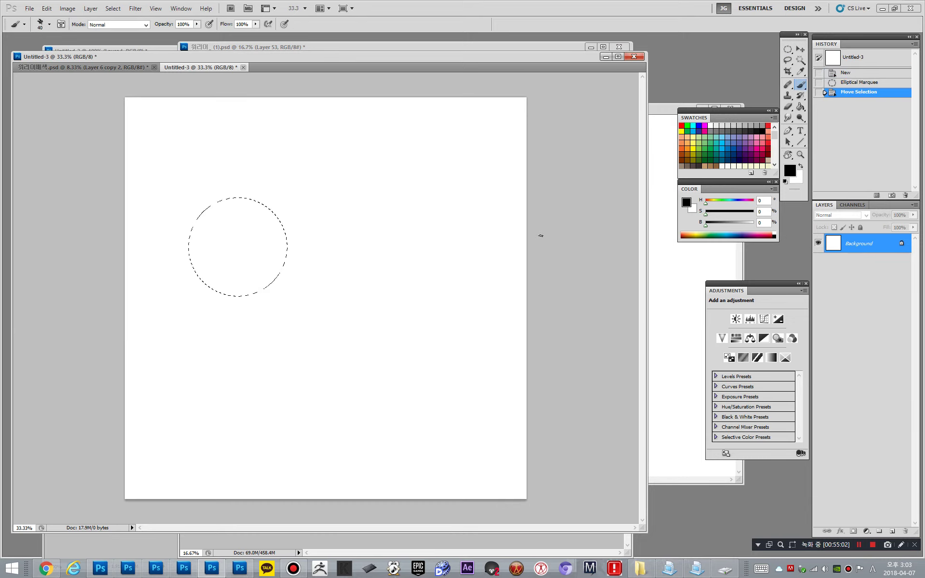
{"action": "key", "text": "ctrl+shift+alt+n"}
{"action": "key", "text": "alt+BackSpace"}
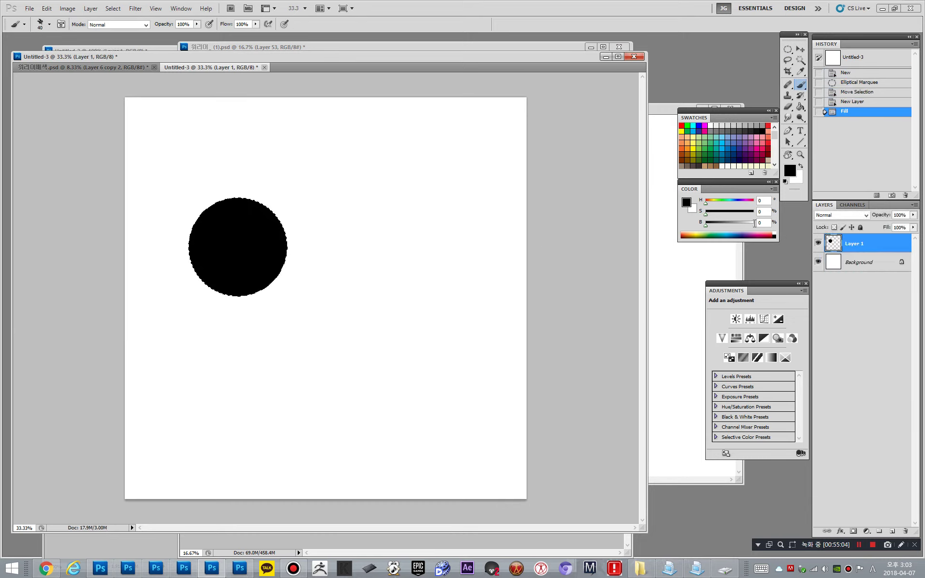
{"action": "type", "text": "50"}
{"action": "key", "text": "Return"}
{"action": "key", "text": "alt+BackSpace"}
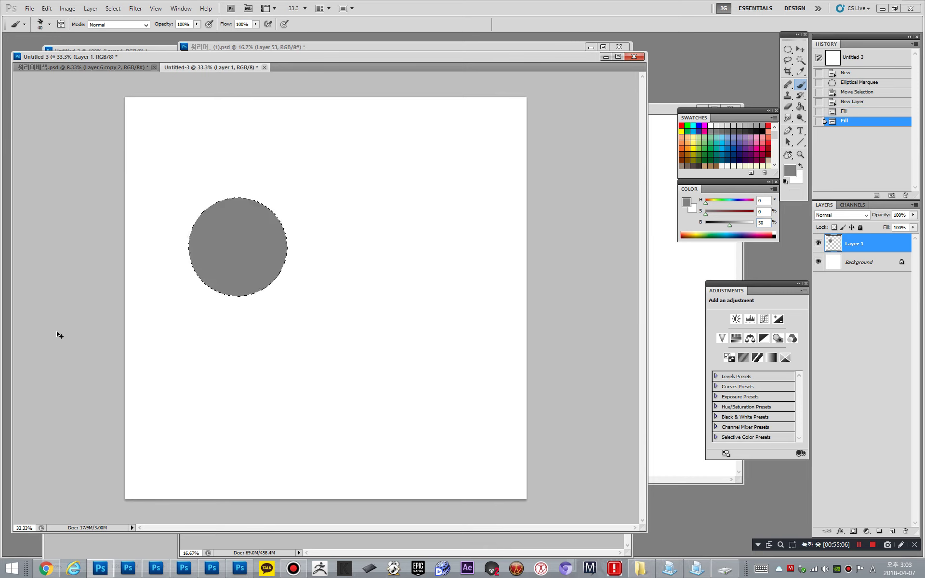
- Deselect, duplicate the grey circle's layer and move the copy to the right of the original at about the same height
{"action": "key", "text": "ctrl+d"}
{"action": "key", "text": "ctrl+j"}
{"action": "key", "text": "v"}
{"action": "left_click_drag", "start_coordinate": [278, 254], "coordinate": [422, 272]}
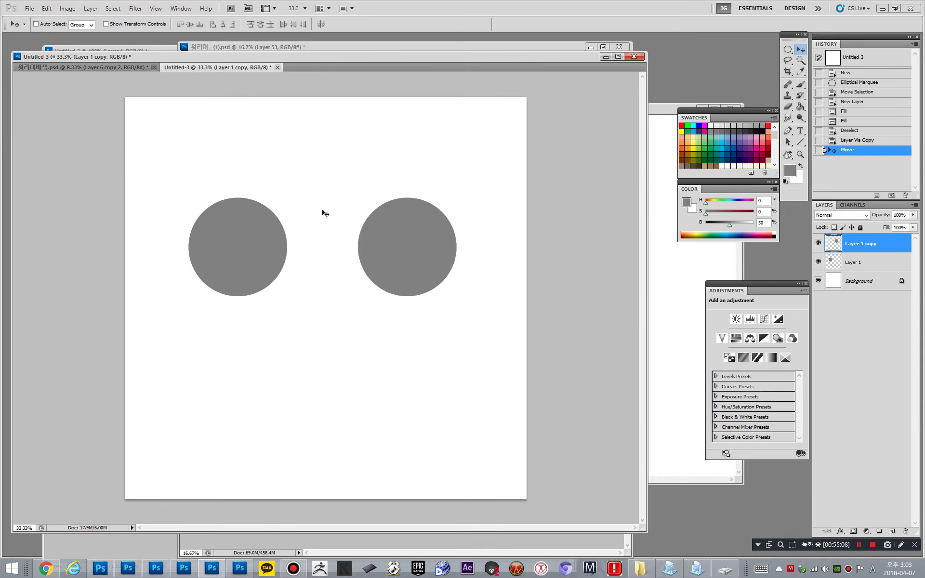
- Set white as the painting colour, choose the soft 36 px brush, and dab a test spot low on the left circle
{"action": "key", "text": "b"}
{"action": "key", "text": "d"}
{"action": "key", "text": "x"}
{"action": "right_click", "coordinate": [267, 231]}
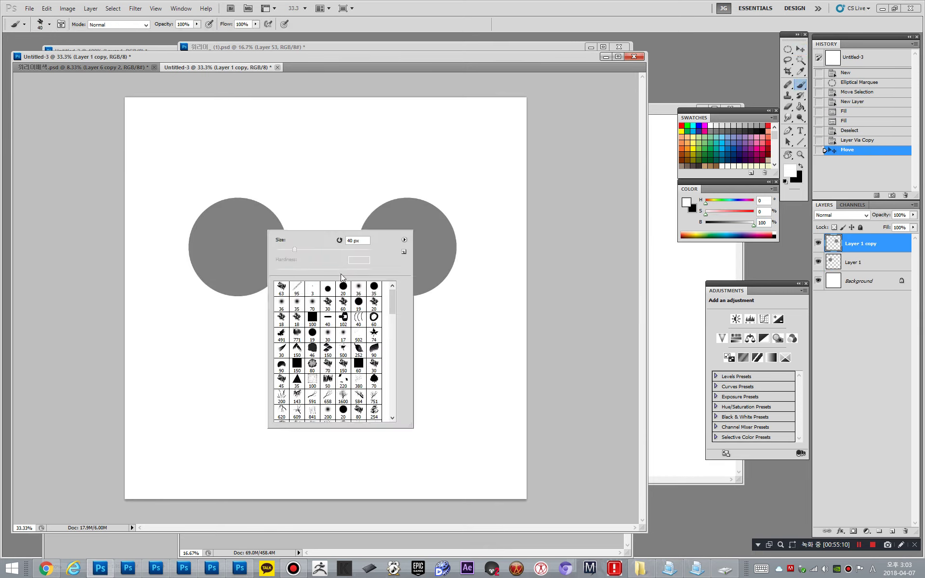
{"action": "left_click", "coordinate": [276, 300]}
{"action": "left_click", "coordinate": [229, 278]}
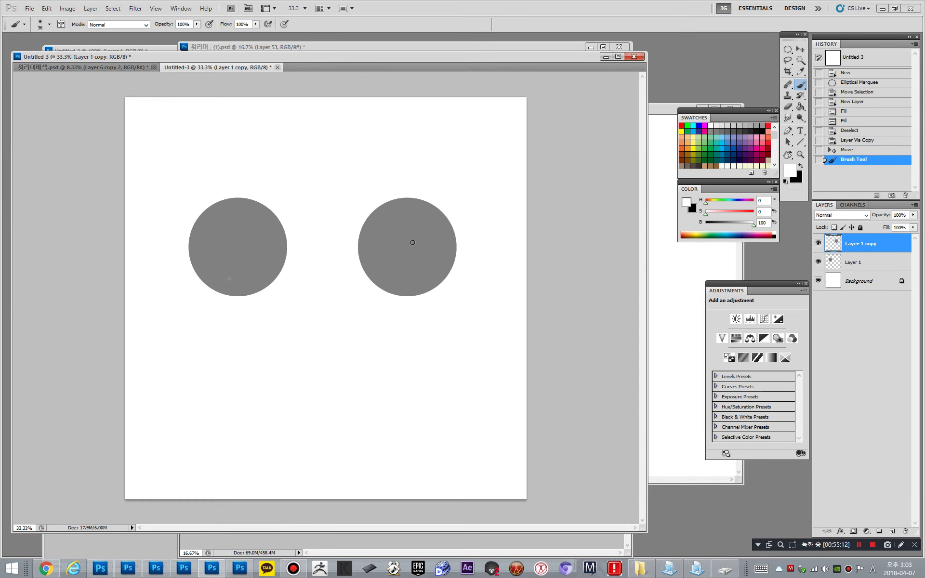
- Merge the two circles into one layer and clip a new empty layer to it
{"action": "key", "text": "ctrl+e"}
{"action": "key", "text": "ctrl+shift+alt+n"}
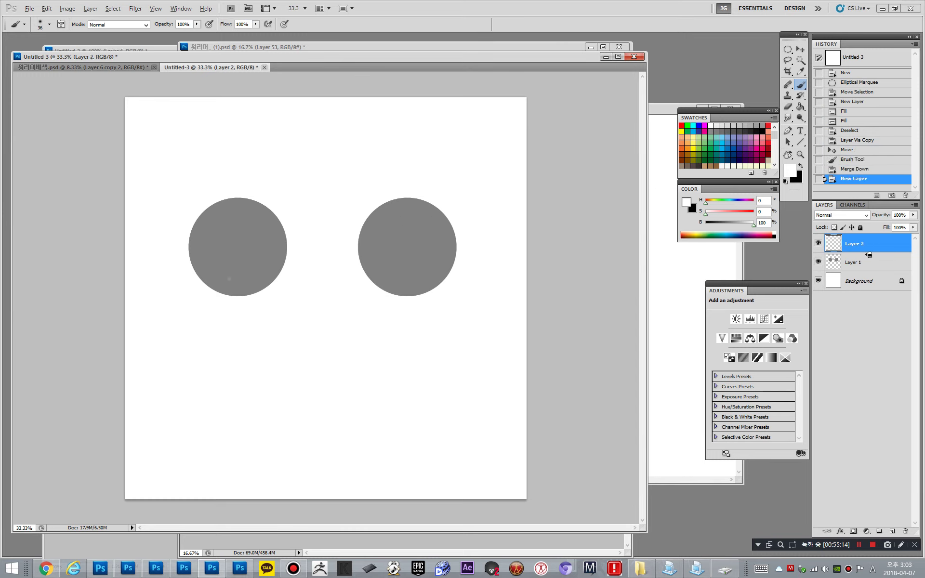
{"action": "left_click", "coordinate": [848, 252], "text": "alt"}
- Shade the lower right of both circles with a large soft 500 px brush in 32% brightness grey
{"action": "left_click", "coordinate": [220, 277], "text": "alt"}
{"action": "key", "text": "]"}
{"action": "key", "text": "]"}
{"action": "key", "text": "]"}
{"action": "key", "text": "]"}
{"action": "key", "text": "]"}
{"action": "key", "text": "]"}
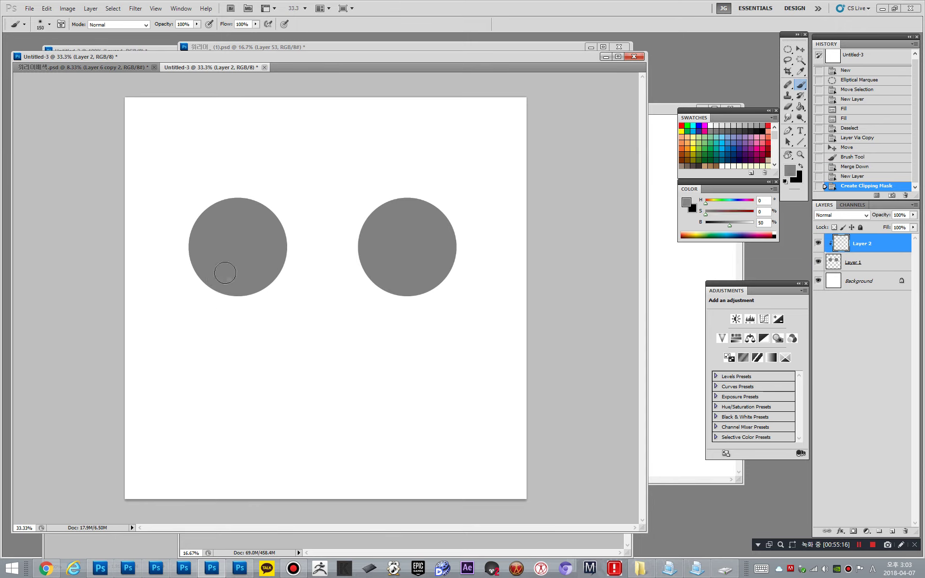
{"action": "left_click_drag", "start_coordinate": [229, 280], "coordinate": [260, 301]}
{"action": "left_click", "coordinate": [721, 226]}
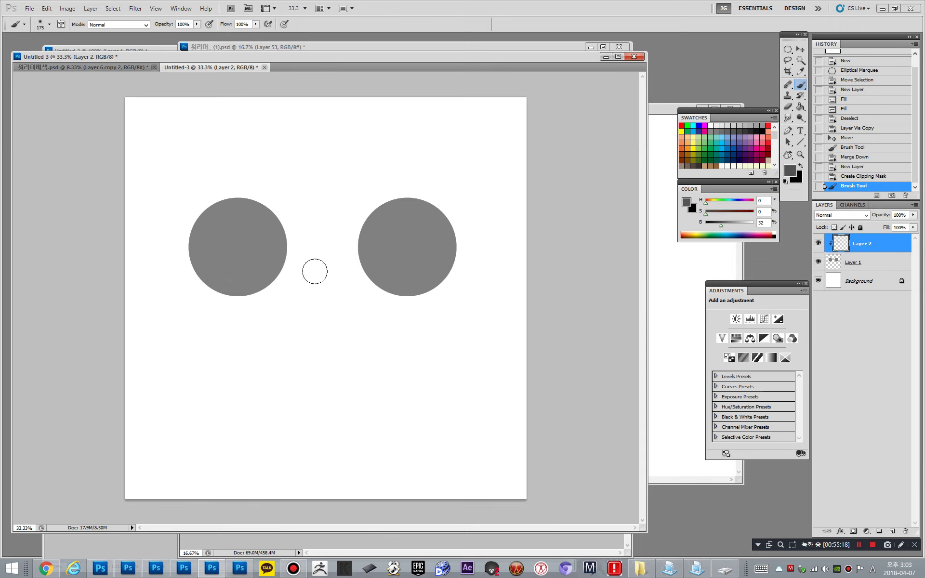
{"action": "key", "text": "bracketright"}
{"action": "key", "text": "bracketright"}
{"action": "key", "text": "bracketright"}
{"action": "key", "text": "bracketright"}
{"action": "key", "text": "bracketright"}
{"action": "mouse_move", "coordinate": [287, 236]}
{"action": "left_mouse_down"}
{"action": "mouse_move", "coordinate": [232, 311]}
{"action": "mouse_move", "coordinate": [216, 304]}
{"action": "left_mouse_up"}
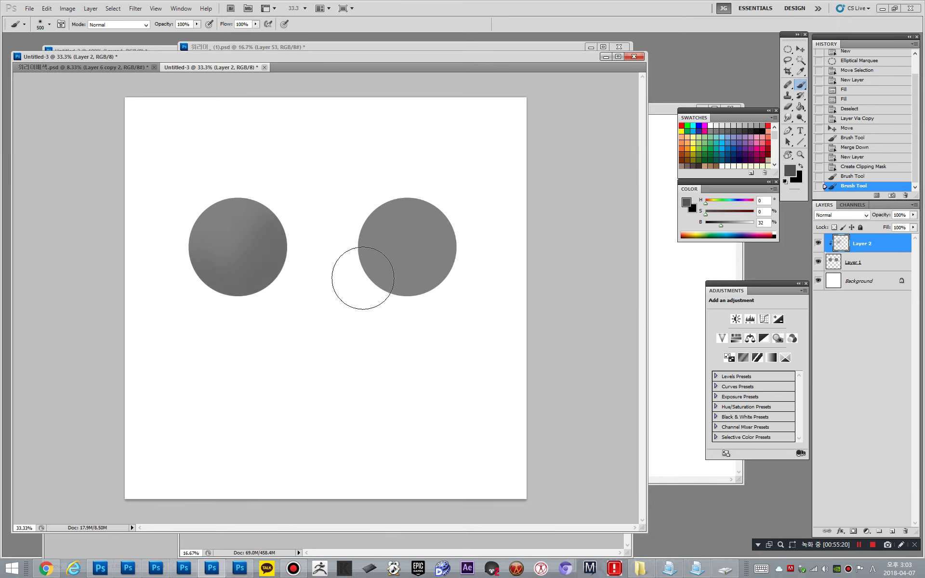
{"action": "left_click_drag", "start_coordinate": [461, 229], "coordinate": [350, 308]}
- Sample the lighter grey from the left sphere and paint soft reflected light along both spheres' lower edges with a smaller brush
{"action": "left_click", "coordinate": [238, 215], "text": "alt"}
{"action": "key", "text": "bracketleft"}
{"action": "key", "text": "bracketleft"}
{"action": "mouse_move", "coordinate": [282, 254]}
{"action": "left_mouse_down"}
{"action": "mouse_move", "coordinate": [262, 296]}
{"action": "mouse_move", "coordinate": [148, 304]}
{"action": "left_mouse_up"}
{"action": "left_click_drag", "start_coordinate": [490, 282], "coordinate": [429, 305]}
{"action": "left_click_drag", "start_coordinate": [467, 265], "coordinate": [297, 303]}
- Paint a soft round white highlight on the left sphere's upper area and blend it with a sampled 71% brightness grey
{"action": "key", "text": "d"}
{"action": "key", "text": "x"}
{"action": "key", "text": "bracketleft"}
{"action": "key", "text": "bracketleft"}
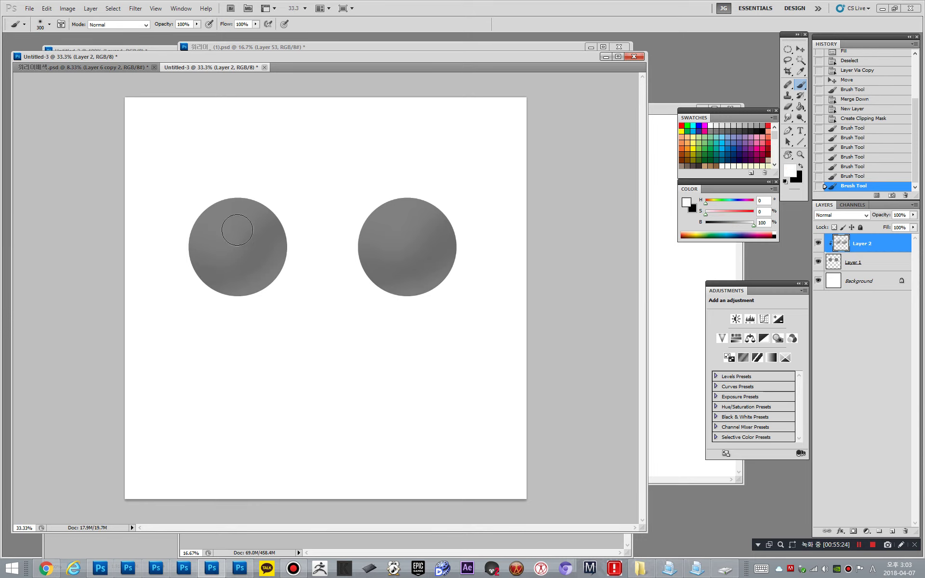
{"action": "left_click", "coordinate": [230, 225]}
{"action": "left_click", "coordinate": [229, 226], "text": "alt"}
{"action": "left_click", "coordinate": [230, 226]}
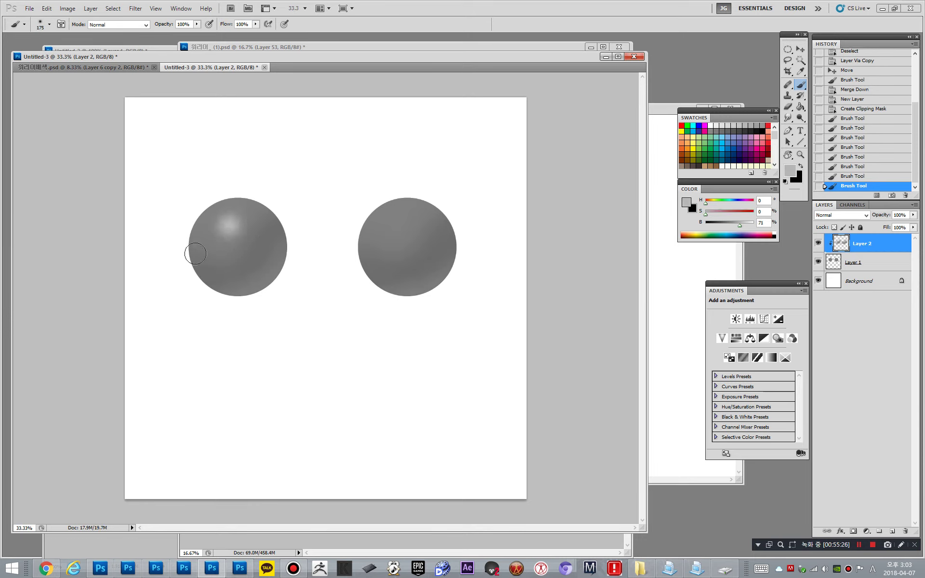
{"action": "key", "text": "bracketleft"}
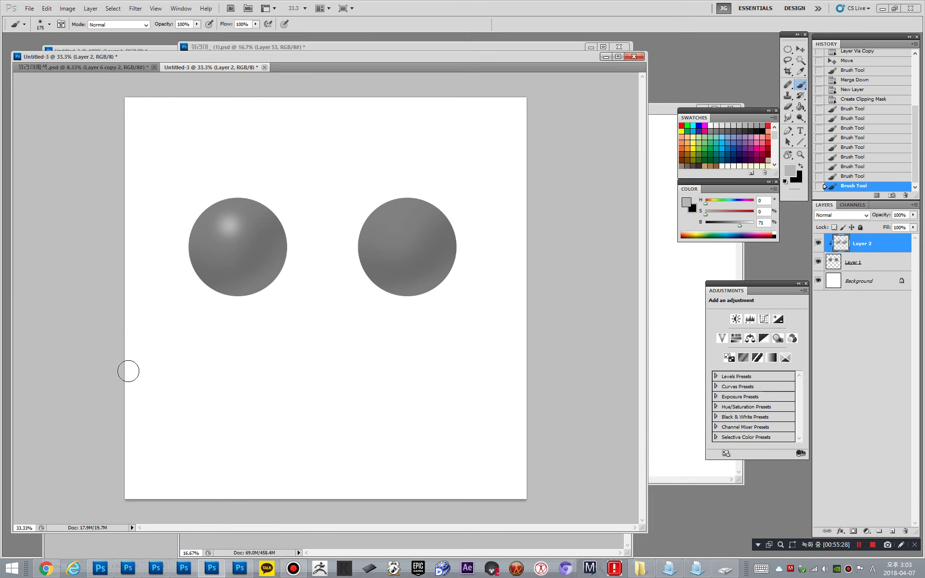
- Sample the left sphere's highlight tone, set its brightness to 77%, and shrink the brush to 100 px
{"action": "left_click", "coordinate": [237, 221], "text": "alt"}
{"action": "key", "text": "bracketleft"}
{"action": "left_click", "coordinate": [742, 223]}
{"action": "key", "text": "bracketleft"}
{"action": "key", "text": "bracketleft"}
- Try a narrow curved highlight running down the right sphere's left side, with extra thin strokes near its top
{"action": "left_click_drag", "start_coordinate": [398, 236], "coordinate": [412, 214]}
{"action": "mouse_move", "coordinate": [390, 255]}
{"action": "left_mouse_down"}
{"action": "mouse_move", "coordinate": [405, 223]}
{"action": "mouse_move", "coordinate": [387, 258]}
{"action": "mouse_move", "coordinate": [402, 221]}
{"action": "mouse_move", "coordinate": [395, 263]}
{"action": "mouse_move", "coordinate": [393, 241]}
{"action": "mouse_move", "coordinate": [398, 305]}
{"action": "mouse_move", "coordinate": [394, 243]}
{"action": "mouse_move", "coordinate": [388, 277]}
{"action": "left_mouse_up"}
{"action": "key", "text": "ctrl+z"}
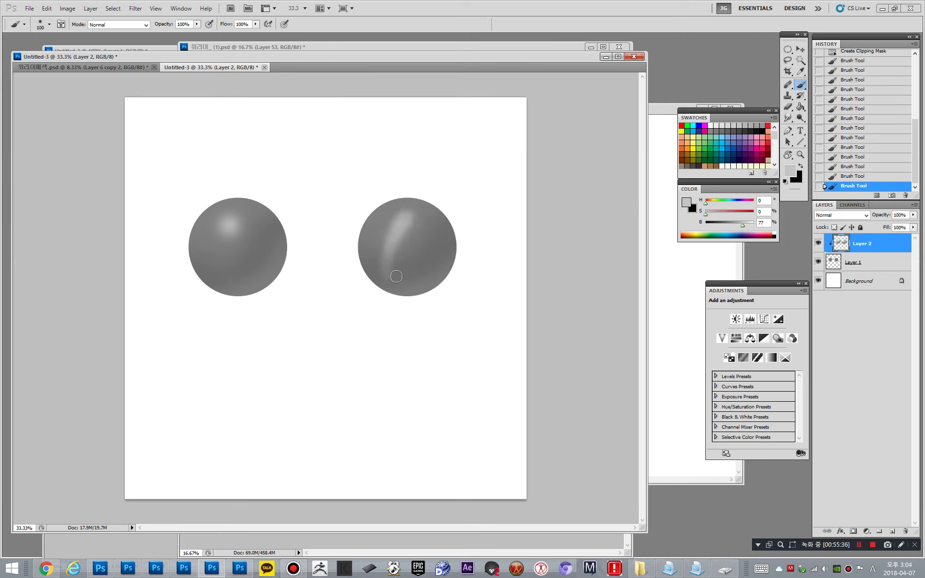
{"action": "key", "text": "ctrl+z"}
{"action": "key", "text": "bracketleft"}
{"action": "left_click_drag", "start_coordinate": [405, 223], "coordinate": [400, 275]}
{"action": "key", "text": "ctrl+z"}
{"action": "key", "text": "bracketleft"}
{"action": "left_click_drag", "start_coordinate": [404, 222], "coordinate": [424, 209]}
{"action": "left_click_drag", "start_coordinate": [416, 215], "coordinate": [428, 210]}
- Undo the curved highlight strokes on the right sphere and enlarge the brush to 125 px
{"action": "key", "text": "ctrl+alt+z"}
{"action": "key", "text": "ctrl+alt+z"}
{"action": "key", "text": "ctrl+alt+z"}
{"action": "key", "text": "ctrl+alt+z"}
{"action": "key", "text": "ctrl+alt+z"}
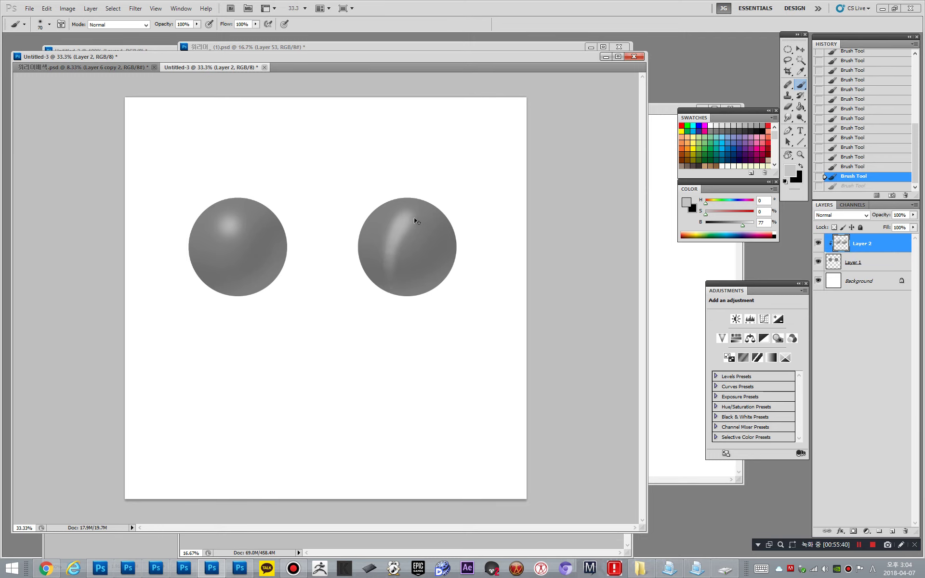
{"action": "key", "text": "bracketright"}
{"action": "key", "text": "bracketright"}
{"action": "key", "text": "bracketright"}
{"action": "key", "text": "bracketright"}
{"action": "key", "text": "ctrl+alt+z"}
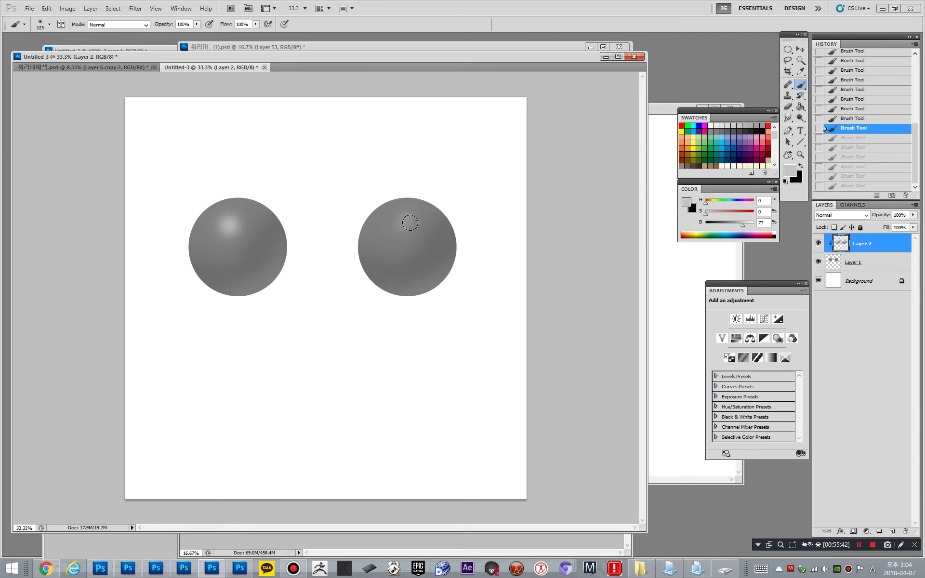
- Try a diagonal highlight on the right sphere's upper part and a reflection near its lower right edge, and undo the strokes
{"action": "left_click_drag", "start_coordinate": [396, 214], "coordinate": [418, 243]}
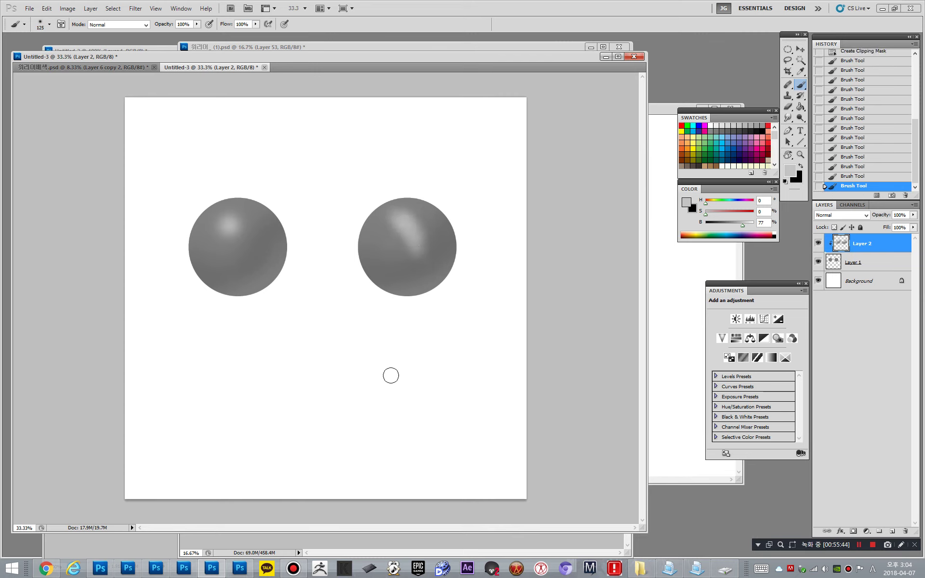
{"action": "key", "text": "bracketleft"}
{"action": "key", "text": "bracketleft"}
{"action": "left_click_drag", "start_coordinate": [427, 295], "coordinate": [433, 278]}
{"action": "key", "text": "ctrl+alt+z"}
{"action": "key", "text": "ctrl+alt+z"}
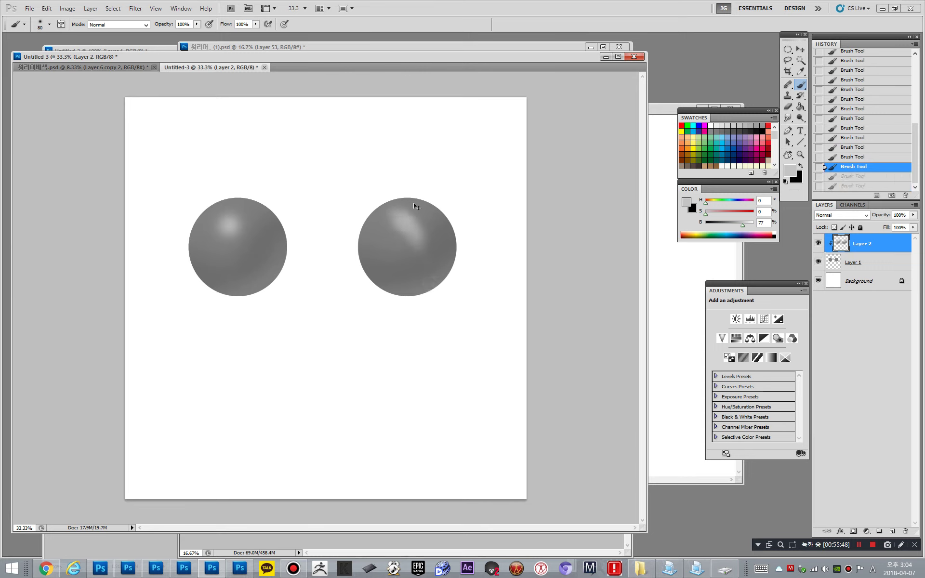
{"action": "key", "text": "ctrl+alt+z"}
{"action": "key", "text": "ctrl+alt+z"}
{"action": "key", "text": "ctrl+alt+z"}
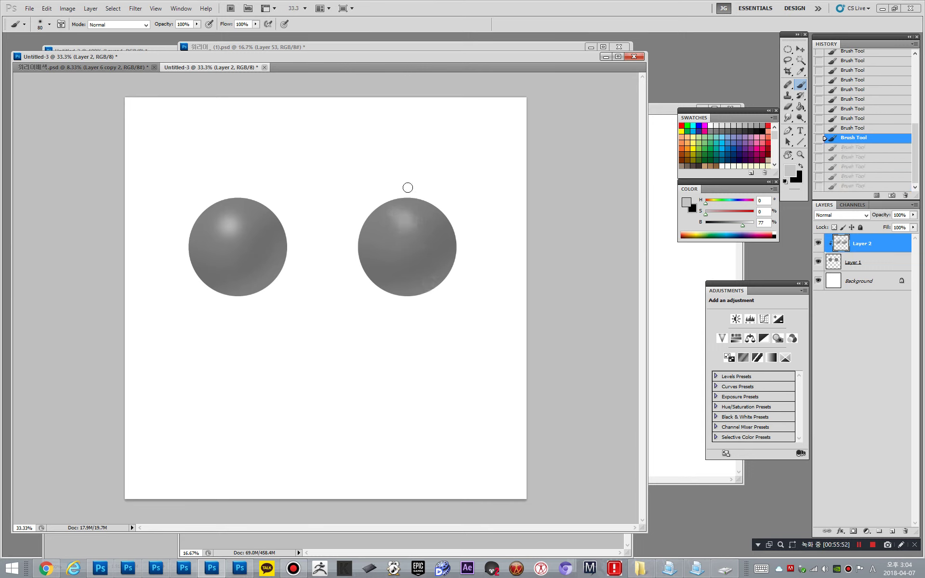
{"action": "key", "text": "ctrl+alt+z"}
- Paint a long curved highlight down the right sphere's left side and a small one at its lower right edge, starting at 150 px
{"action": "key", "text": "bracketright"}
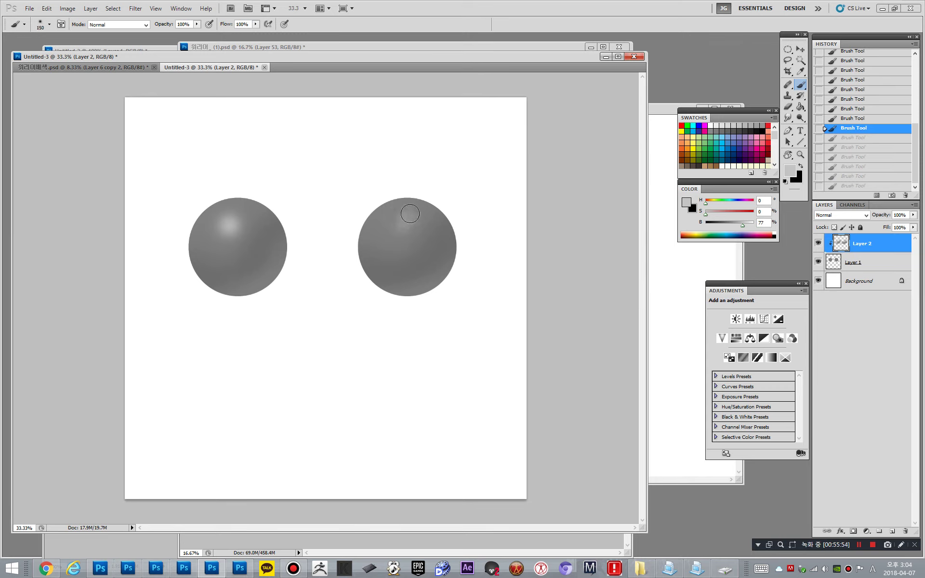
{"action": "left_click_drag", "start_coordinate": [411, 213], "coordinate": [384, 260]}
{"action": "key", "text": "ctrl+alt+z"}
{"action": "key", "text": "ctrl+alt+z"}
{"action": "mouse_move", "coordinate": [408, 211]}
{"action": "left_mouse_down"}
{"action": "mouse_move", "coordinate": [386, 283]}
{"action": "mouse_move", "coordinate": [387, 268]}
{"action": "mouse_move", "coordinate": [385, 277]}
{"action": "mouse_move", "coordinate": [441, 277]}
{"action": "left_mouse_up"}
- On a new layer, handwrite "비등방성" above the right sphere and "등방성" above the left in black, each with a downward arrow
{"action": "key", "text": "bracketleft"}
{"action": "key", "text": "bracketleft"}
{"action": "key", "text": "d"}
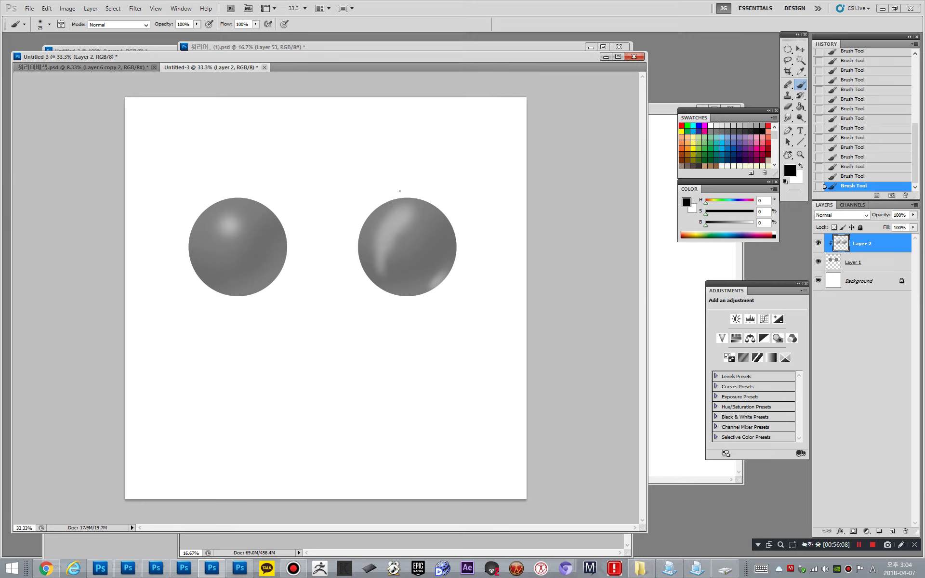
{"action": "key", "text": "ctrl+shift+alt+n"}
{"action": "left_click_drag", "start_coordinate": [390, 183], "coordinate": [395, 191]}
{"action": "left_click_drag", "start_coordinate": [384, 149], "coordinate": [389, 152]}
{"action": "mouse_move", "coordinate": [394, 144]}
{"action": "left_mouse_down"}
{"action": "mouse_move", "coordinate": [395, 158]}
{"action": "mouse_move", "coordinate": [404, 145]}
{"action": "left_mouse_up"}
{"action": "left_click_drag", "start_coordinate": [399, 145], "coordinate": [406, 152]}
{"action": "left_click_drag", "start_coordinate": [401, 153], "coordinate": [413, 150]}
{"action": "left_click_drag", "start_coordinate": [417, 143], "coordinate": [421, 151]}
{"action": "left_click_drag", "start_coordinate": [416, 155], "coordinate": [437, 155]}
{"action": "mouse_move", "coordinate": [235, 186]}
{"action": "left_mouse_down"}
{"action": "mouse_move", "coordinate": [238, 151]}
{"action": "mouse_move", "coordinate": [257, 137]}
{"action": "mouse_move", "coordinate": [255, 151]}
{"action": "left_mouse_up"}
- Underline the right sphere's label and draw a long curved downward arrow along the right side of each sphere
{"action": "mouse_move", "coordinate": [373, 166]}
{"action": "left_mouse_down"}
{"action": "mouse_move", "coordinate": [448, 160]}
{"action": "mouse_move", "coordinate": [442, 309]}
{"action": "left_mouse_up"}
{"action": "key", "text": "ctrl+z"}
{"action": "left_click_drag", "start_coordinate": [466, 174], "coordinate": [446, 315]}
{"action": "mouse_move", "coordinate": [261, 148]}
{"action": "left_mouse_down"}
{"action": "mouse_move", "coordinate": [291, 281]}
{"action": "mouse_move", "coordinate": [277, 304]}
{"action": "left_mouse_up"}
- Choose a hard round 15 px brush and start a handwritten note below the right sphere, undoing the stray strokes
{"action": "right_click", "coordinate": [392, 307]}
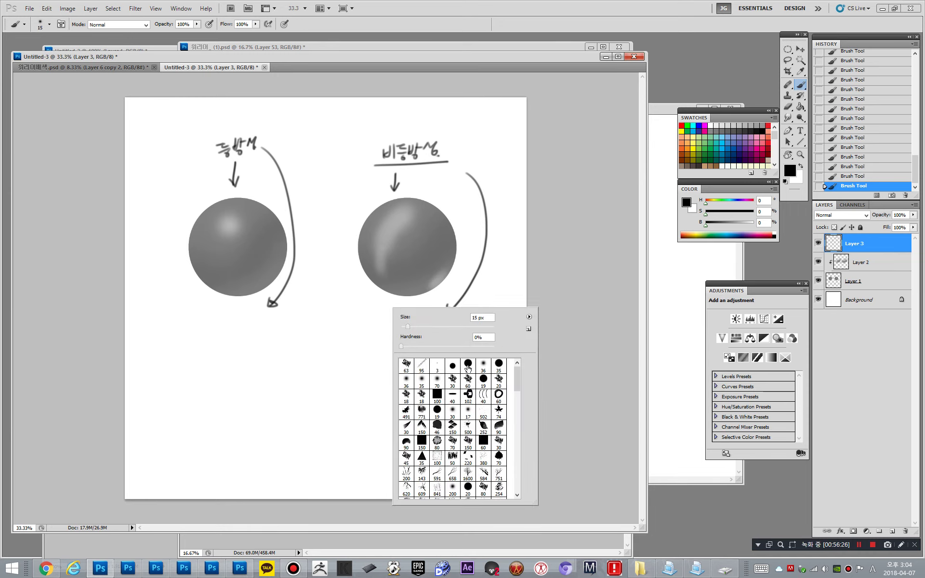
{"action": "left_click", "coordinate": [467, 366]}
{"action": "left_click", "coordinate": [411, 304]}
{"action": "key", "text": "ctrl+z"}
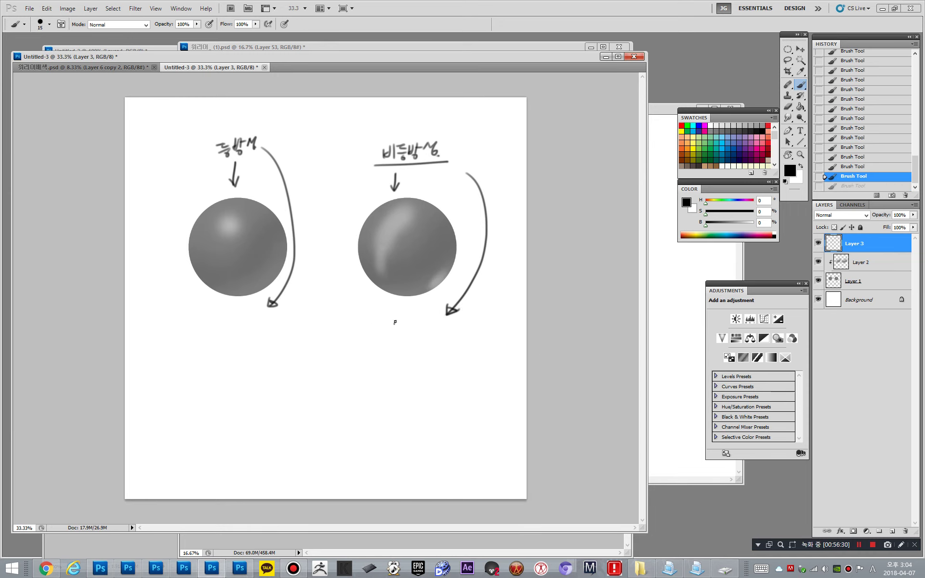
{"action": "key", "text": "ctrl+alt+z"}
{"action": "mouse_move", "coordinate": [395, 322]}
{"action": "left_mouse_down"}
{"action": "mouse_move", "coordinate": [402, 330]}
{"action": "mouse_move", "coordinate": [390, 322]}
{"action": "left_mouse_up"}
{"action": "key", "text": "ctrl+alt+z"}
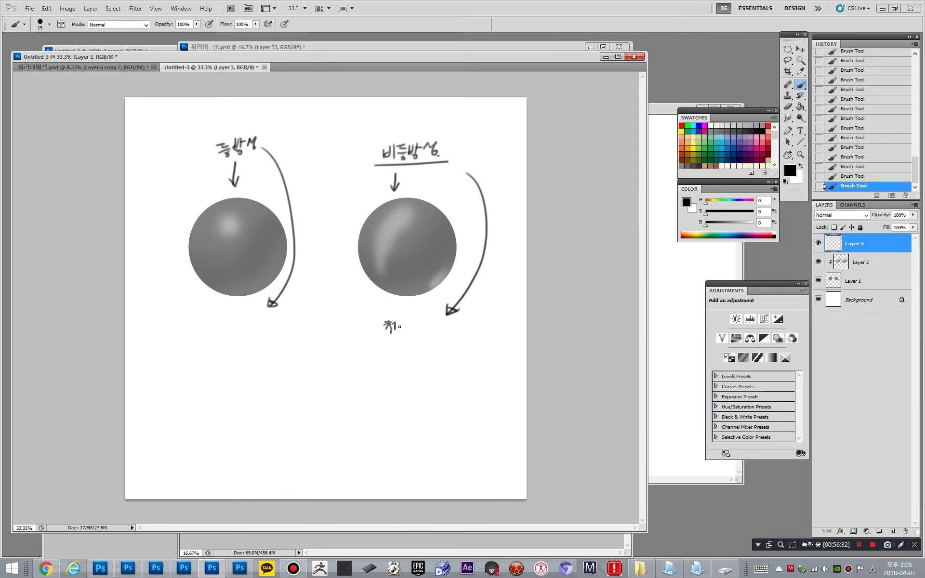